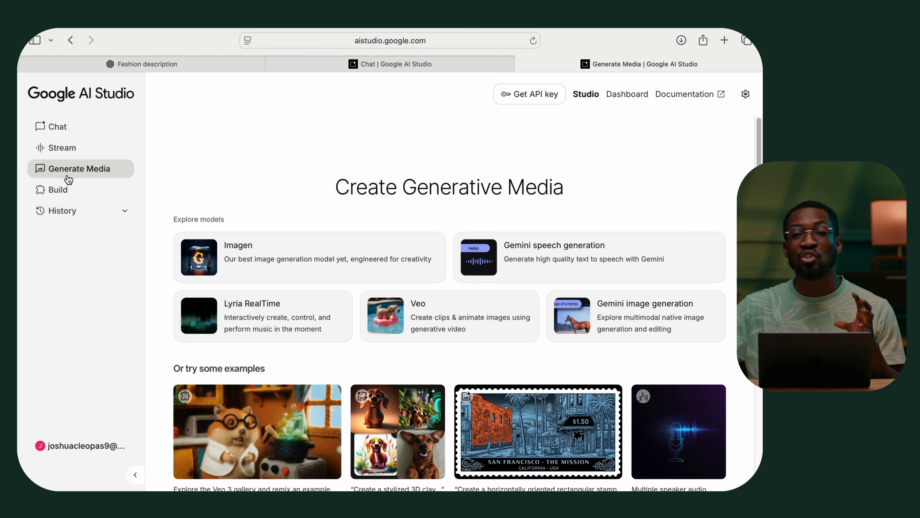
Open the Imagen image generator and select the Imagen 4 Ultra model.
click(288, 264)
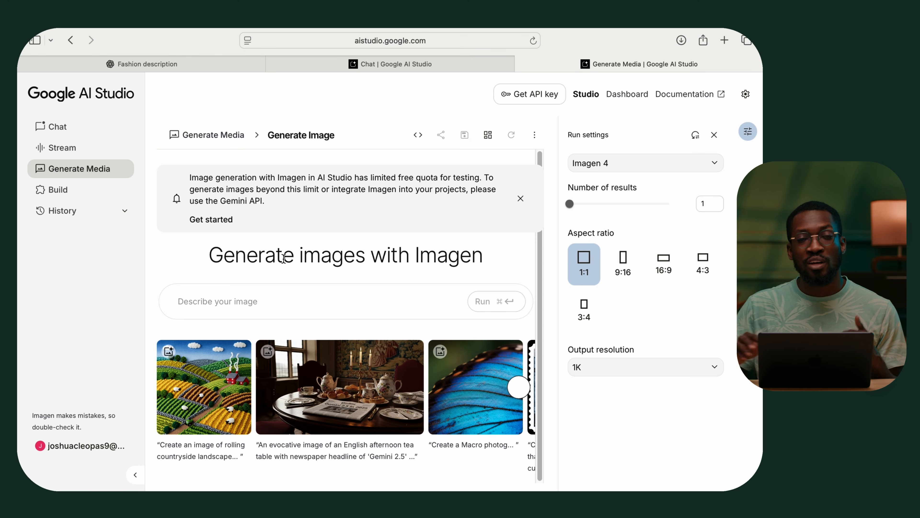
click(658, 170)
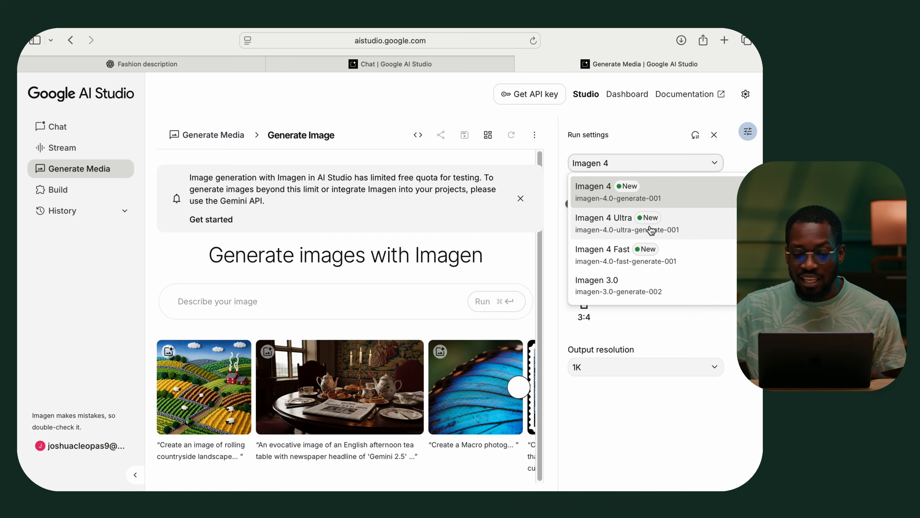
click(615, 228)
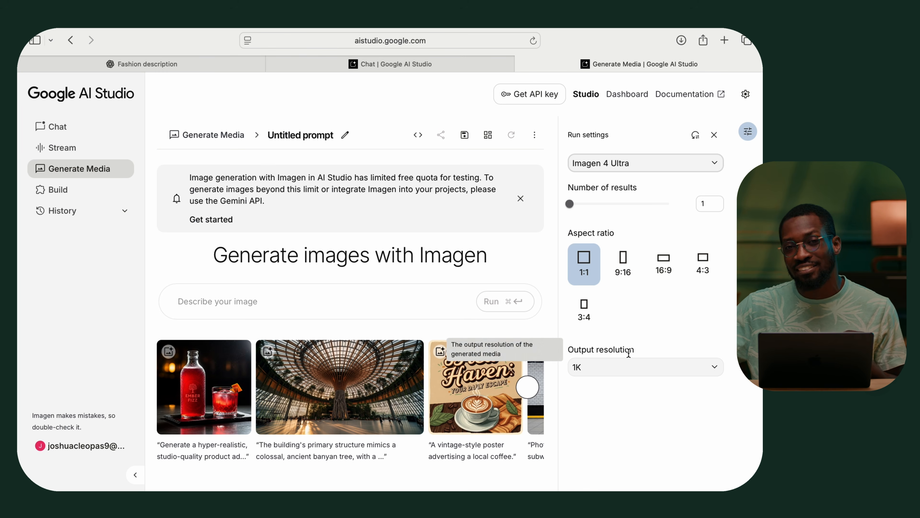
Set the output resolution to 2K and dismiss the free quota notice to reach the image description.
click(625, 365)
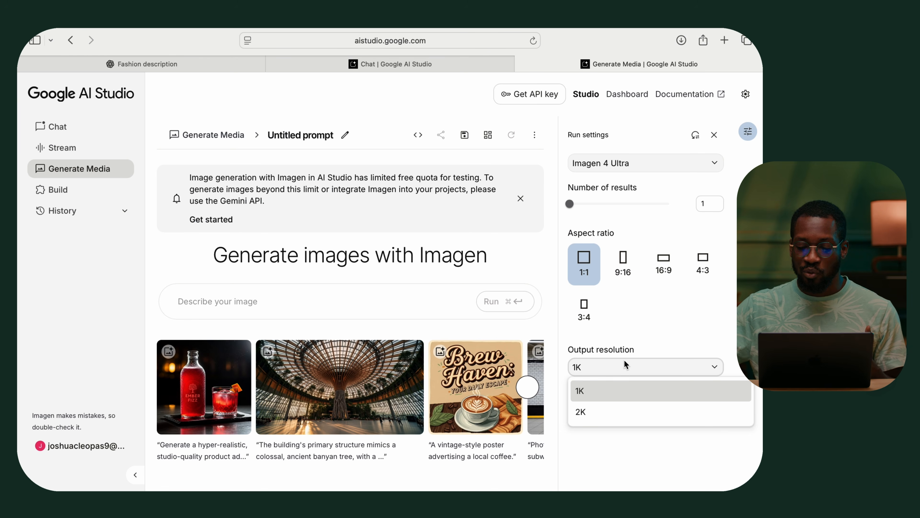
click(603, 412)
click(520, 198)
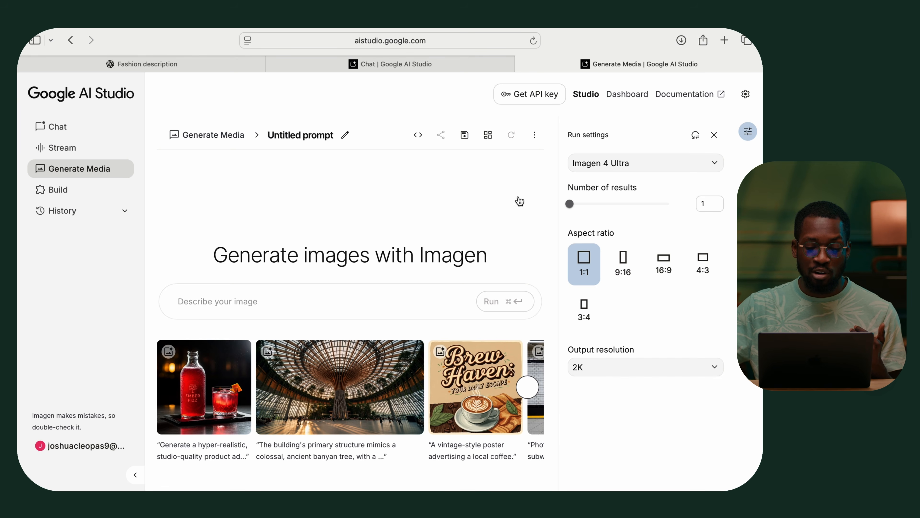
click(363, 300)
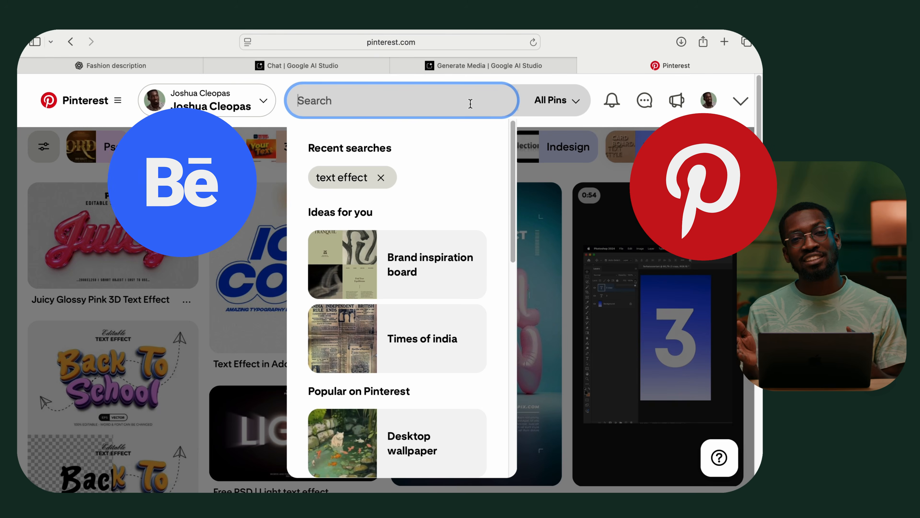
Search Pinterest for "text effect" and browse the resulting pins.
text(text effect)
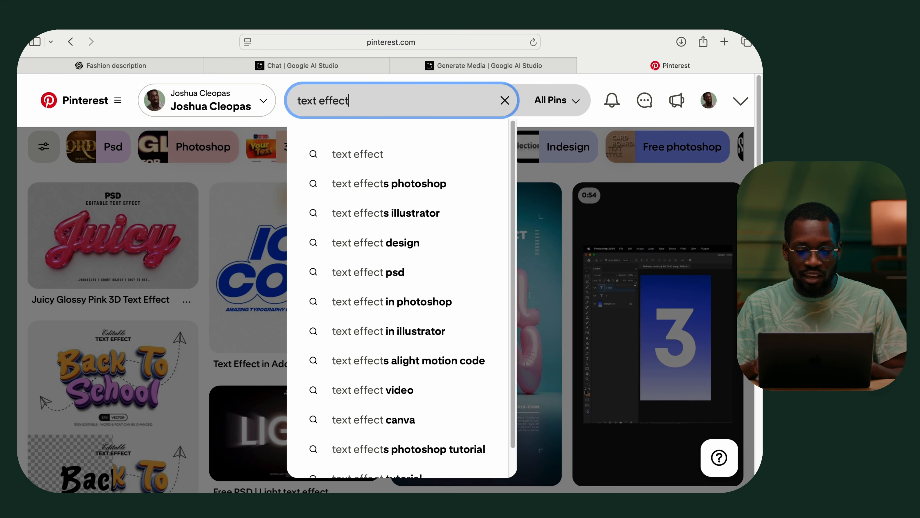
click(397, 155)
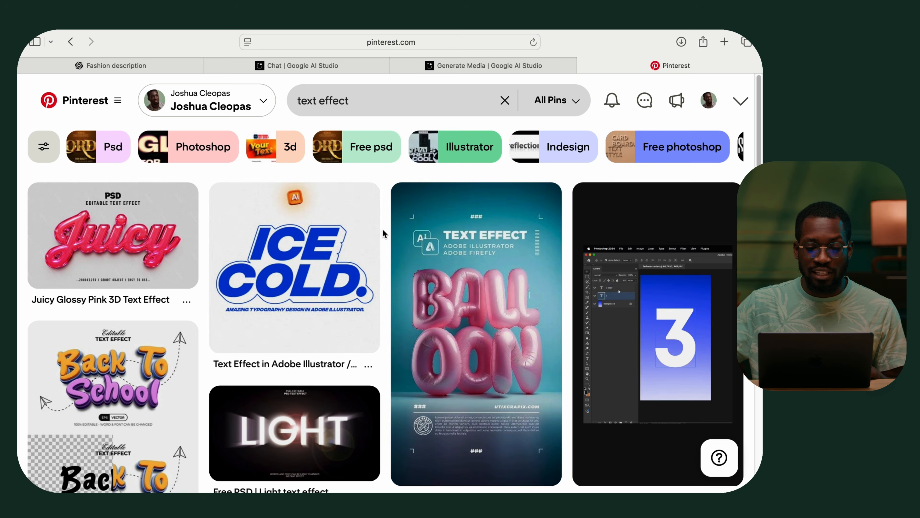
scroll(388, 287, down, 10)
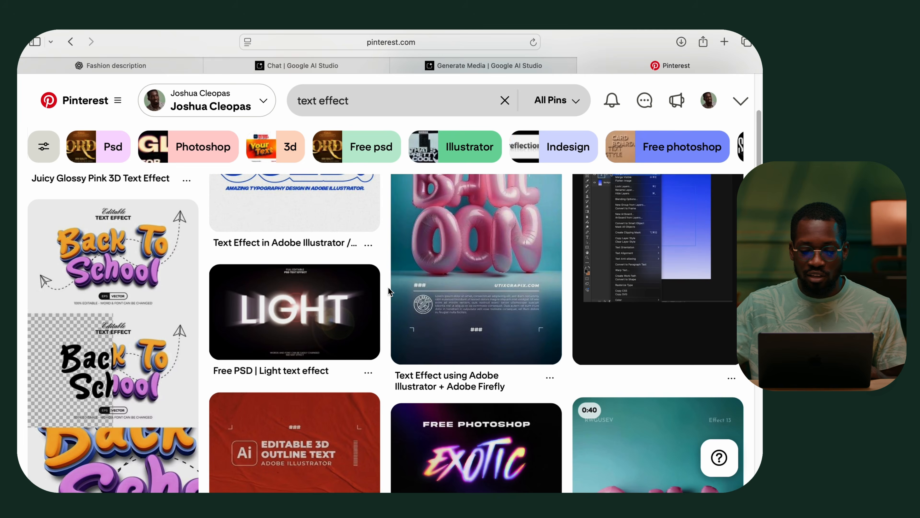
scroll(389, 287, up, 10)
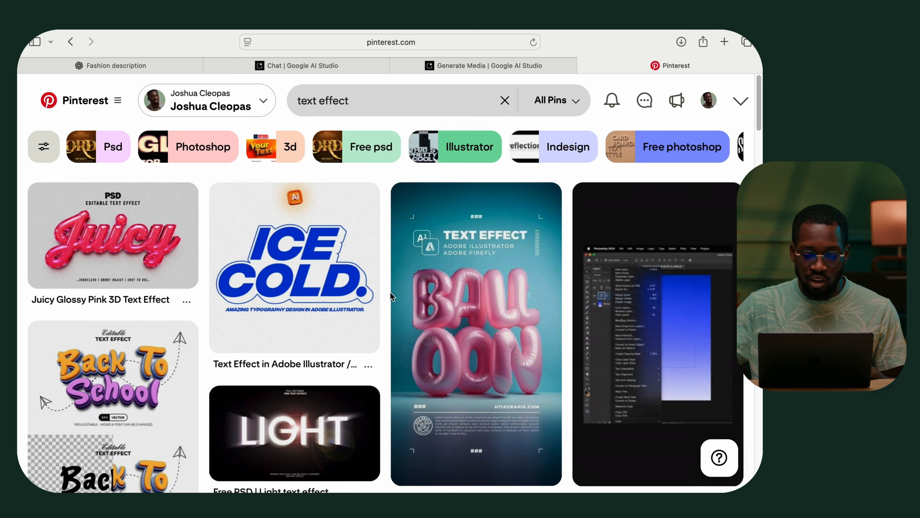
Open the Juicy Glossy Pink 3D Text Effect pin, and from its related pins open the puffy inflatable Pinterest logo prompt.
click(153, 246)
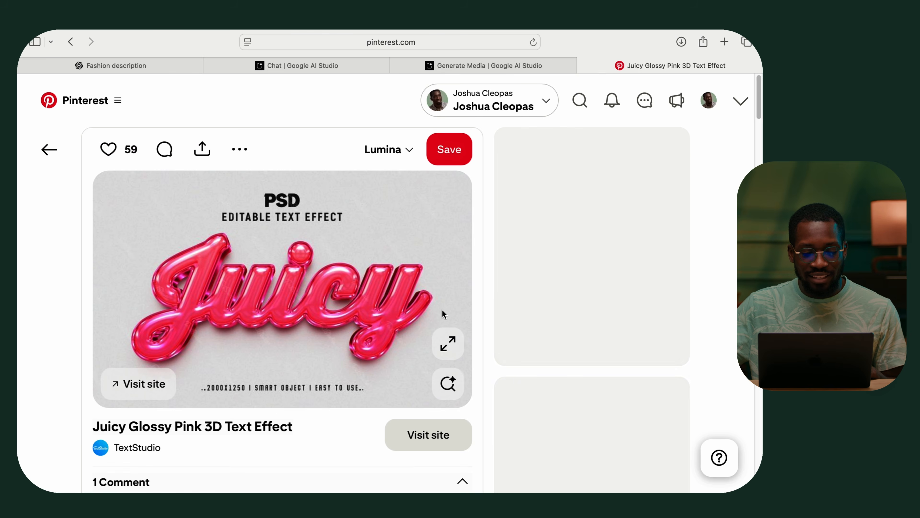
scroll(438, 300, down, 10)
mouse_move(439, 302)
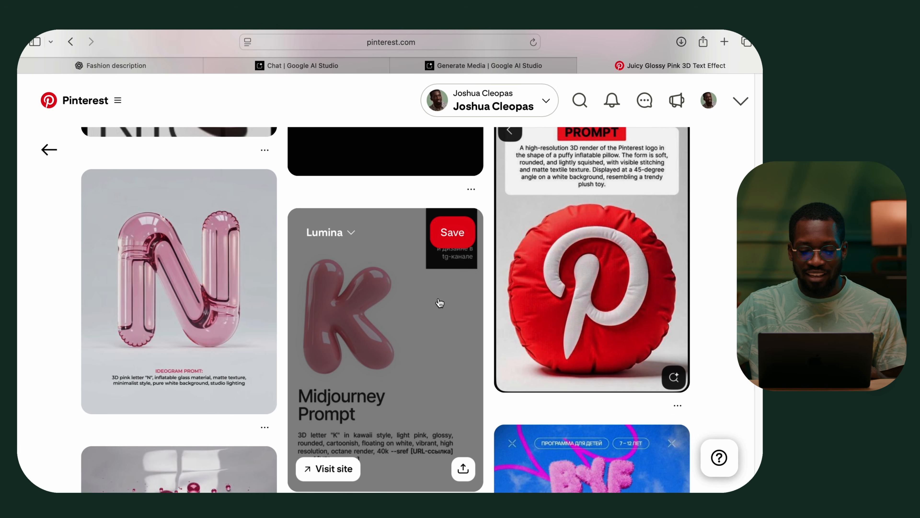
click(593, 301)
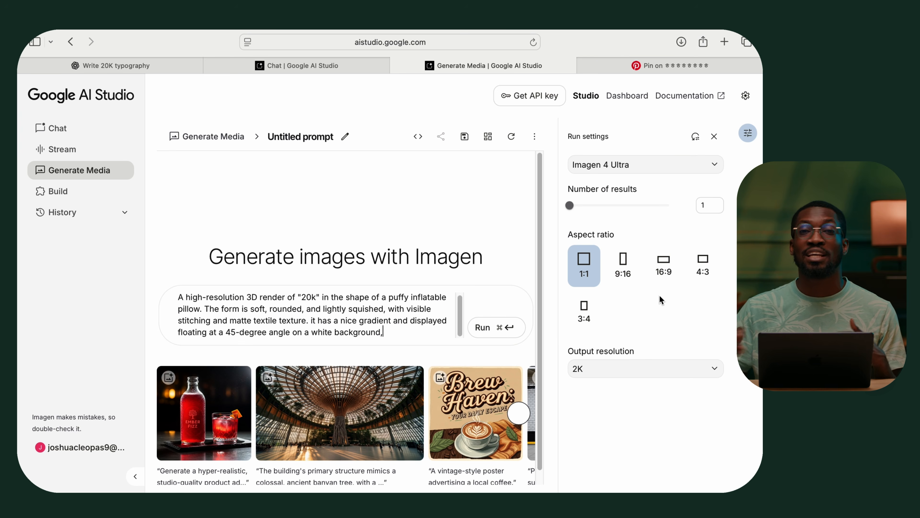
Generate the image in Google AI Studio from the puffy inflatable pillow "20k" prompt.
click(509, 337)
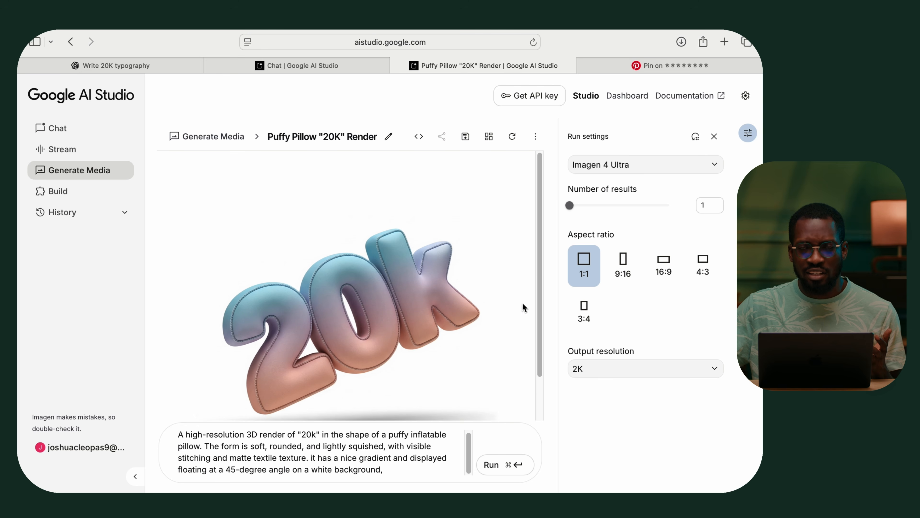
drag(535, 275, 536, 304)
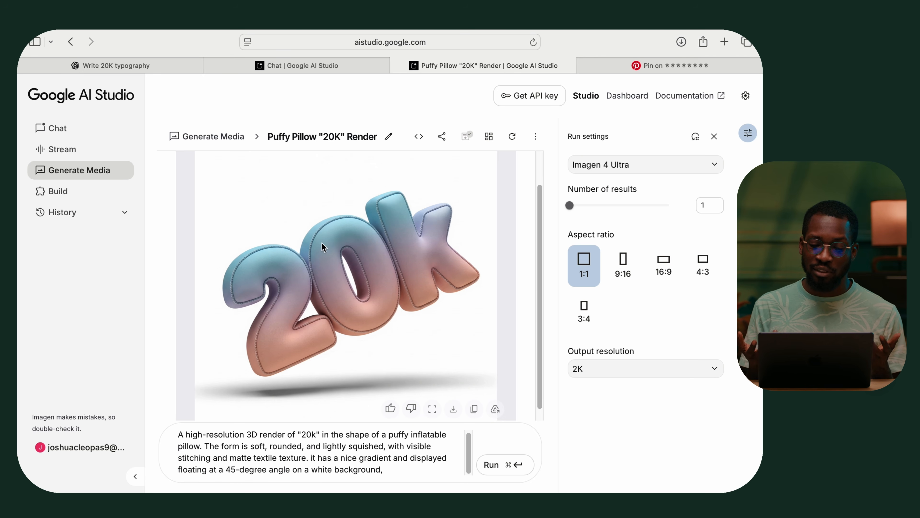
Examine the stitching, texture and gradient of the generated 20k lettering at full size, then close the enlarged image.
click(432, 409)
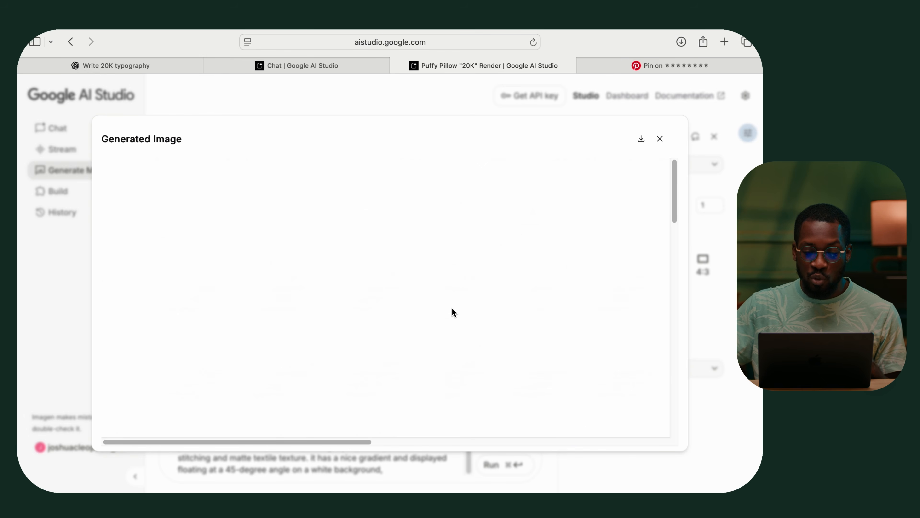
drag(364, 442, 594, 442)
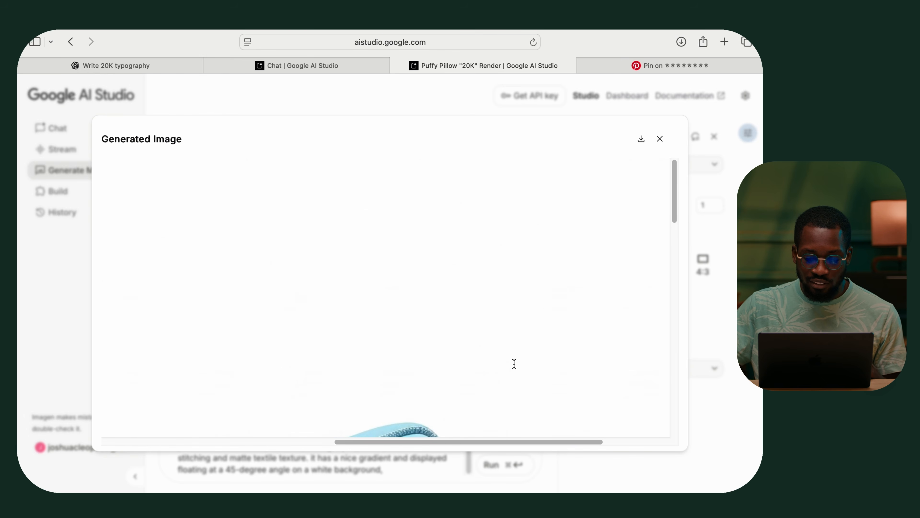
scroll(575, 267, down, 10)
scroll(572, 271, up, 5)
scroll(572, 270, up, 3)
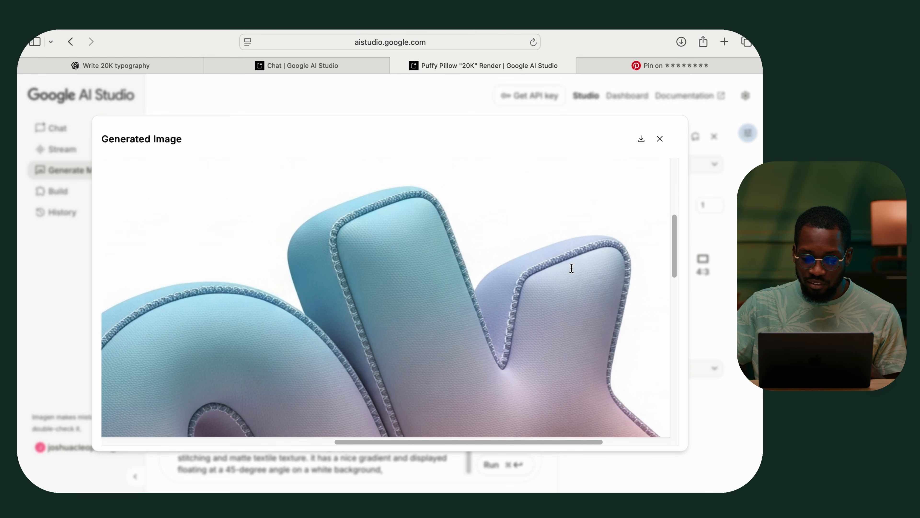
drag(495, 442, 359, 440)
drag(675, 242, 655, 316)
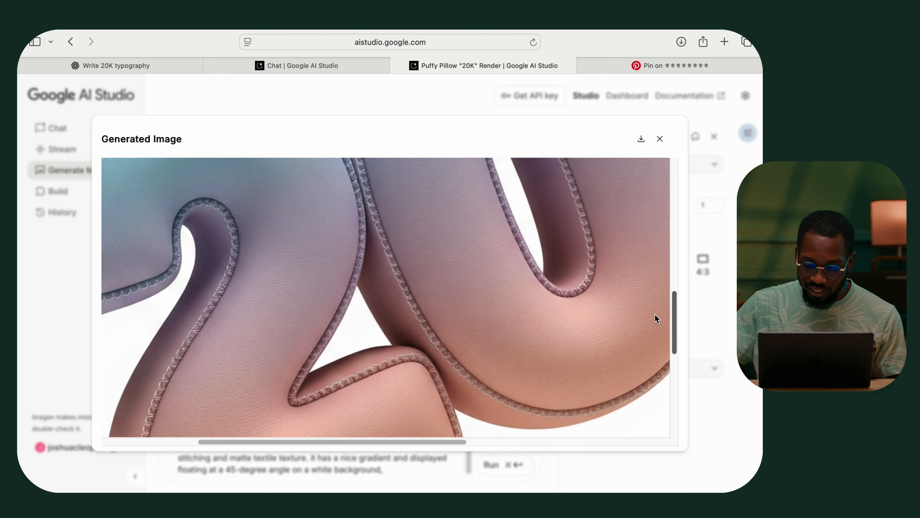
drag(449, 443, 367, 442)
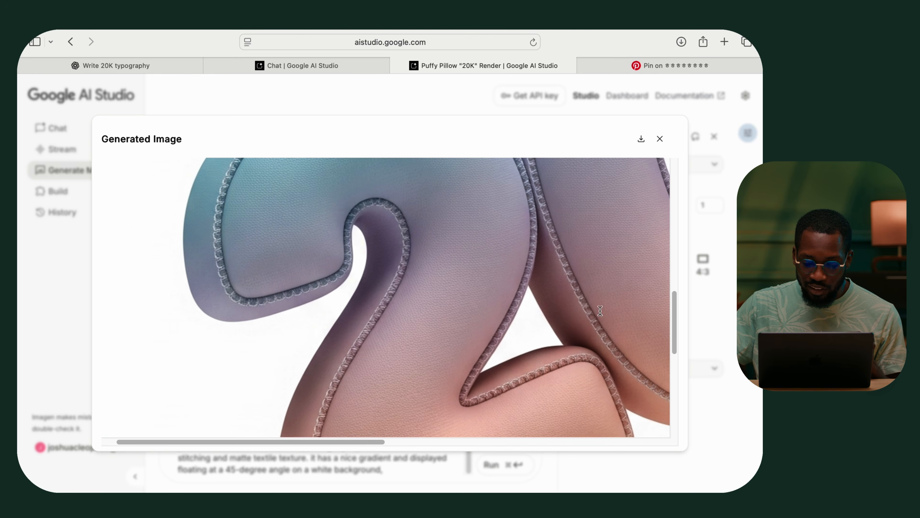
drag(675, 305, 661, 288)
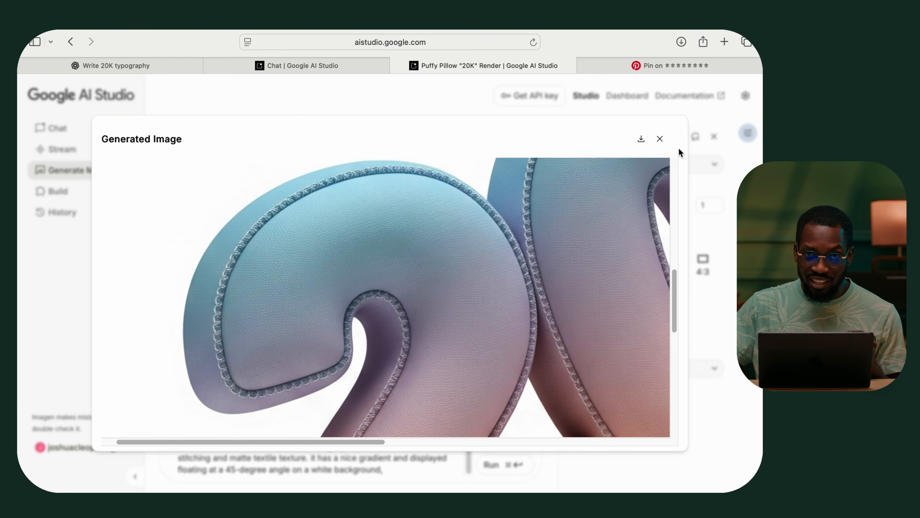
click(660, 138)
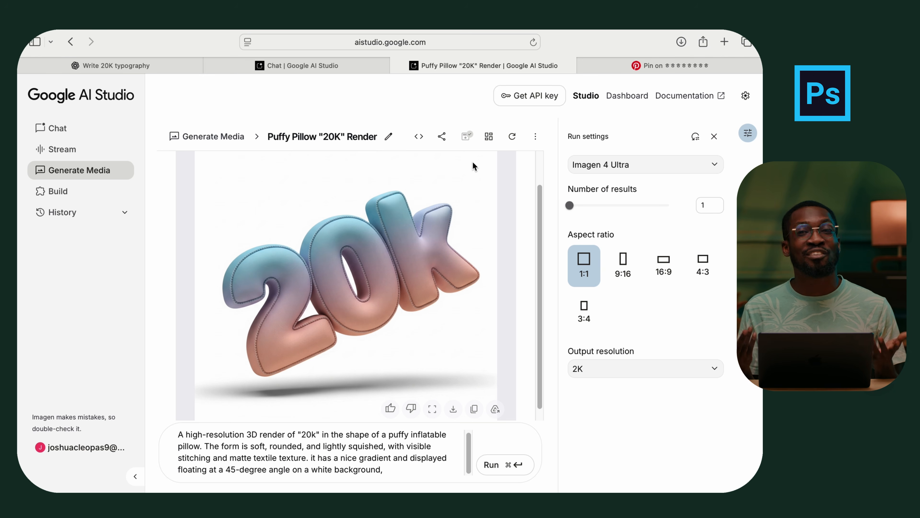
Switch to Adobe Photoshop (Beta) and start a new document.
key(ctrl+Up)
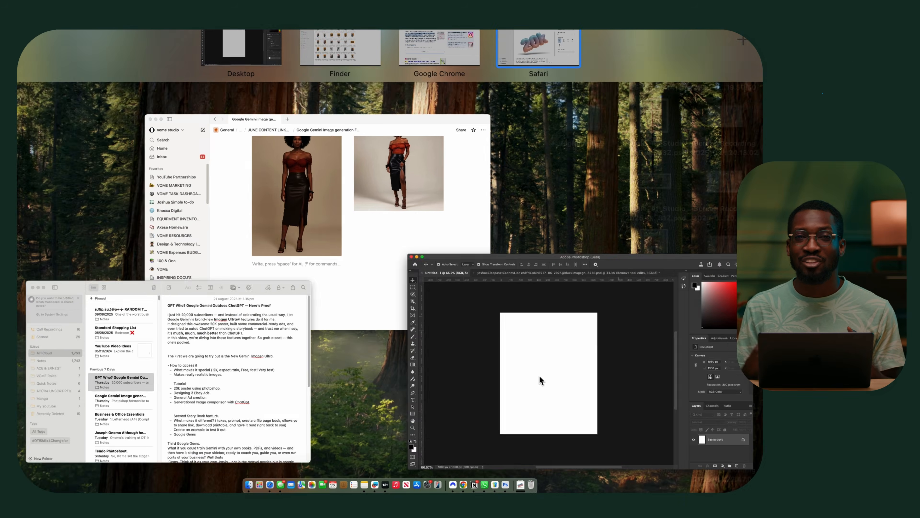
click(539, 374)
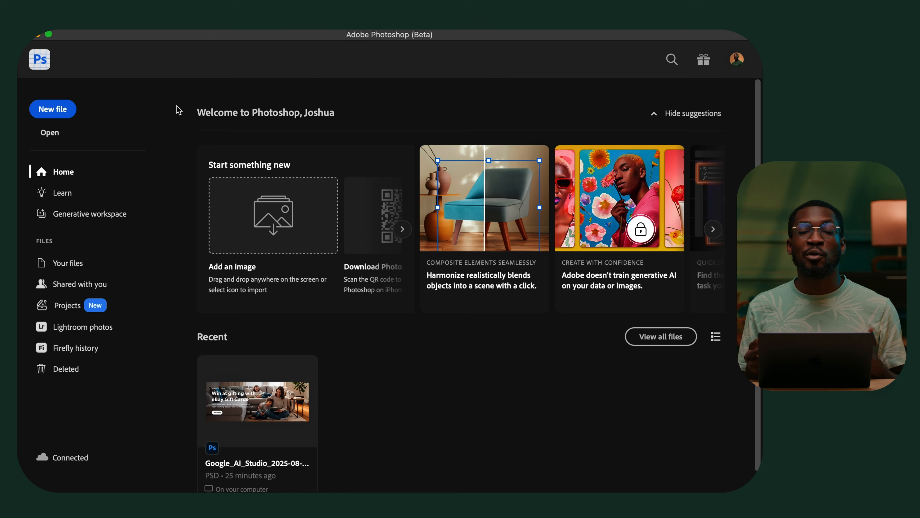
click(64, 109)
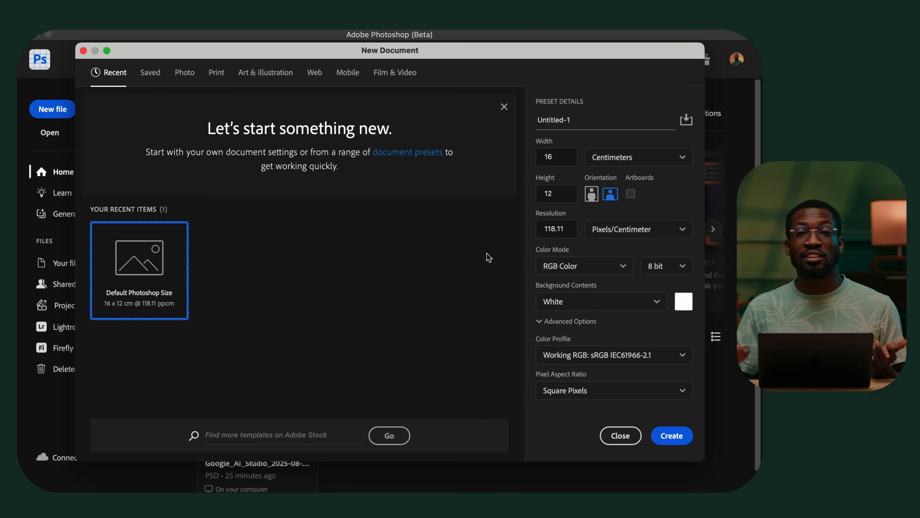
click(602, 157)
click(616, 178)
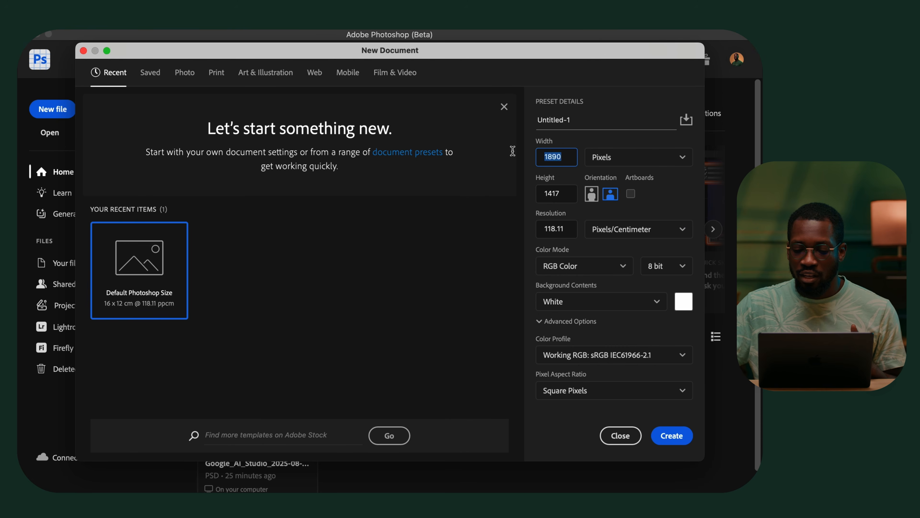
text(1350)
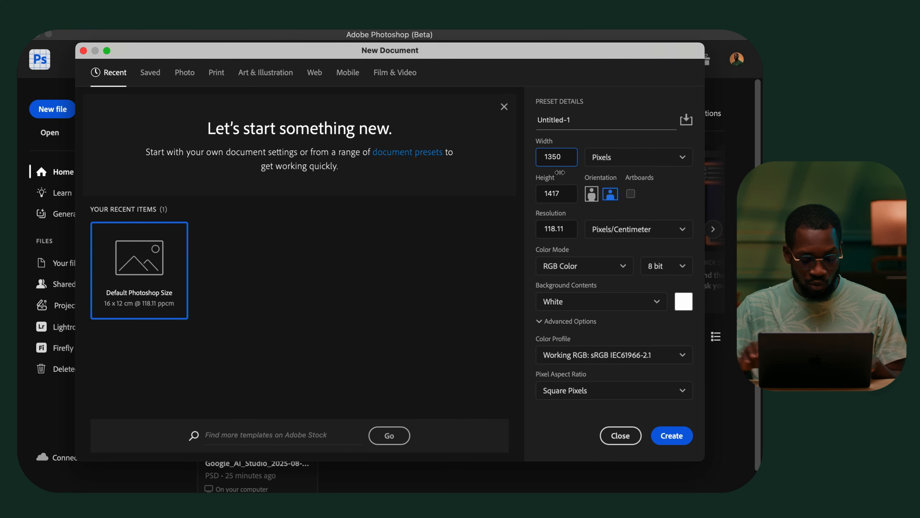
click(566, 190)
key(super+z)
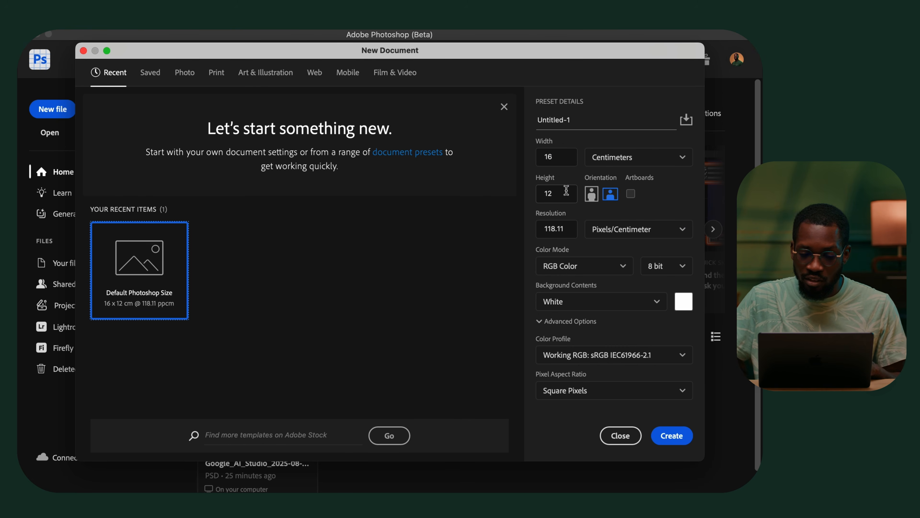
Set the new document's units to pixels and its size to 1080 wide by 1350 high in portrait orientation.
click(591, 195)
click(608, 165)
click(596, 177)
click(559, 160)
text(1350)
key(BackSpace)
text(0)
click(573, 190)
click(566, 189)
text(1080)
click(596, 198)
click(596, 198)
Set the resolution to 300 pixels/centimeter, create the document and dismiss the Generate Image tip.
click(559, 224)
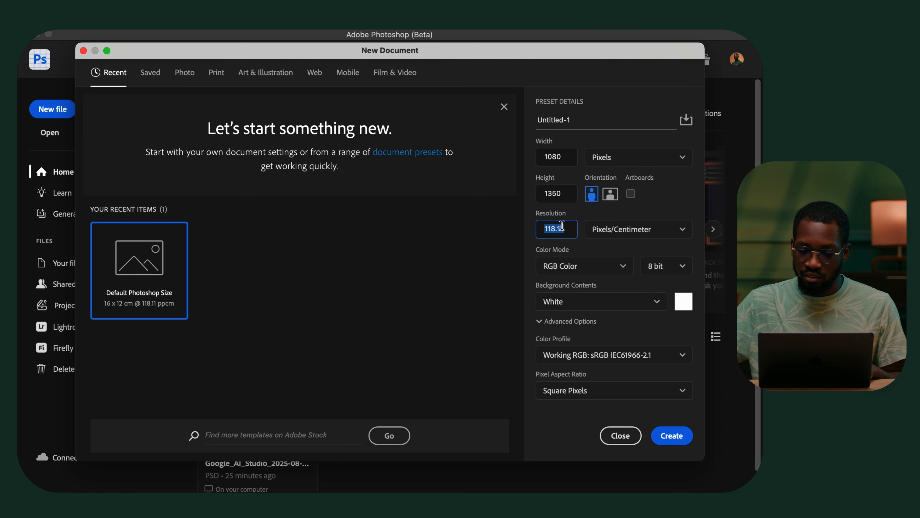
text(300)
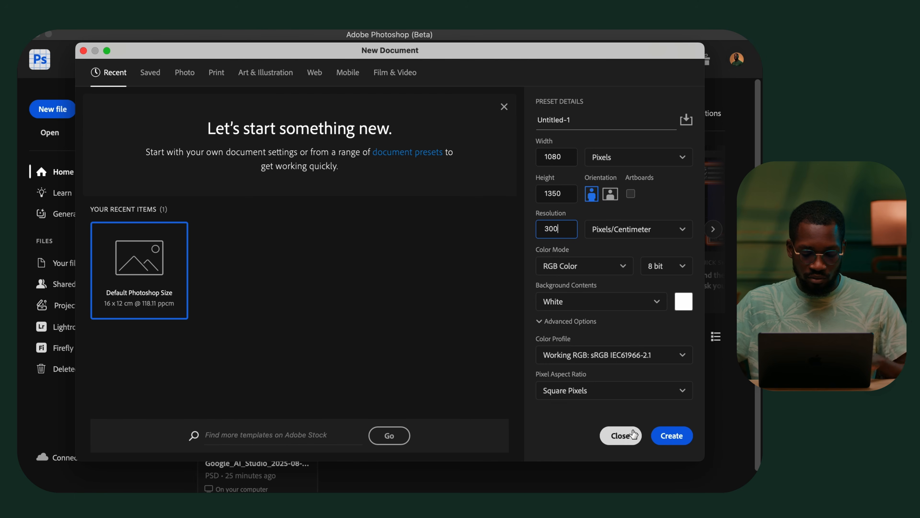
click(673, 435)
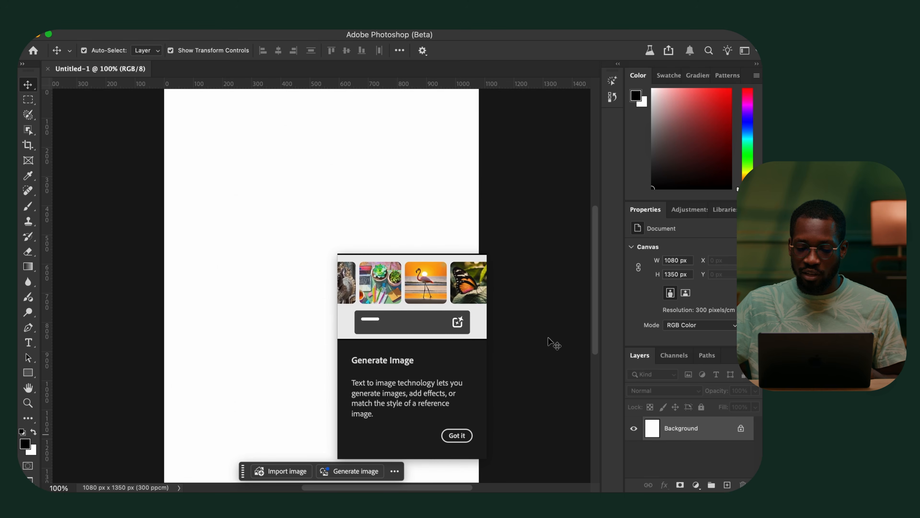
click(453, 435)
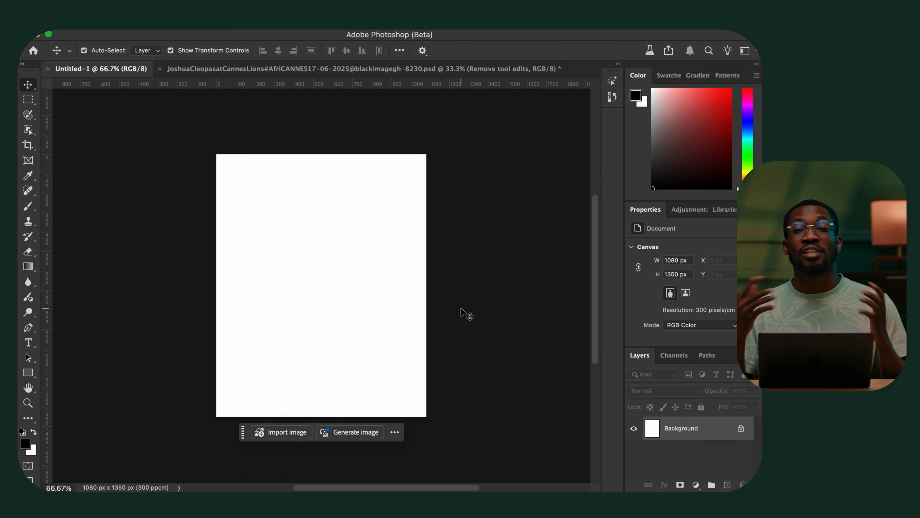
Place the crosswalk street photo from the highlights-5 folder into the new Photoshop document at its default size.
key(ctrl+Up)
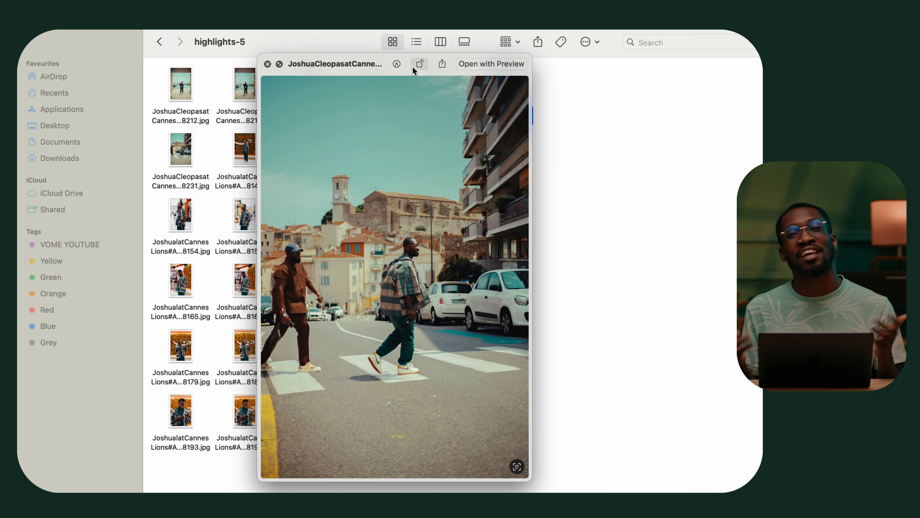
key(space)
key(super+Tab)
drag(507, 95, 370, 261)
key(super+Tab)
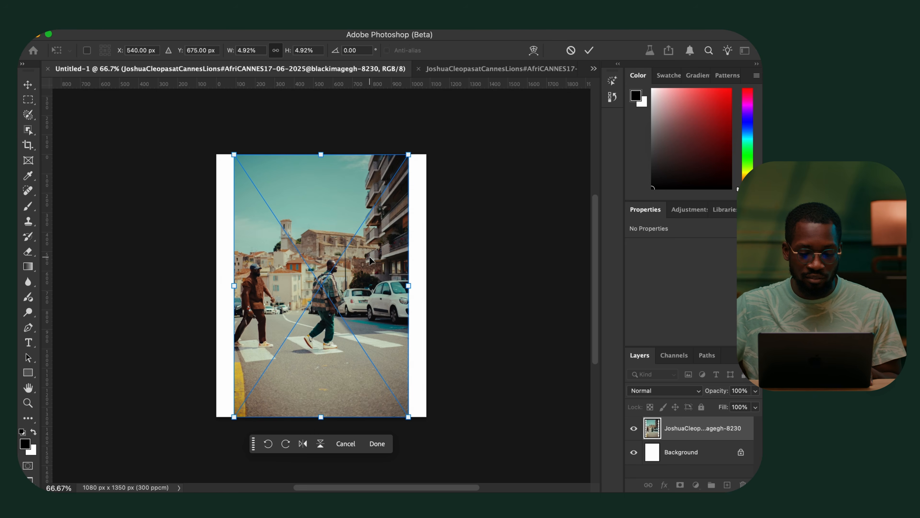
key(Return)
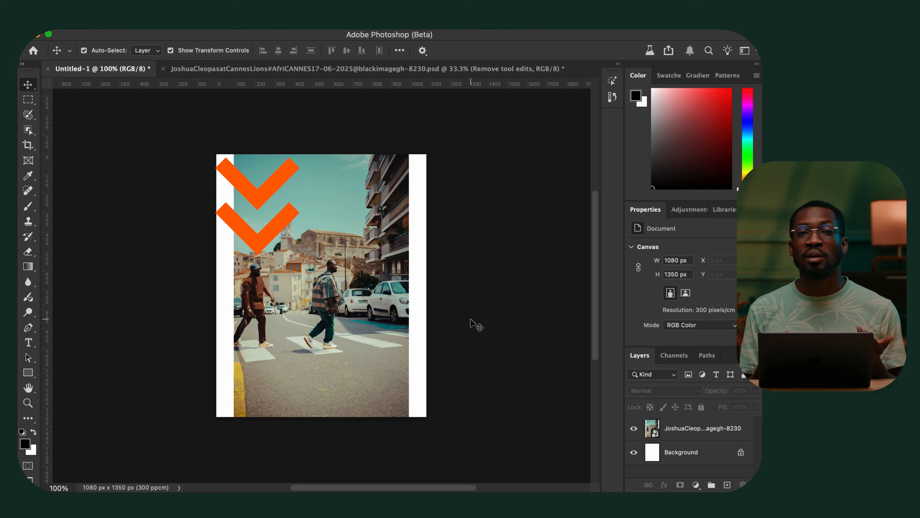
Fill the white strips on both sides of the street photo using Generative Fill with an empty prompt, slightly overlapping the photo's edges.
key(super+plus)
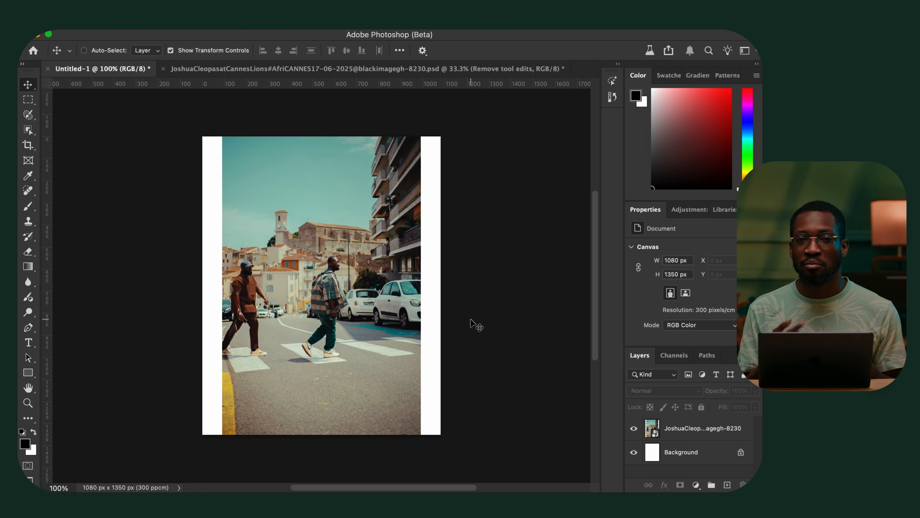
key(super+minus)
key(m)
drag(404, 154, 496, 432)
drag(217, 154, 238, 427)
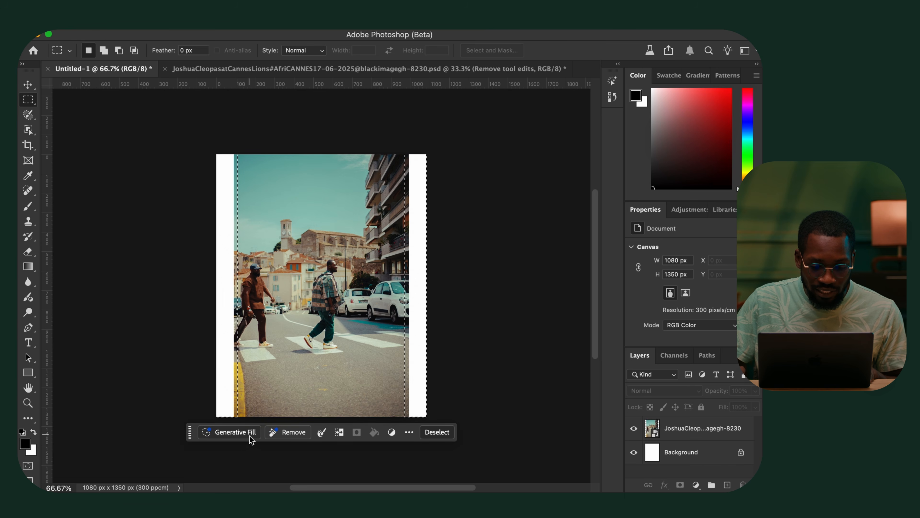
click(227, 431)
click(489, 358)
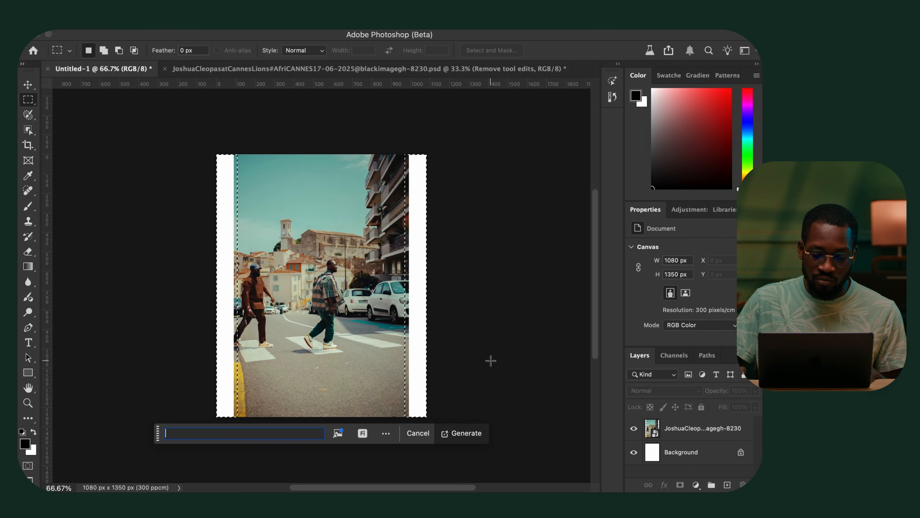
click(446, 393)
click(457, 433)
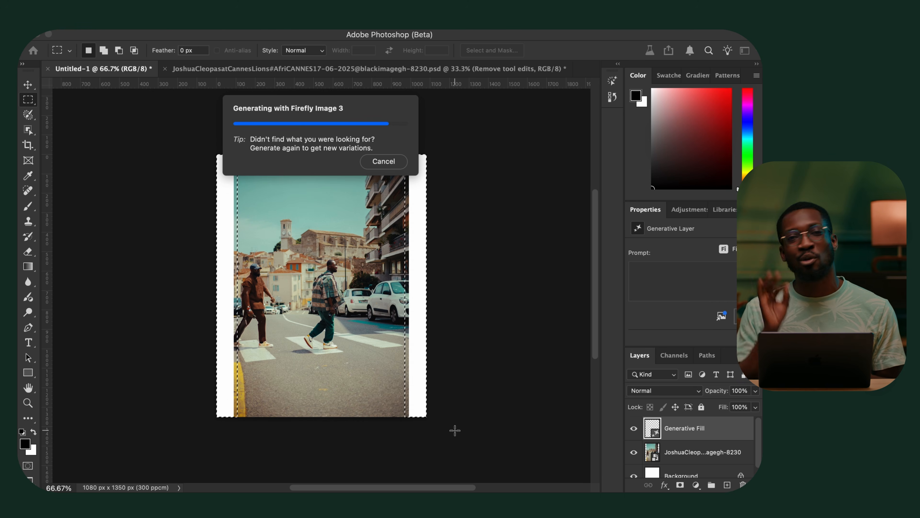
Compare the three fill variations, keep the second one and inspect the rear foot of the man in brown up close.
key(super+1)
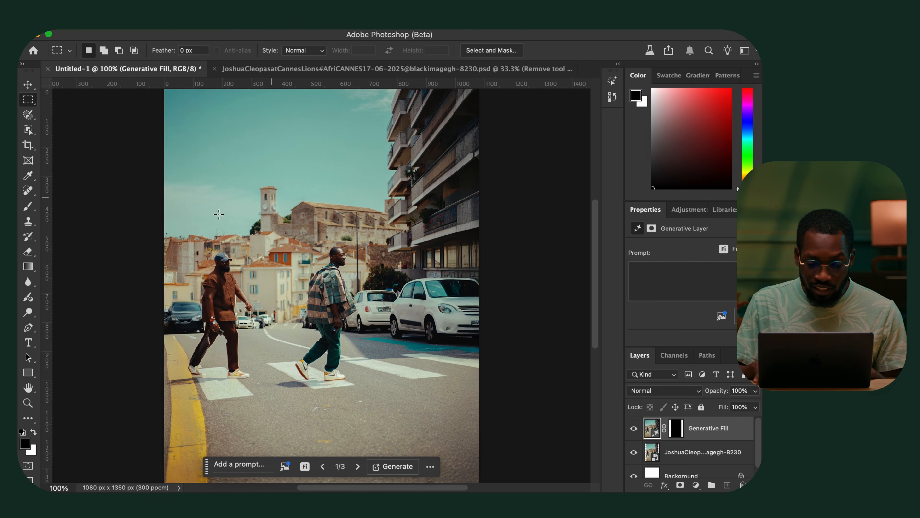
click(358, 466)
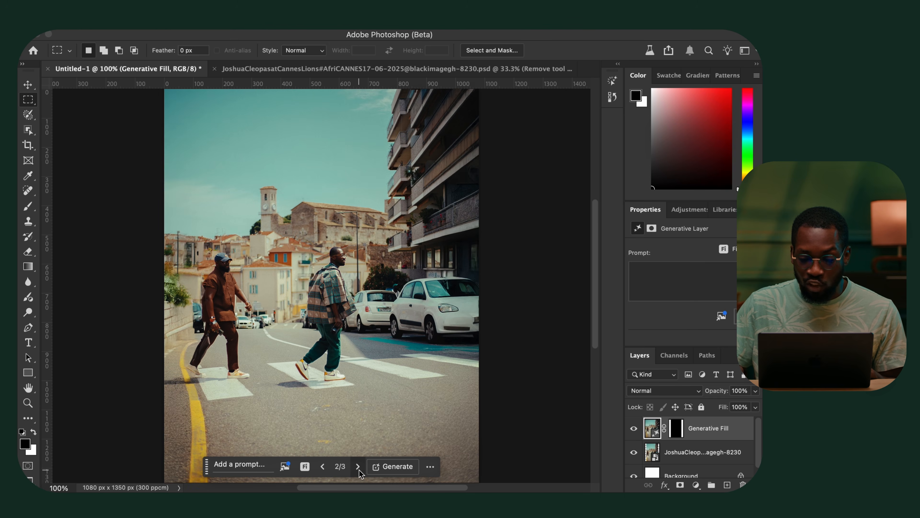
click(358, 467)
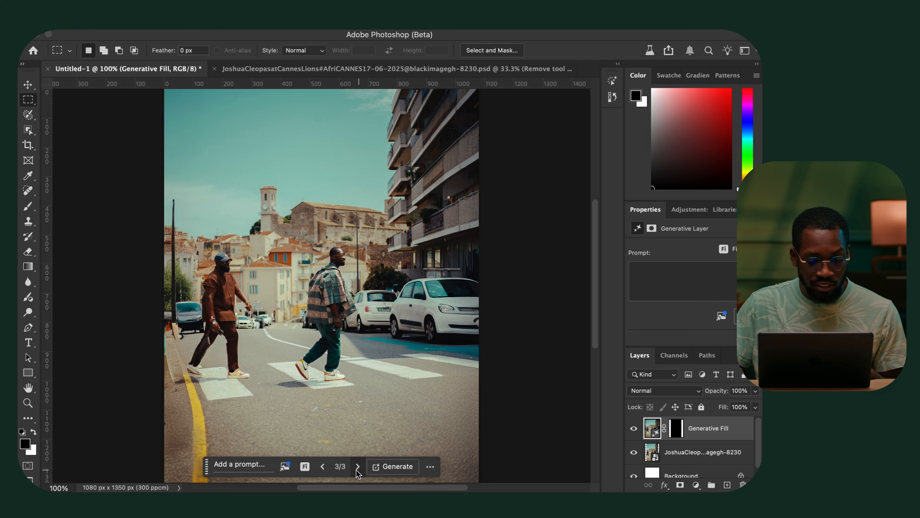
click(323, 467)
click(322, 468)
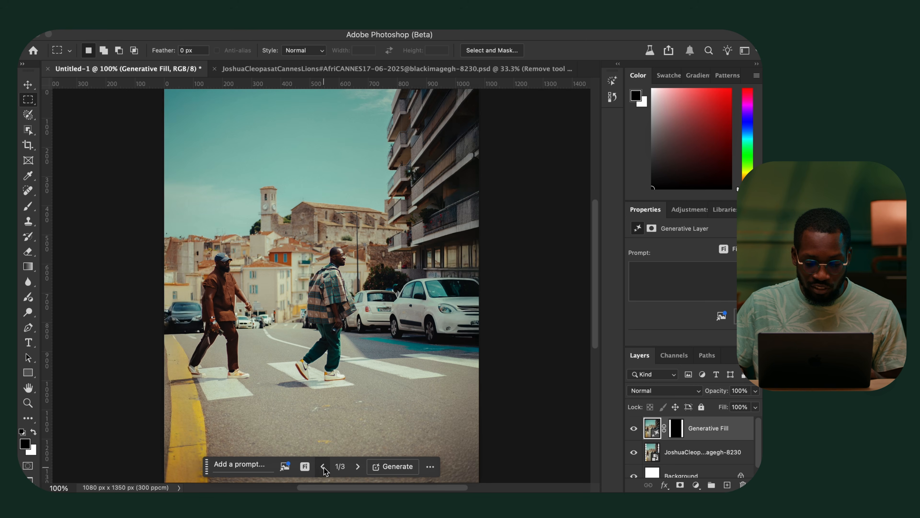
click(359, 466)
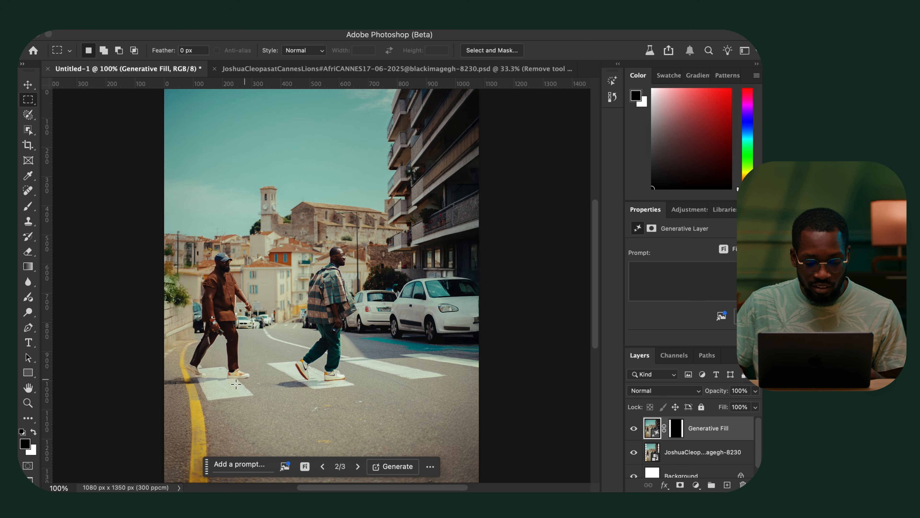
scroll(196, 371, down, 4)
scroll(195, 370, up, 10)
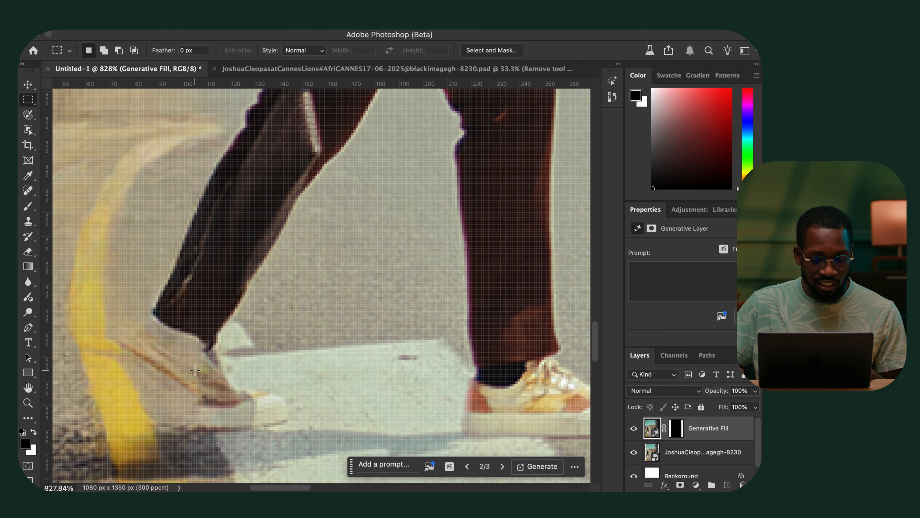
scroll(195, 369, down, 9)
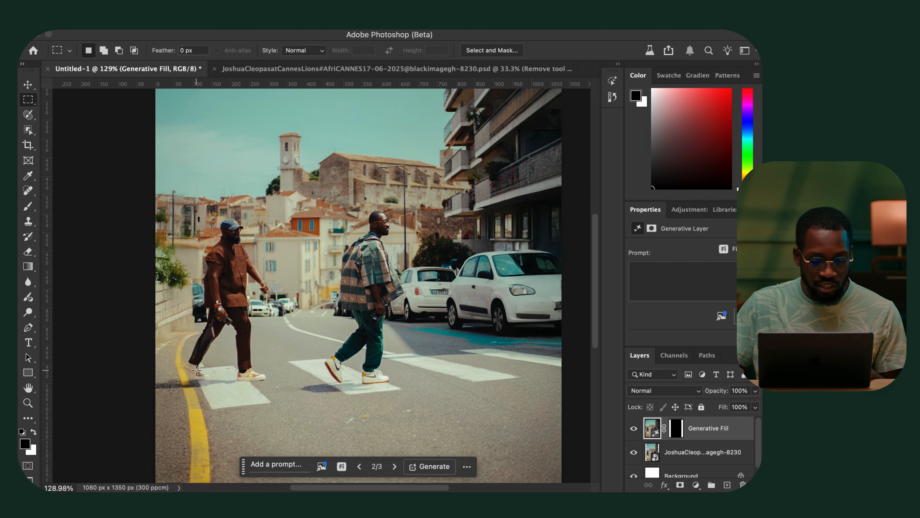
scroll(195, 370, down, 2)
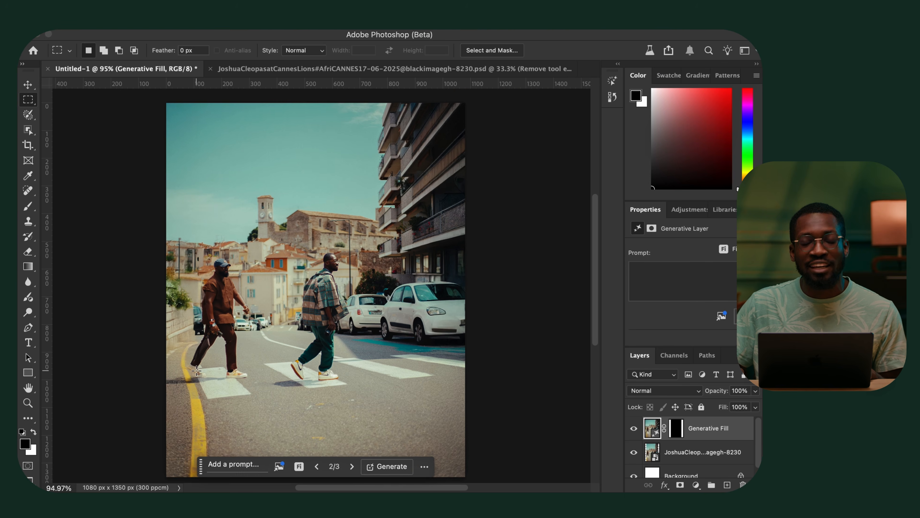
Merge the Generative Fill and photo layers, and remove the man in brown from the crosswalk.
shift+click(688, 450)
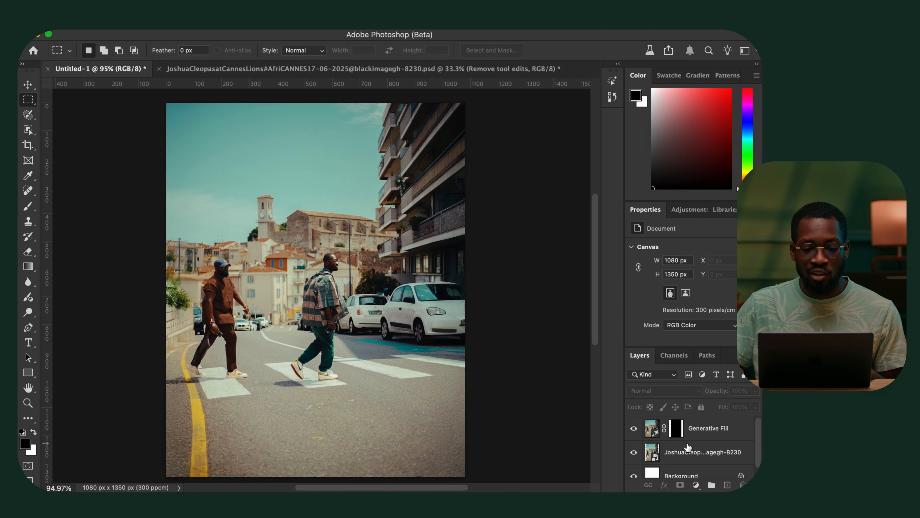
key(super+e)
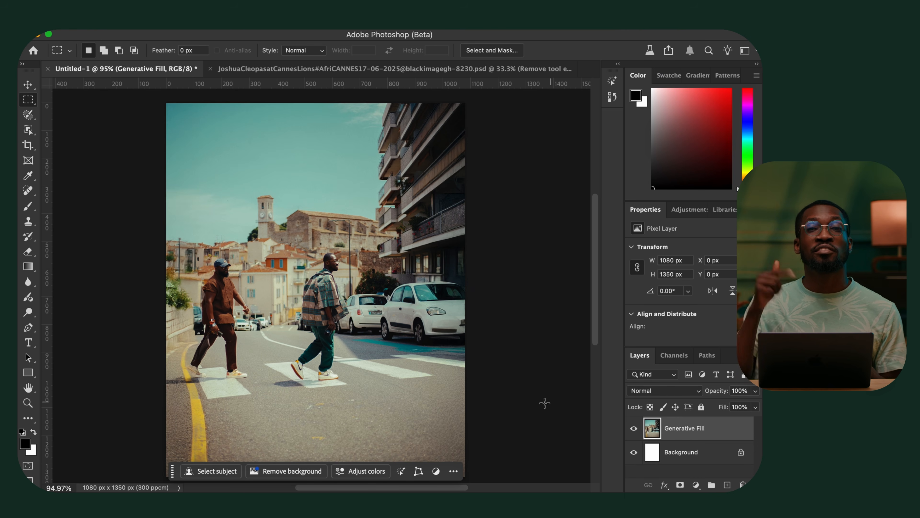
drag(179, 251, 260, 385)
click(203, 398)
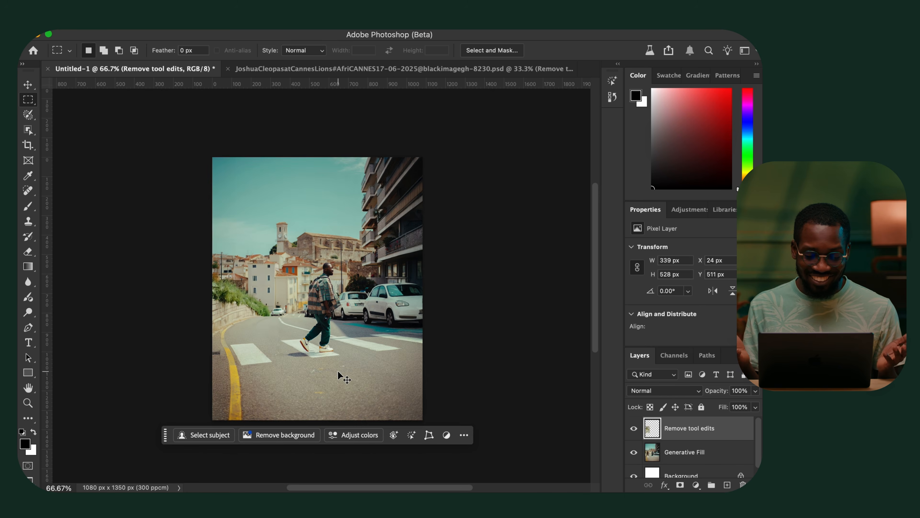
key(super+1)
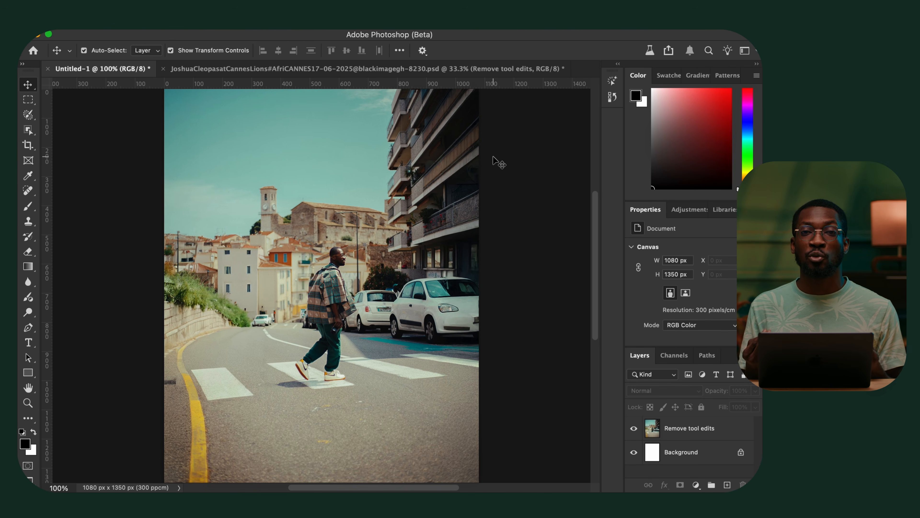
Enlarge the retouched photo layer to about 1186 × 1483 px and place it at about X -53, Y 94 px.
key(super+minus)
click(687, 433)
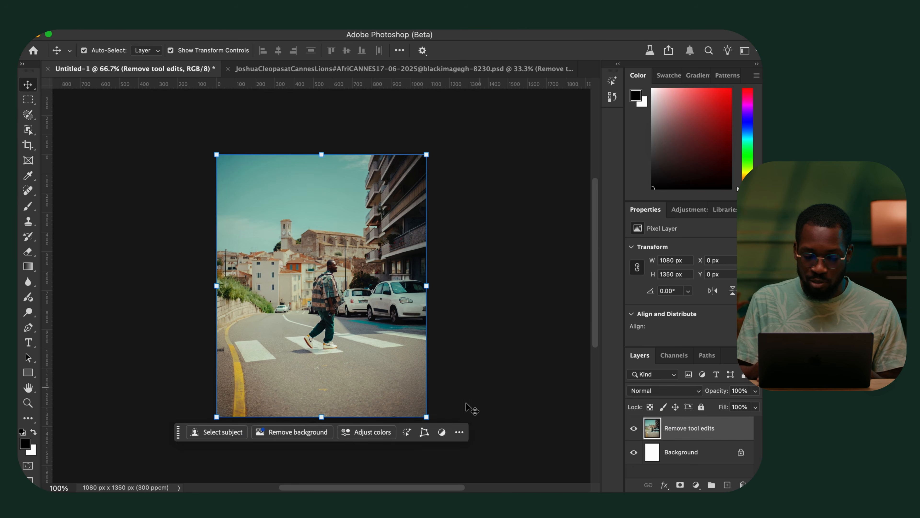
drag(426, 417, 400, 421)
Extend the sky and building into the blank strip above the photo using Generative Fill with an empty prompt, and deselect the layer.
key(m)
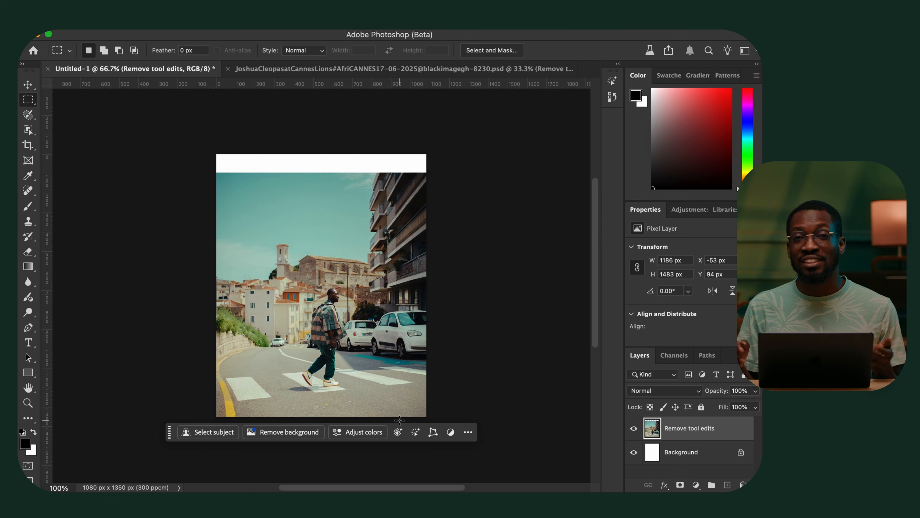
drag(445, 194, 199, 124)
click(221, 209)
click(467, 212)
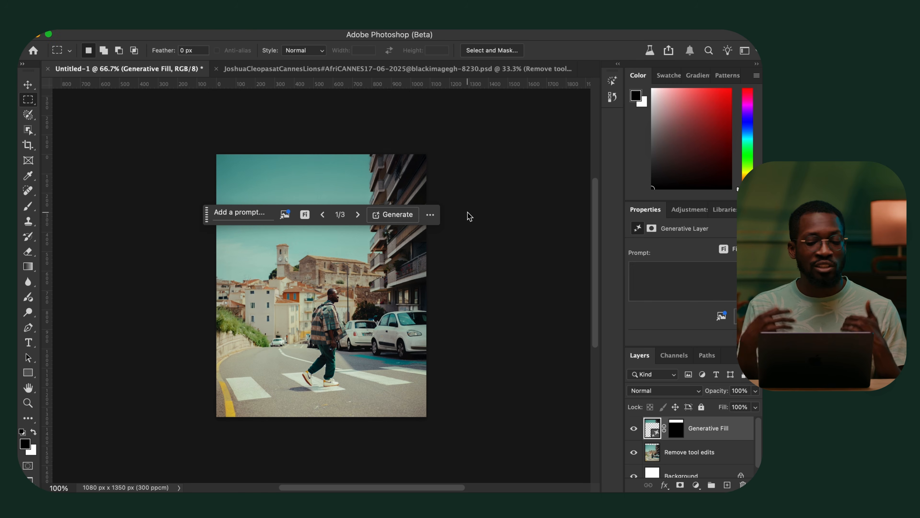
key(v)
click(467, 214)
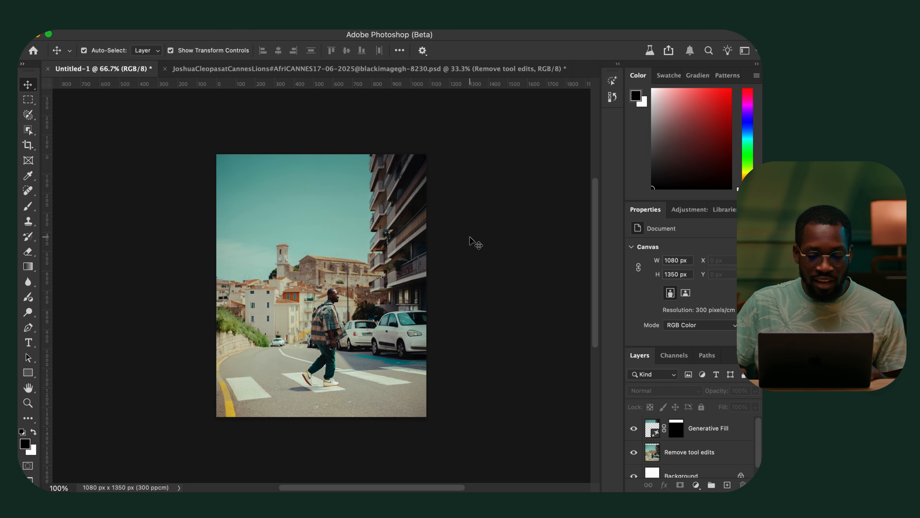
key(super+minus)
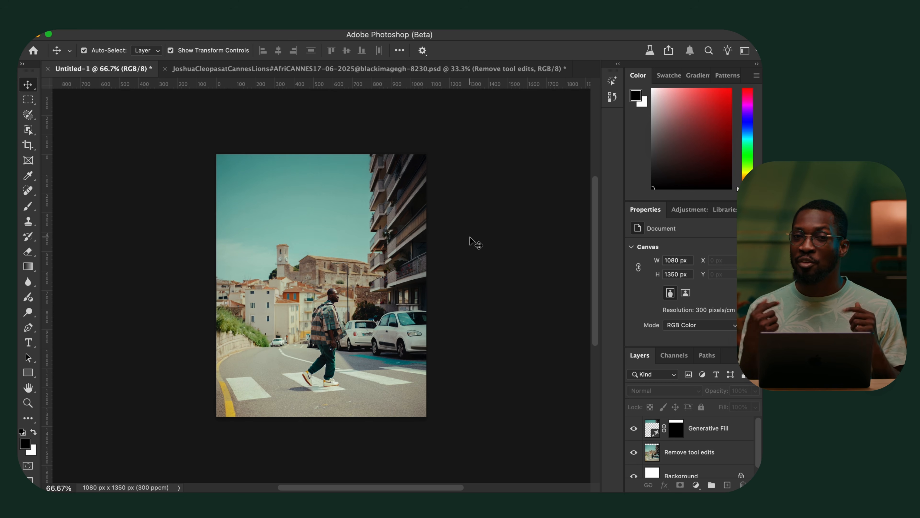
Place the generated 20k lettering image from Finder into the poster document and remove its white background.
key(ctrl+Up)
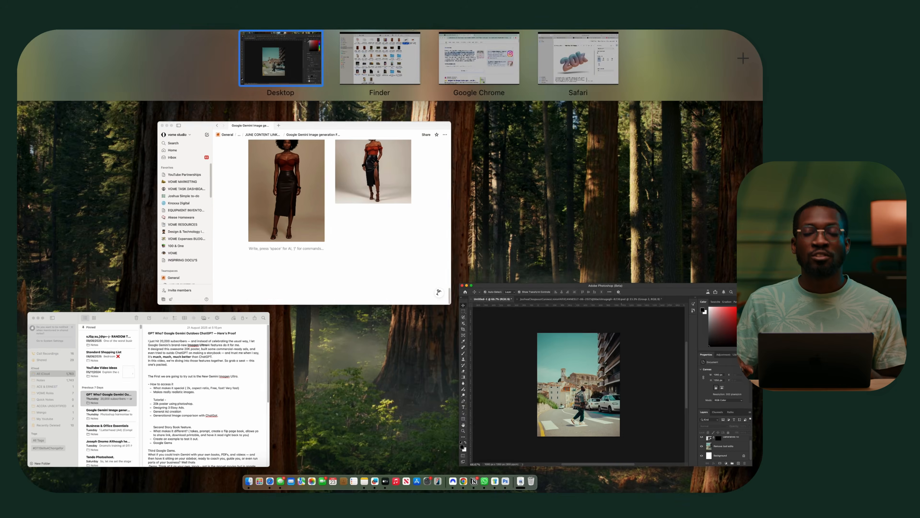
click(369, 69)
drag(694, 91, 388, 214)
key(super+Tab)
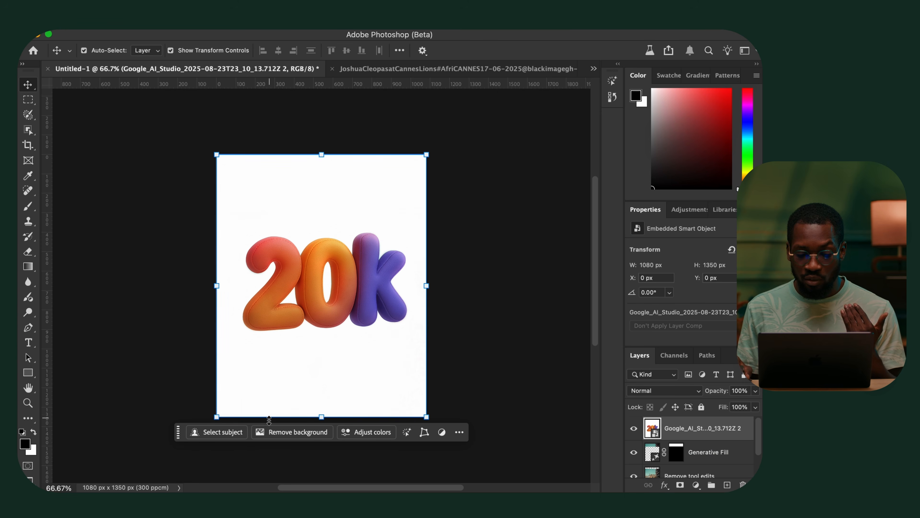
click(290, 437)
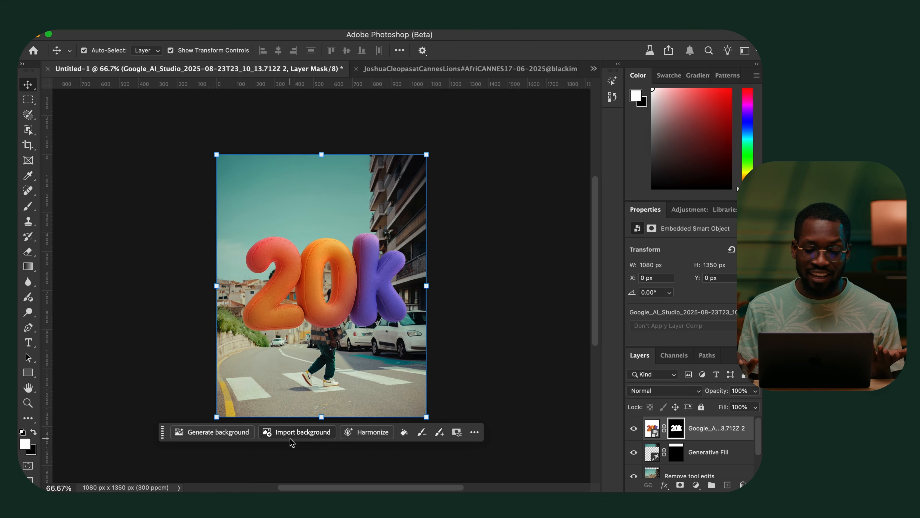
Inspect the cutout edges and leather texture of the 20k lettering up close.
scroll(326, 265, down, 5)
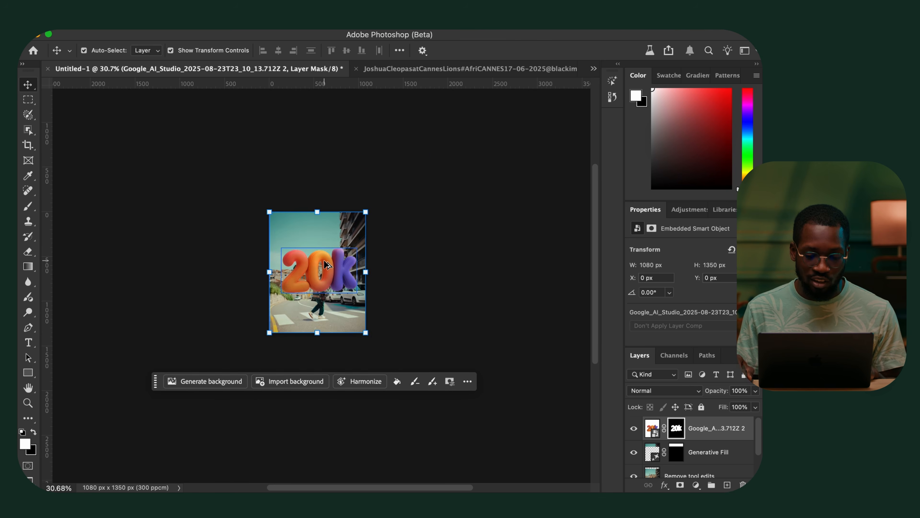
scroll(326, 264, up, 10)
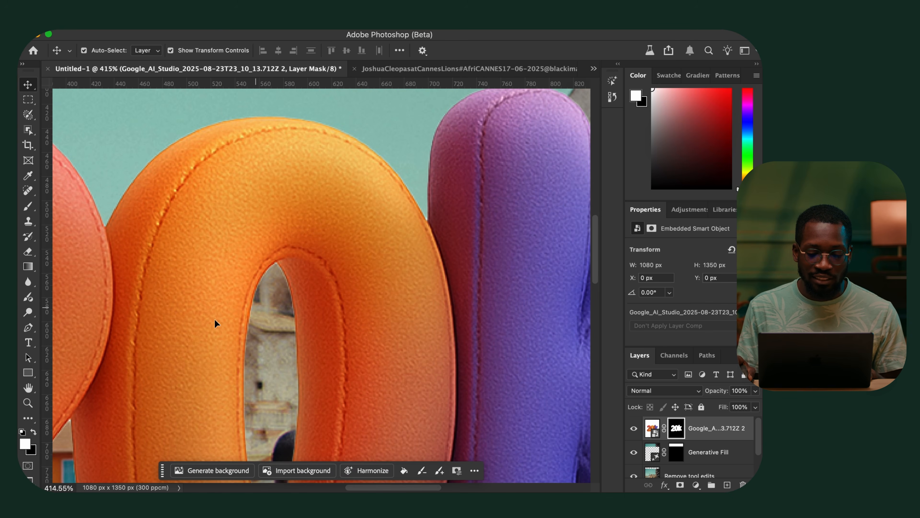
drag(220, 303, 602, 78)
drag(483, 265, 222, 196)
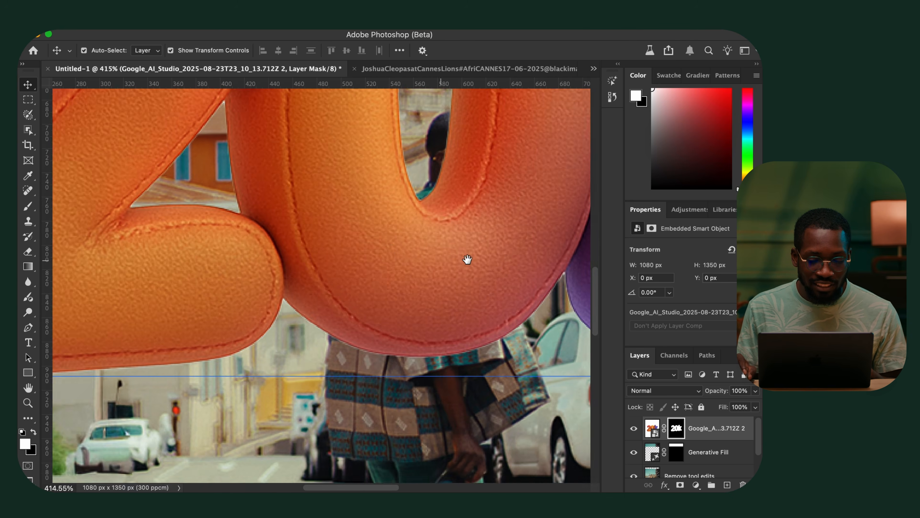
scroll(467, 259, down, 8)
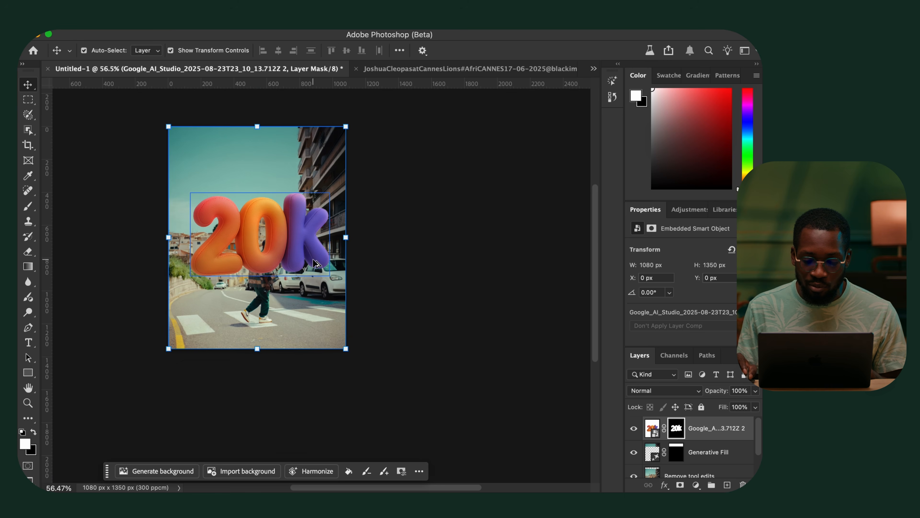
scroll(313, 259, up, 3)
drag(274, 228, 332, 265)
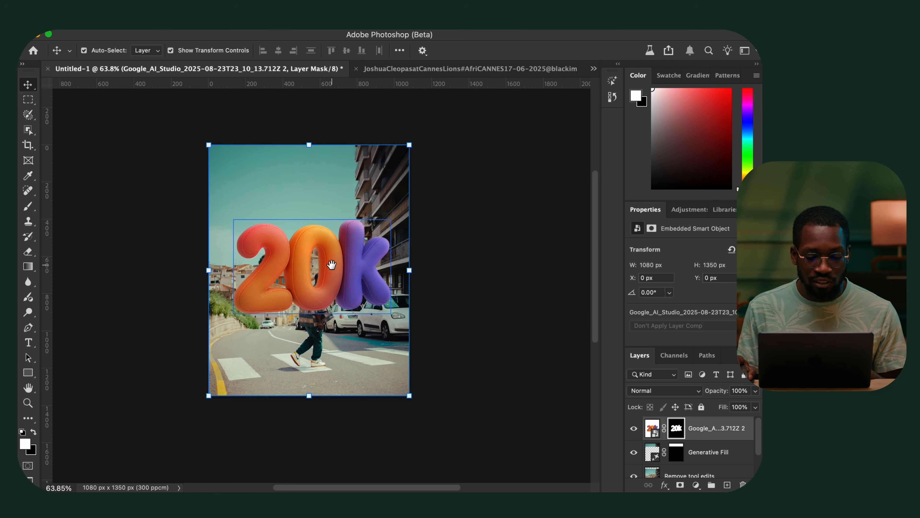
scroll(332, 265, up, 1)
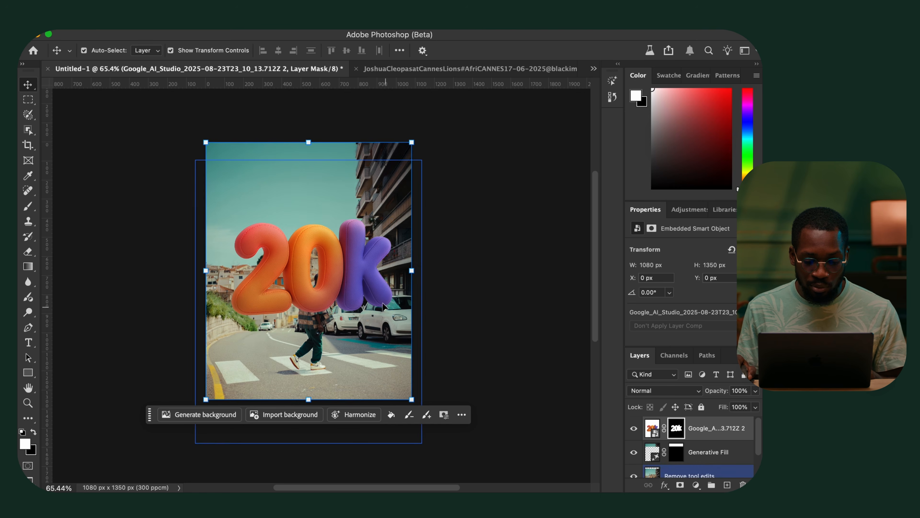
Move the 20k lettering above the walking man and scale its layer down to about 864 × 1080 px, at about X 108, Y -128 px.
drag(329, 261, 328, 217)
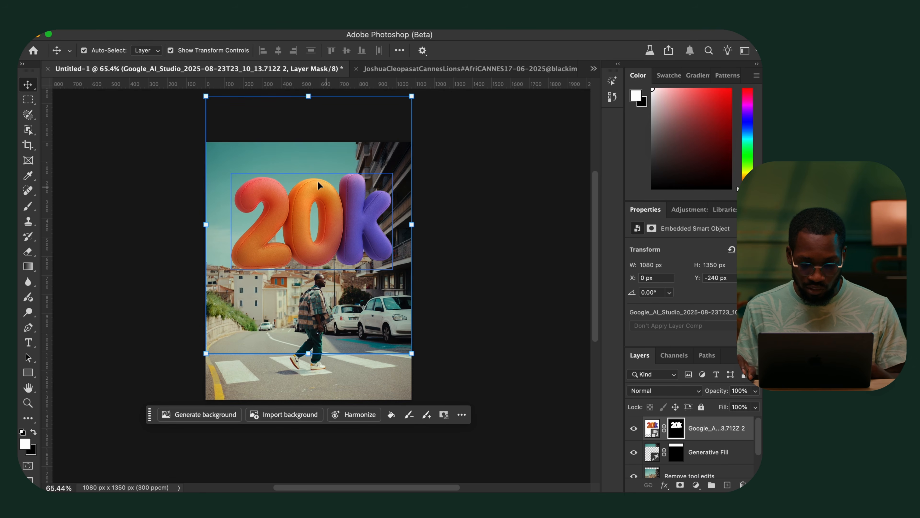
key(super+t)
drag(405, 214, 346, 247)
drag(292, 246, 336, 220)
key(Return)
click(442, 227)
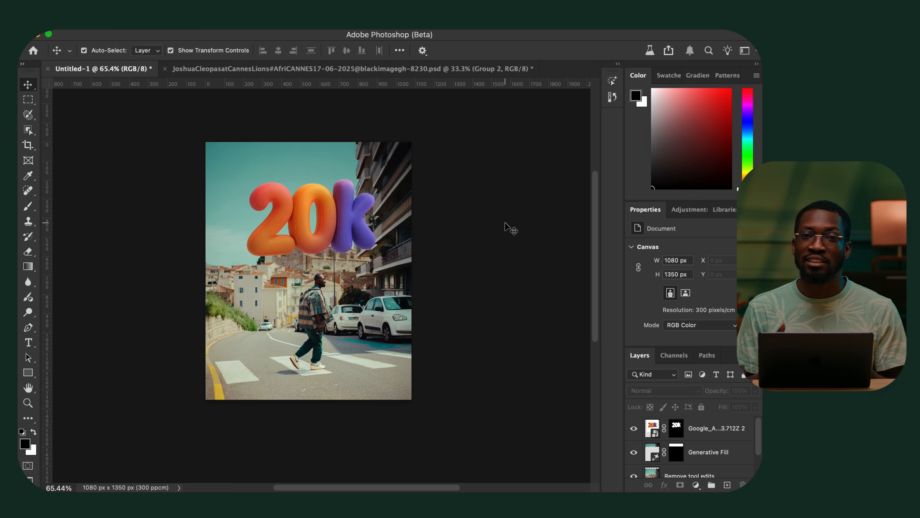
Harmonize the 20k lettering with the street photo and switch to the second variation.
click(327, 233)
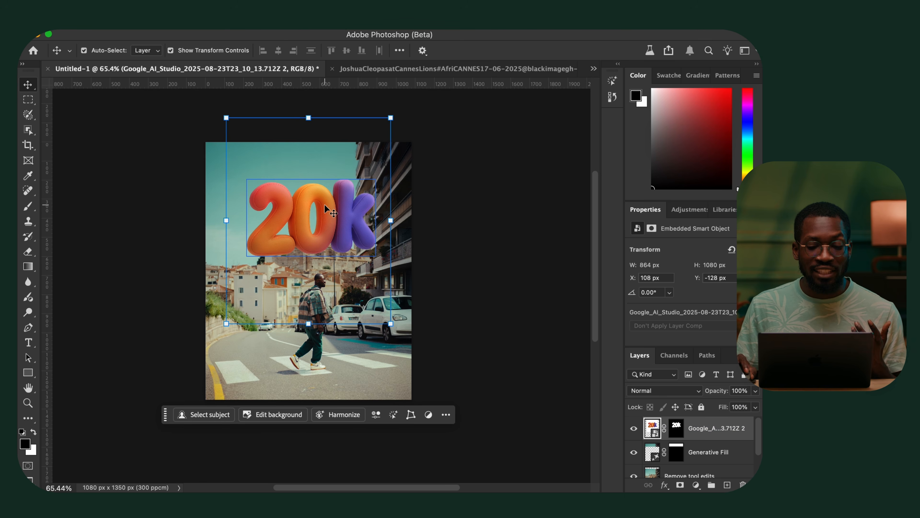
click(344, 414)
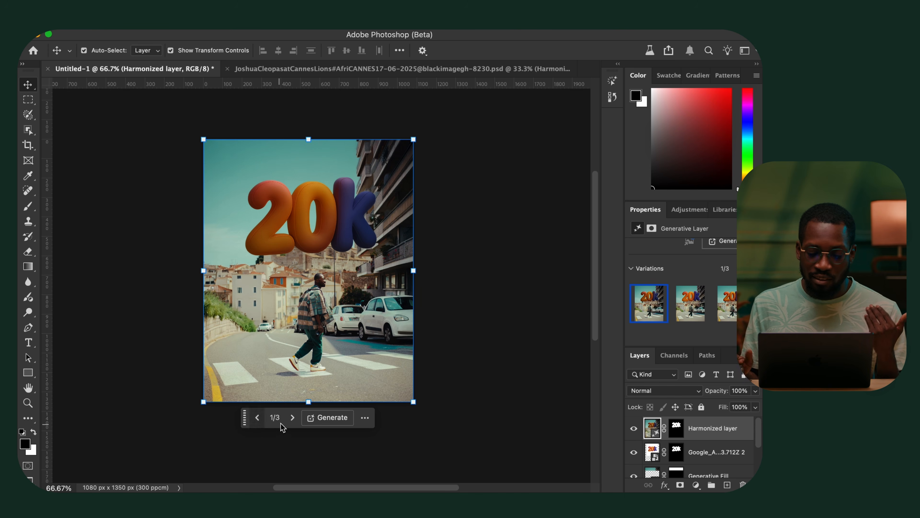
click(292, 417)
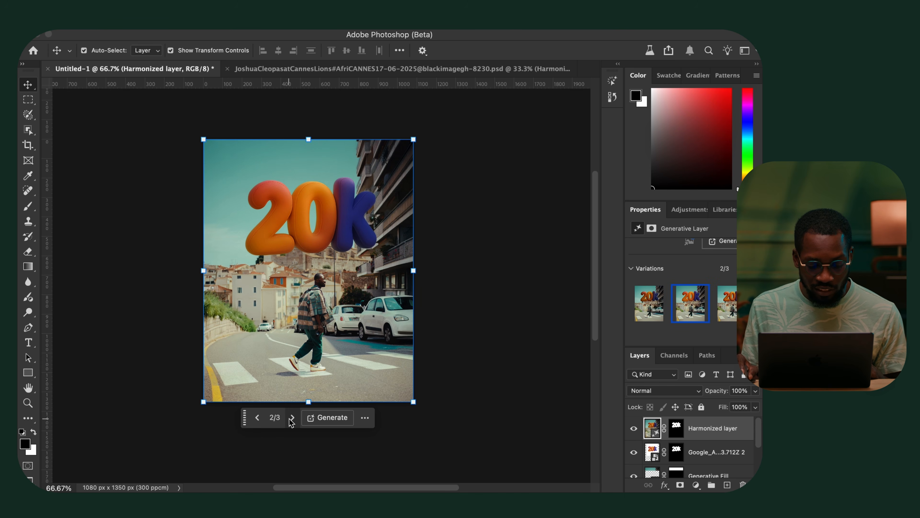
Compare the third and second harmonized variations with the unharmonized 20k lettering, leaving the second variation active.
click(291, 419)
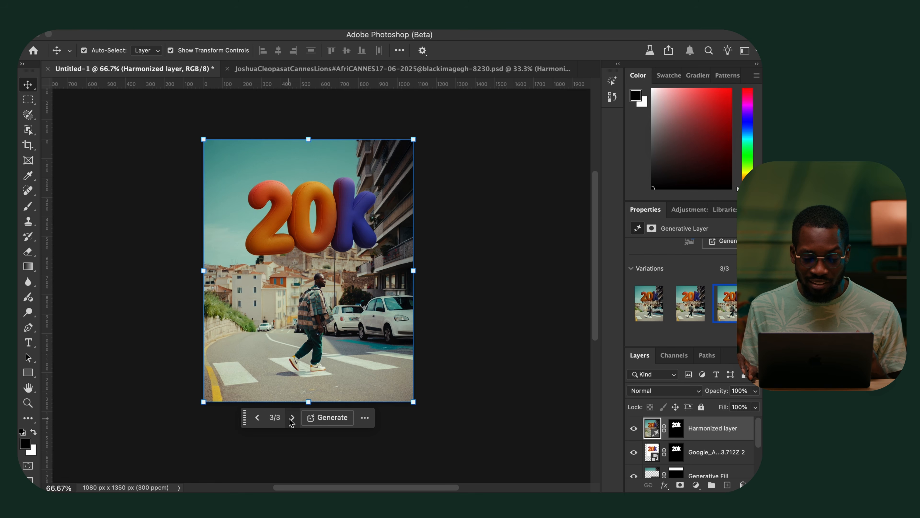
click(633, 428)
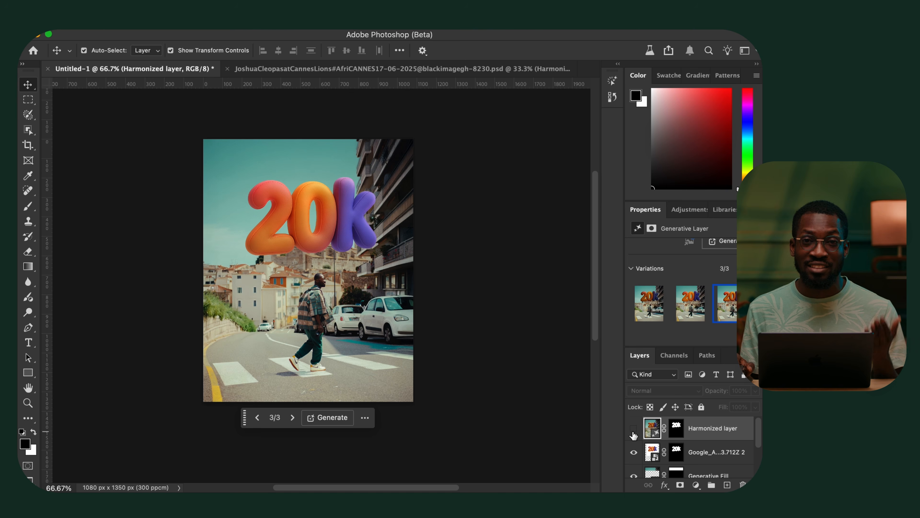
click(633, 428)
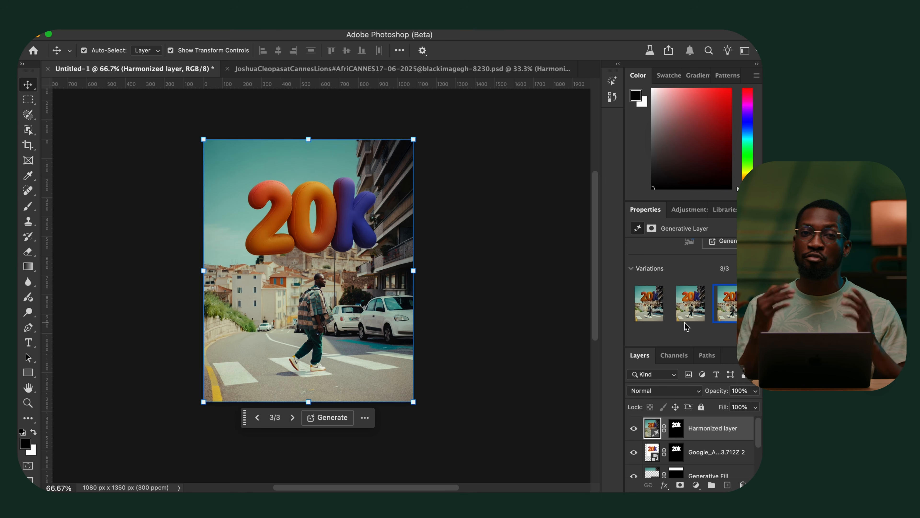
click(689, 318)
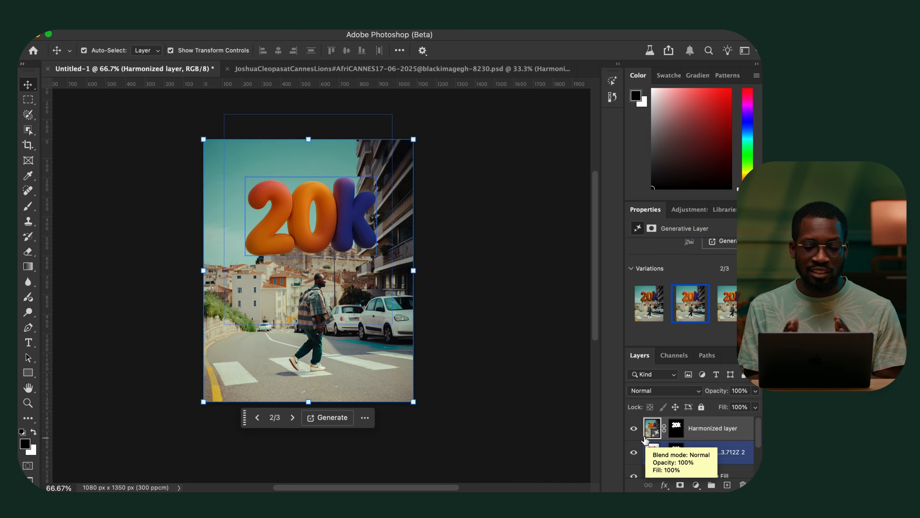
click(634, 429)
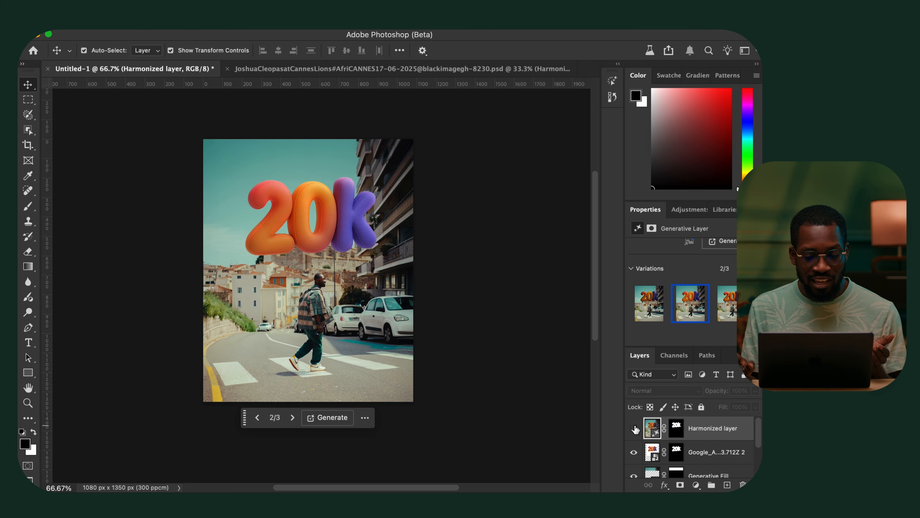
click(635, 428)
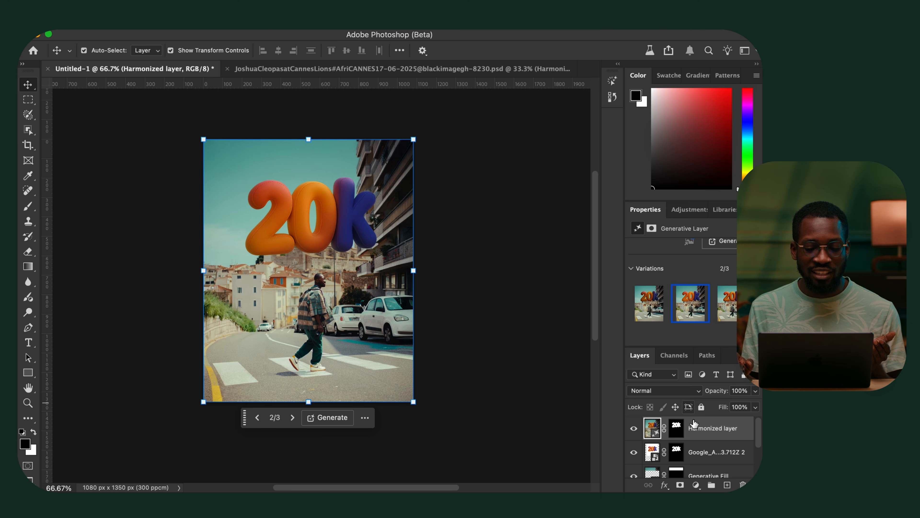
Paint black on the harmonized layer's mask with a soft 54% opacity brush along the top and lower-left edges of the 20k lettering.
click(676, 429)
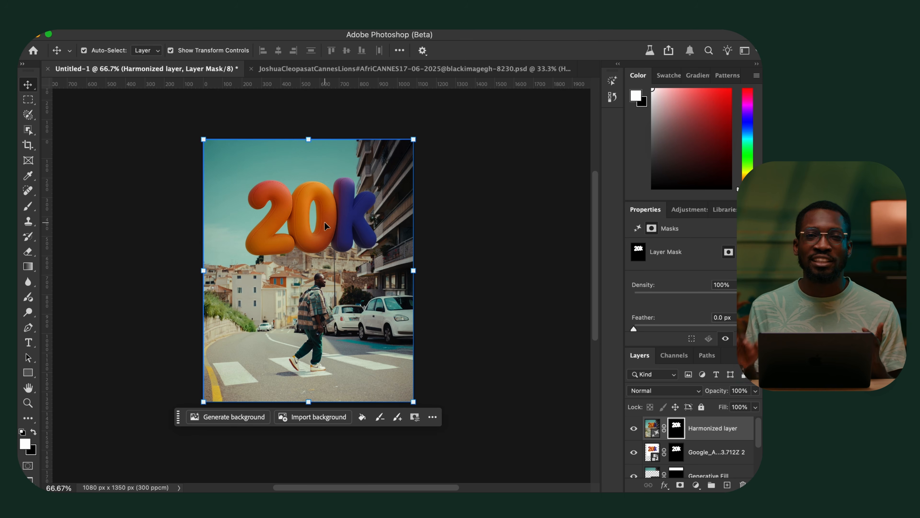
key(b)
key(x)
drag(325, 216, 362, 217)
click(289, 50)
drag(292, 64, 264, 64)
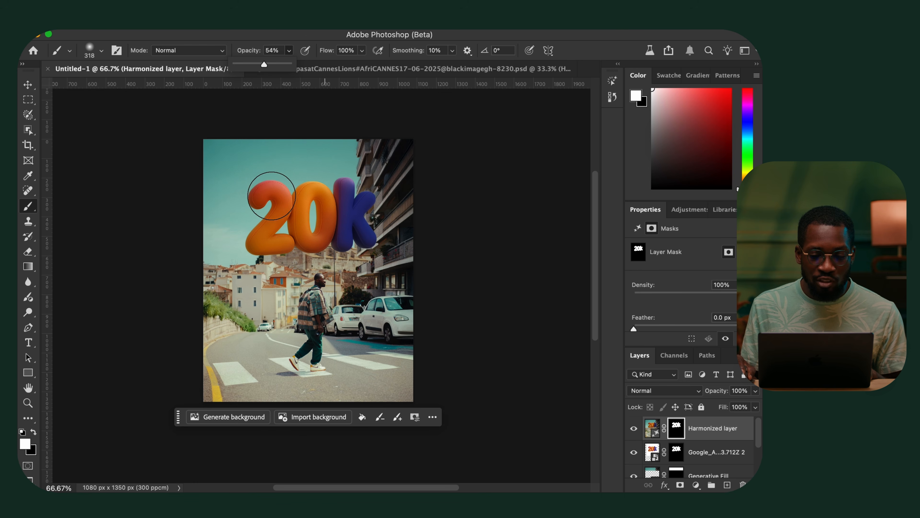
click(272, 180)
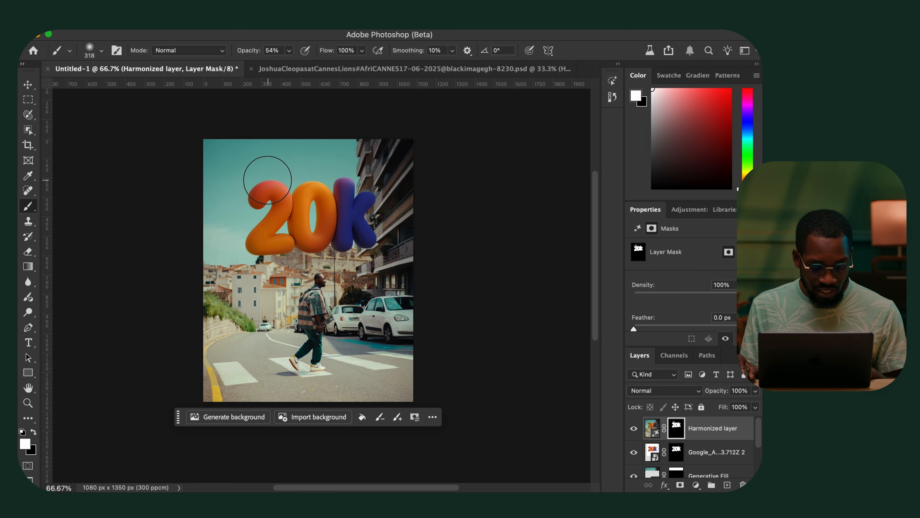
key(x)
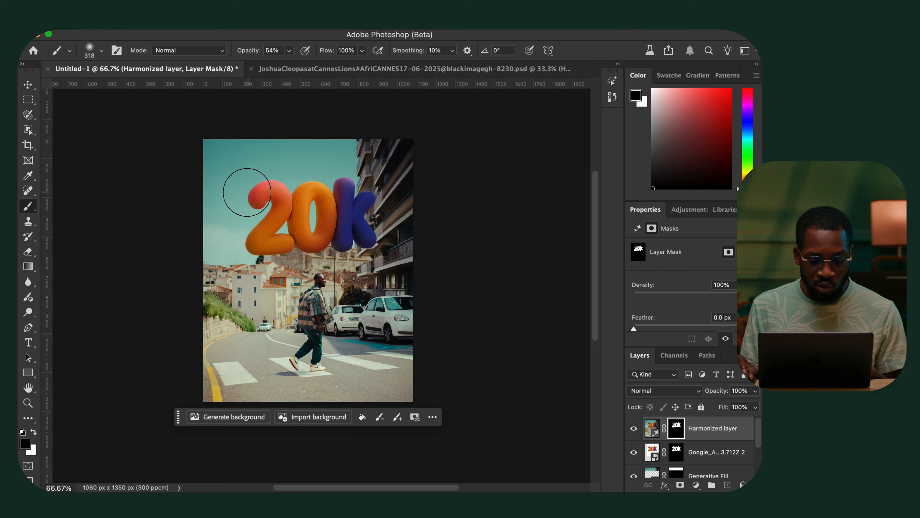
click(304, 180)
click(353, 177)
click(344, 194)
drag(242, 240, 269, 259)
Compare the 20k lettering with and without the masked harmonized layer, and deselect all layers.
click(631, 430)
click(630, 430)
click(630, 430)
click(631, 430)
click(630, 429)
click(630, 429)
key(v)
click(525, 357)
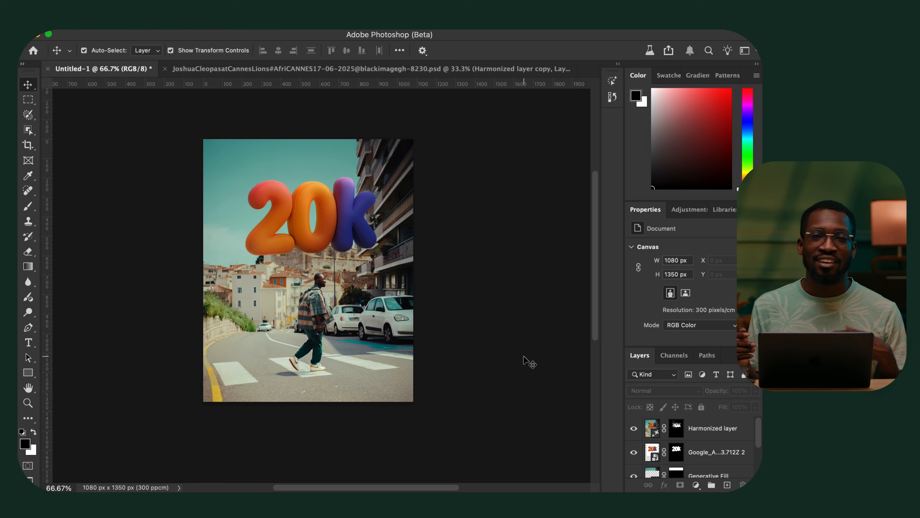
Switch to the finished 2400 × 3000 px reference poster and select its YouTube logo.
click(392, 70)
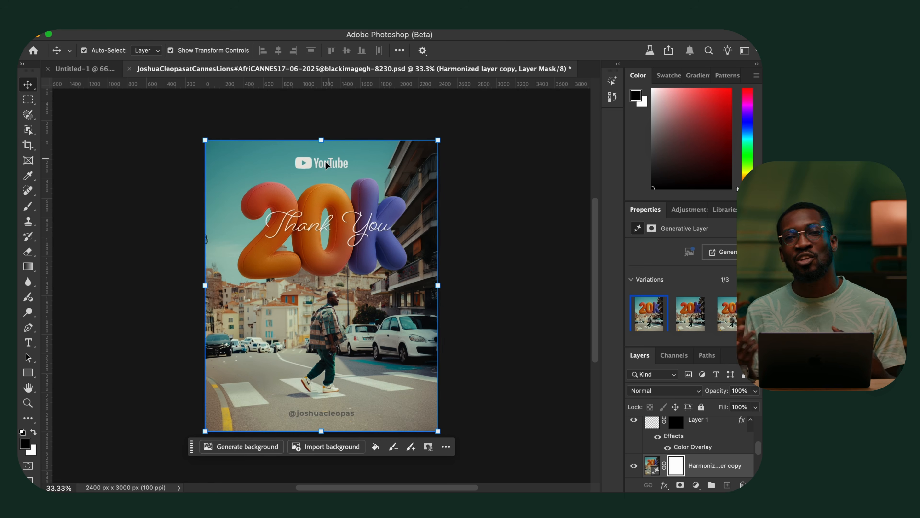
click(311, 163)
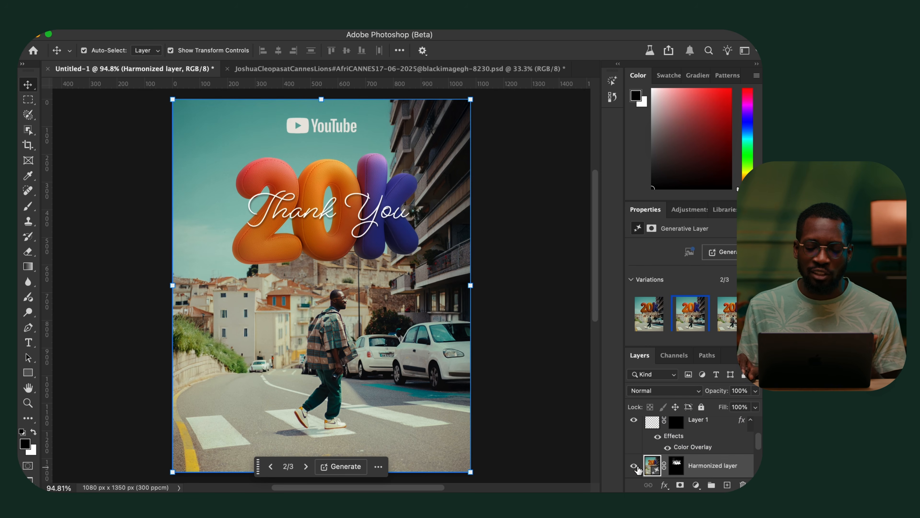
Hide the Harmonized layer, the orange-and-purple 20k lettering and the Thank You text in the new poster.
click(634, 465)
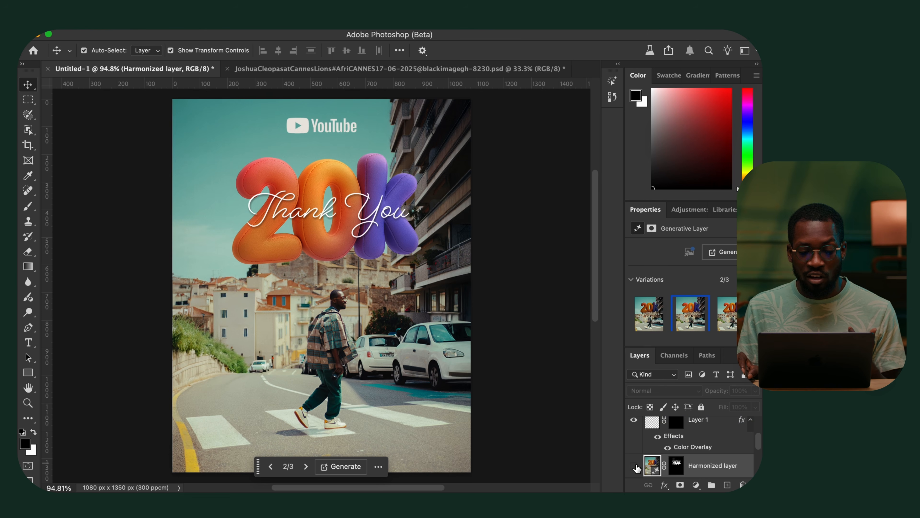
scroll(635, 466, down, 2)
click(634, 444)
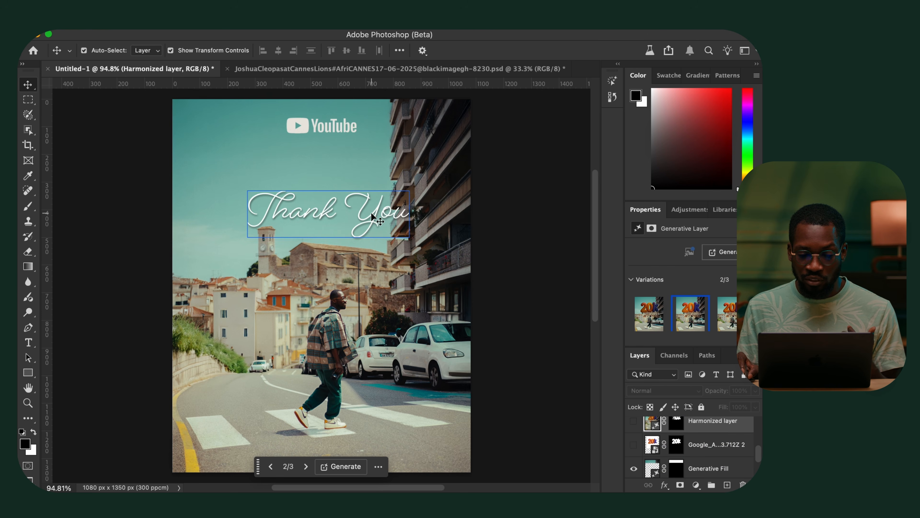
click(377, 219)
click(633, 431)
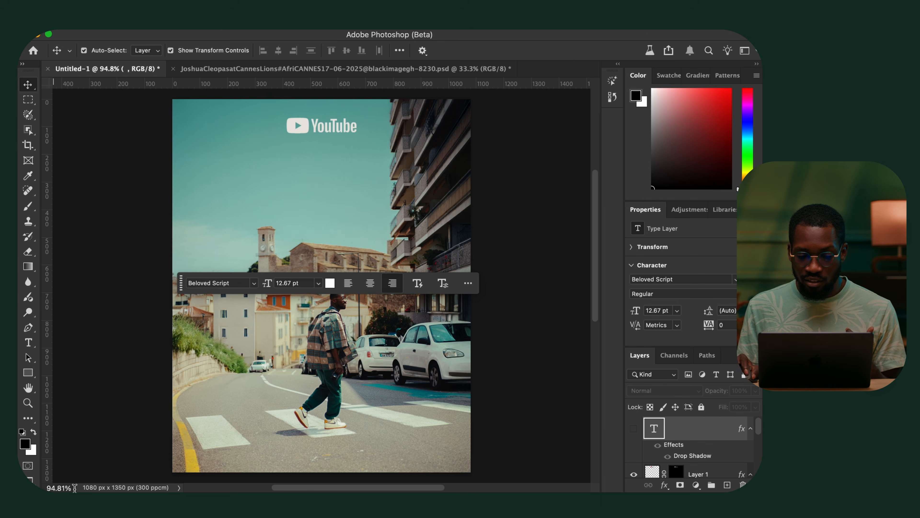
Place the pastel blue-and-pink 3D 20k image file into the new poster document.
key(ctrl+Up)
mouse_move(444, 62)
click(408, 68)
key(ctrl+Up)
click(367, 58)
drag(633, 76, 387, 199)
key(super+Tab)
key(super+Tab)
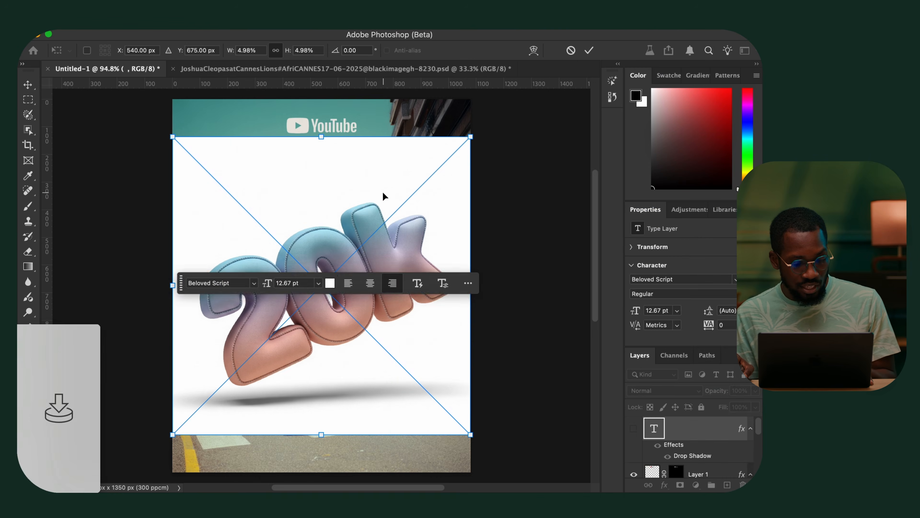
Scale down the placed pastel 20k image and level its lettering above the walking man.
drag(481, 133, 401, 267)
drag(311, 292, 381, 226)
drag(470, 186, 476, 167)
key(Return)
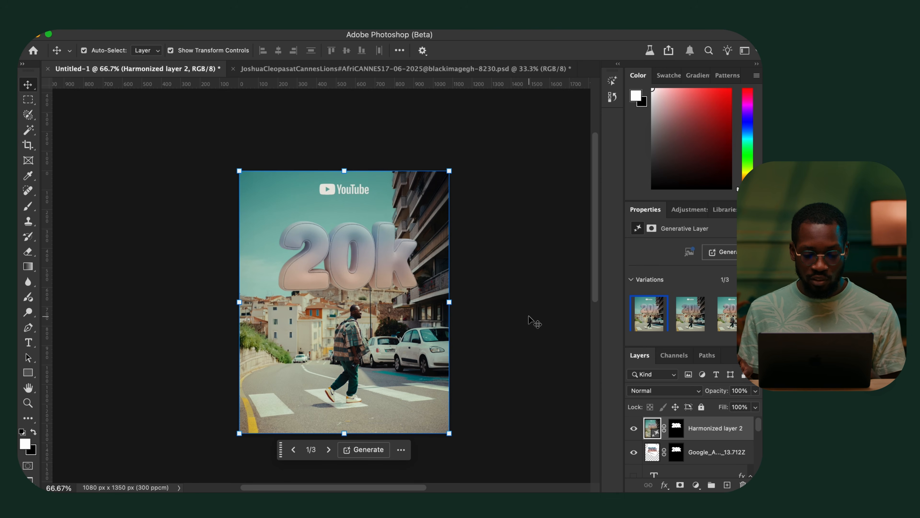
Preview the variations of the harmonized pastel 20k lettering, keep the second one and deselect the layer.
click(529, 317)
drag(528, 316, 527, 308)
click(393, 244)
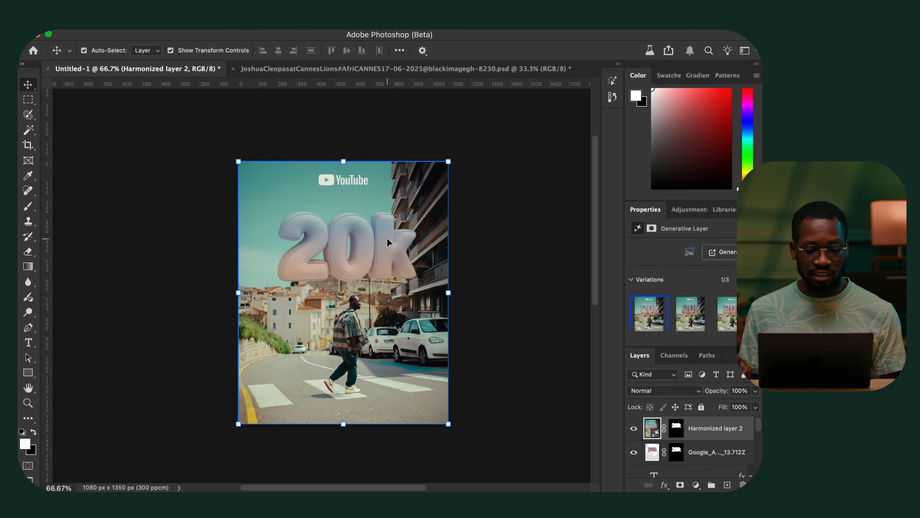
click(691, 314)
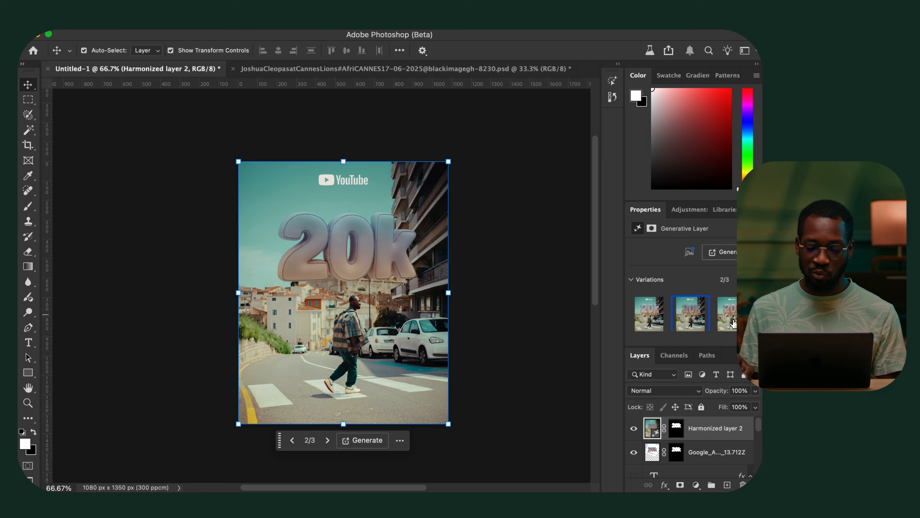
click(726, 314)
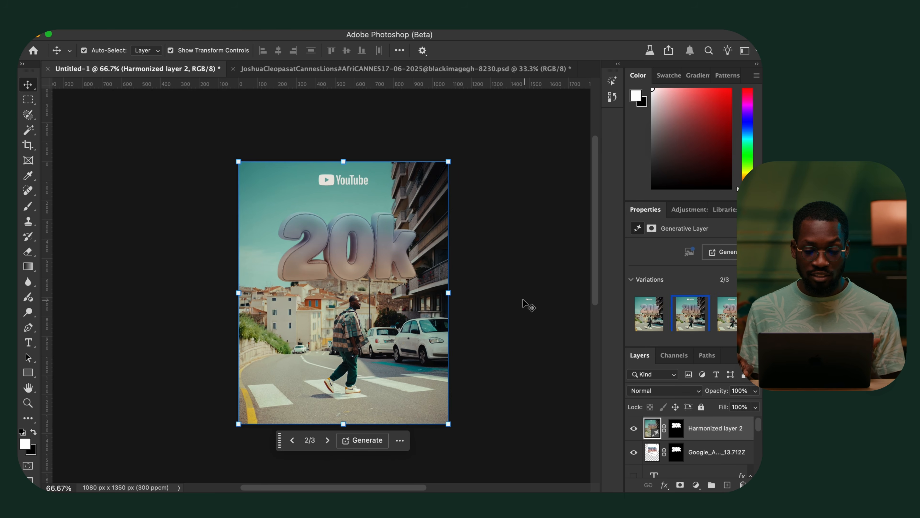
click(527, 307)
scroll(522, 286, down, 2)
Compare the pastel 20k lettering with and without Harmonized layer 2, leaving the layer visible.
click(638, 428)
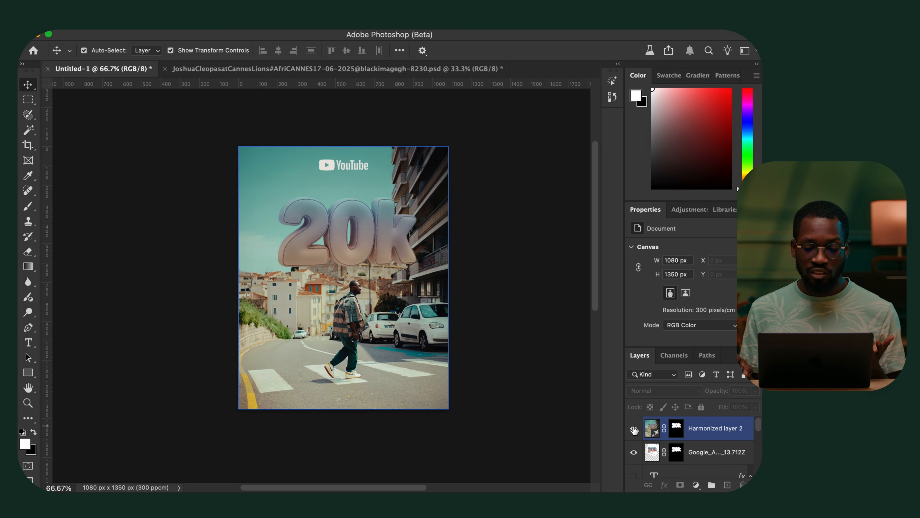
click(632, 430)
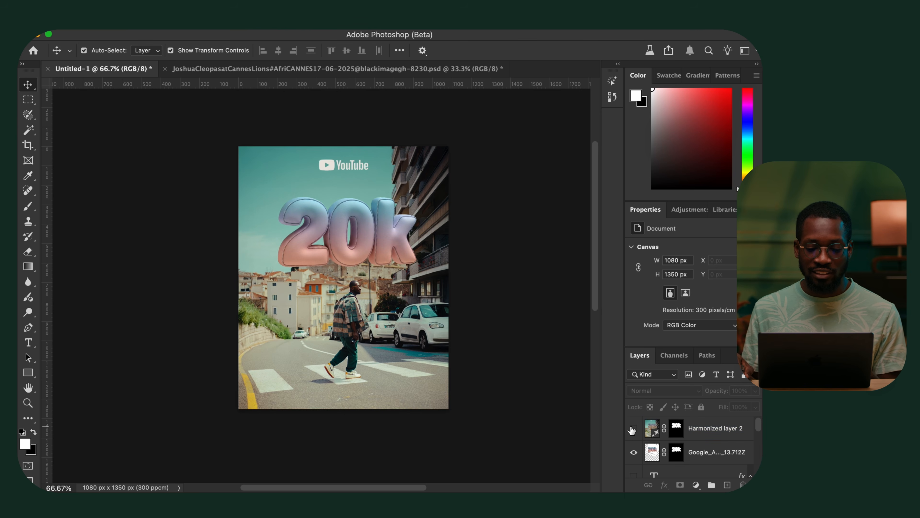
click(632, 429)
click(632, 429)
click(632, 429)
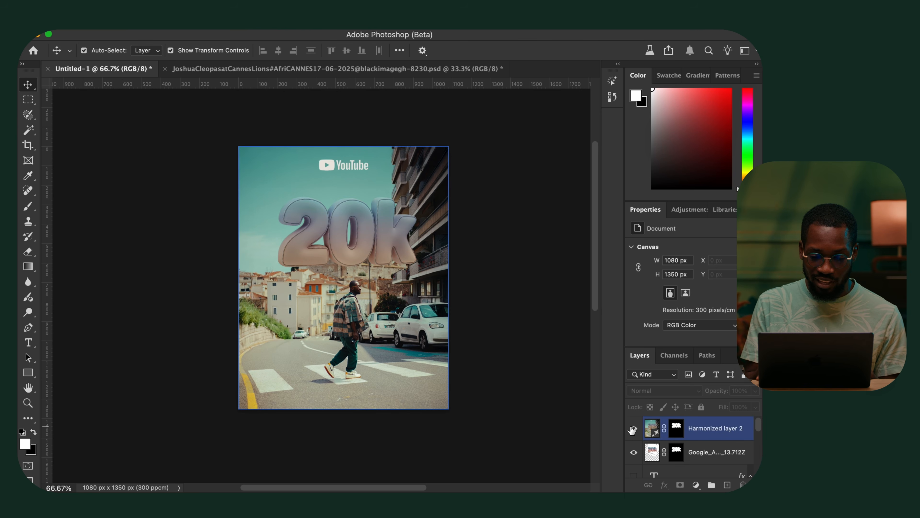
click(502, 323)
scroll(496, 304, down, 2)
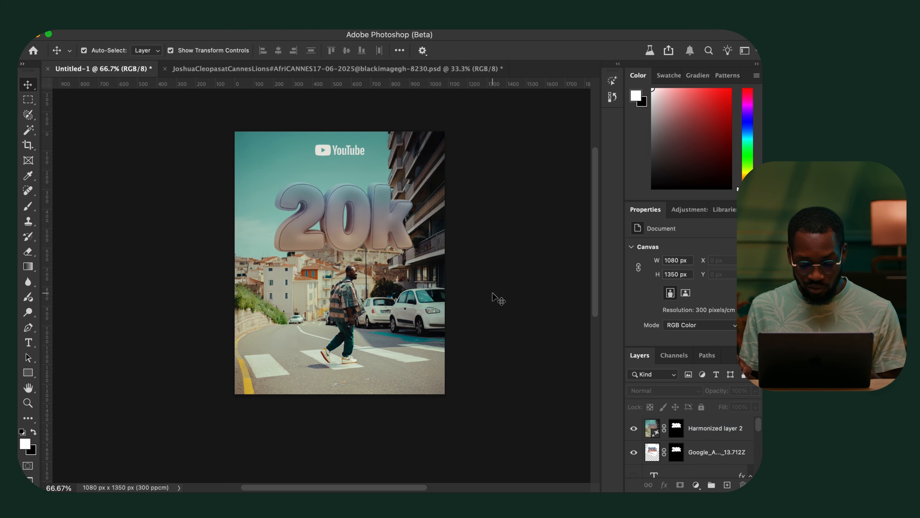
Paint black on Harmonized layer 2's mask with a soft brush, about 285 px at 45% opacity, to brighten the upper edges of the lettering.
key(super+plus)
key(super+minus)
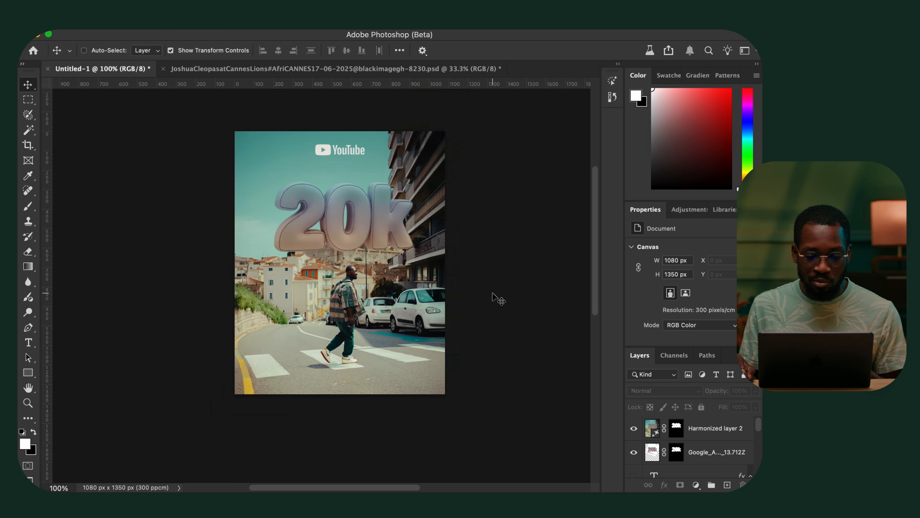
click(676, 427)
key(b)
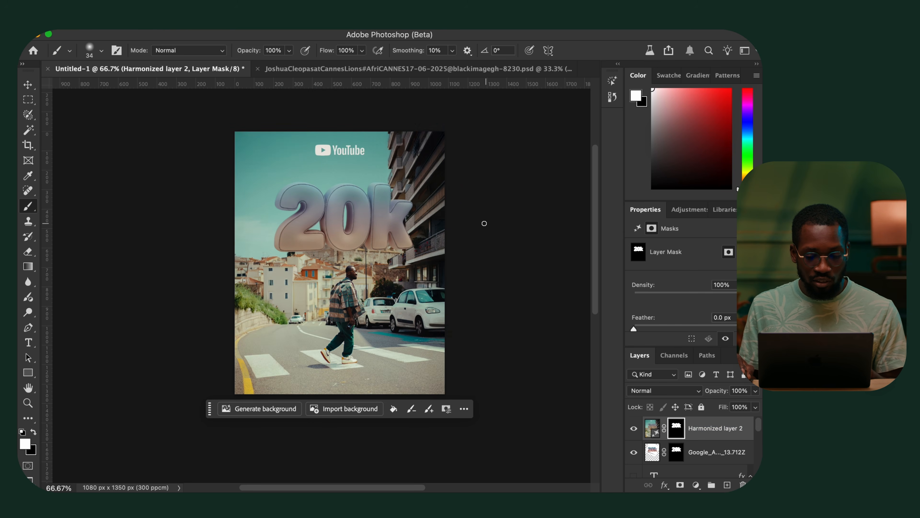
drag(340, 215, 361, 214)
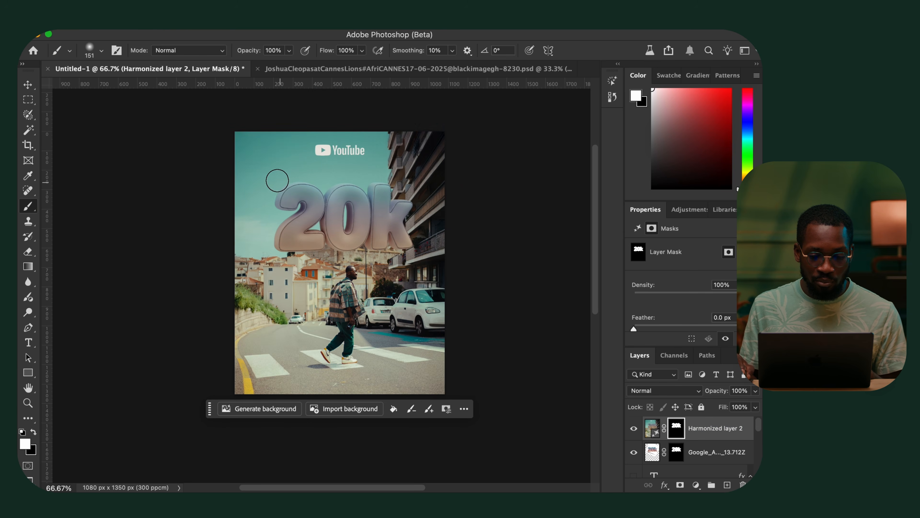
key(x)
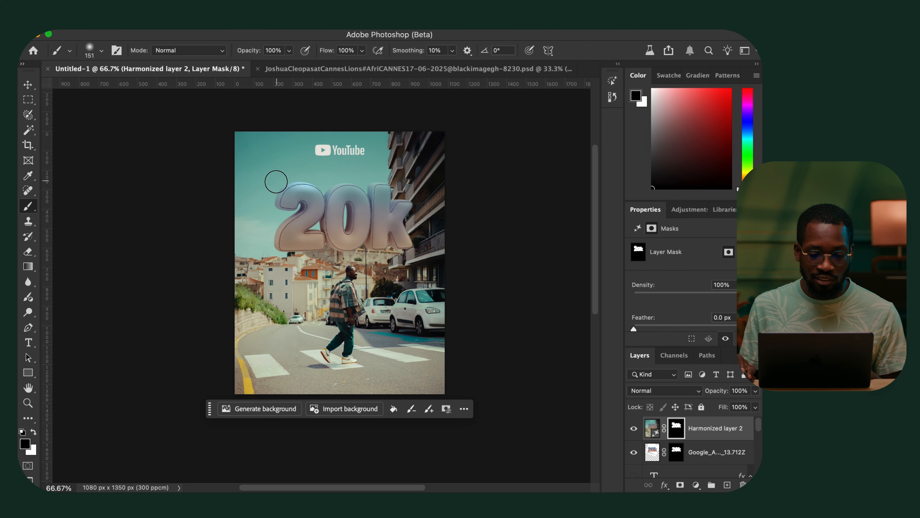
drag(292, 185, 315, 186)
click(289, 51)
drag(286, 64, 258, 64)
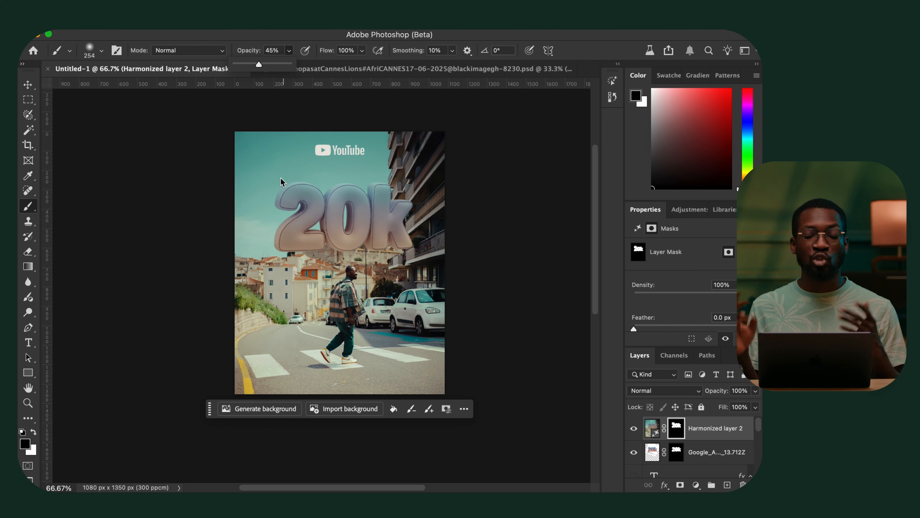
drag(269, 180, 280, 180)
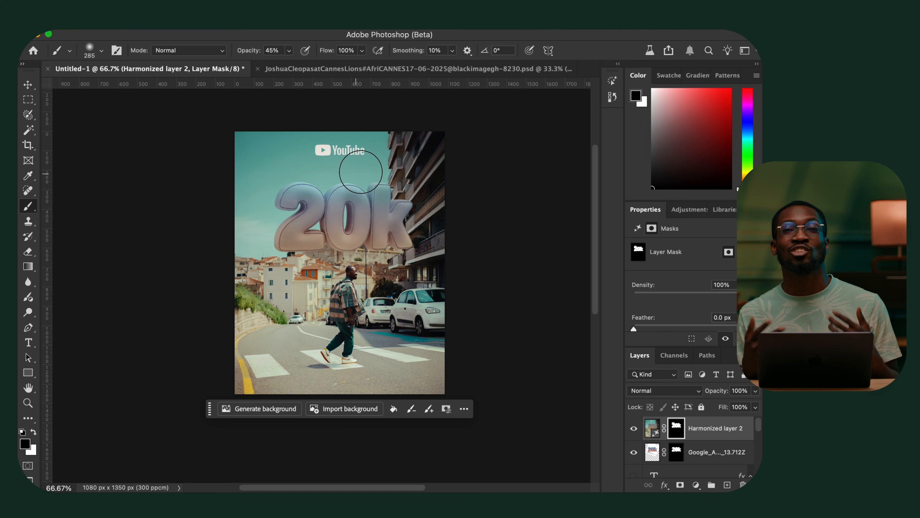
drag(436, 206, 455, 223)
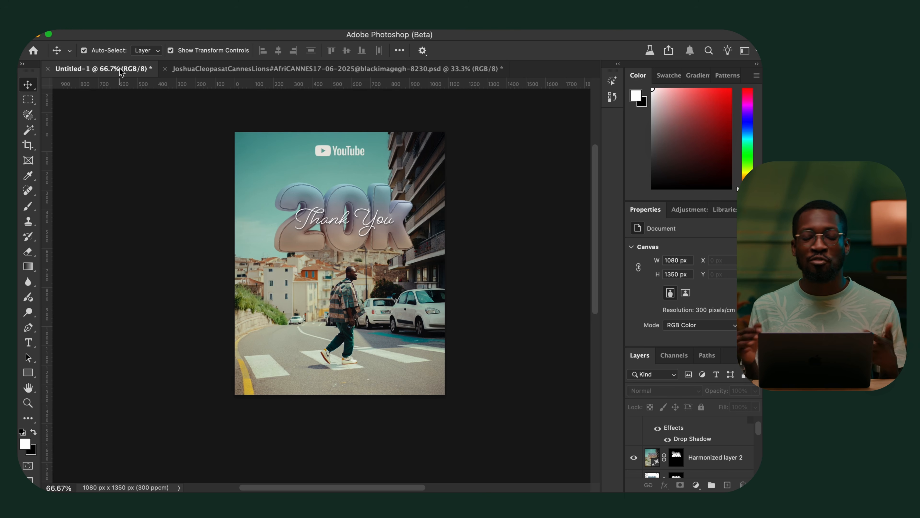
Compare the new pastel 20k poster with the finished reference poster and return to the new document.
click(209, 70)
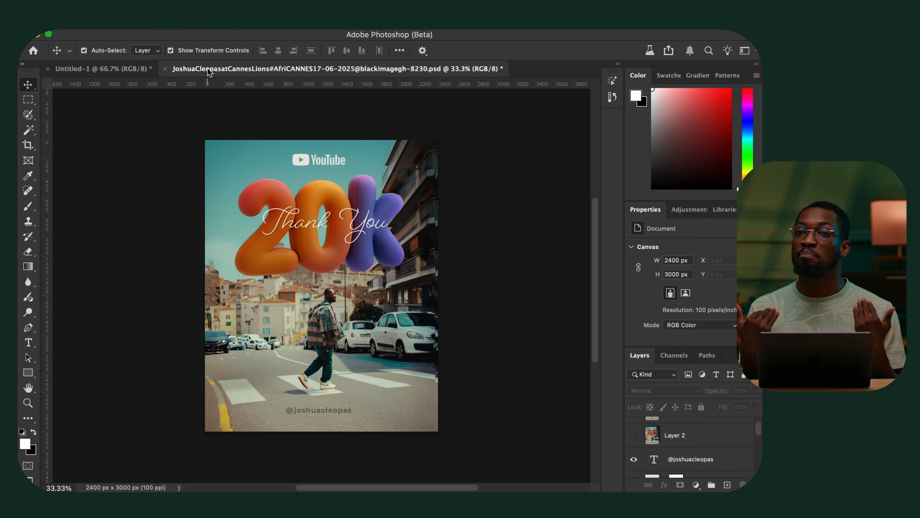
click(109, 69)
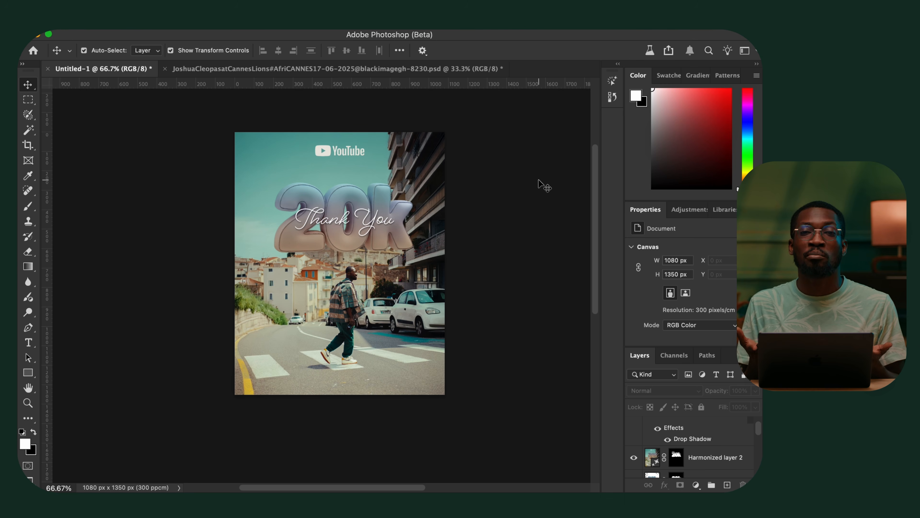
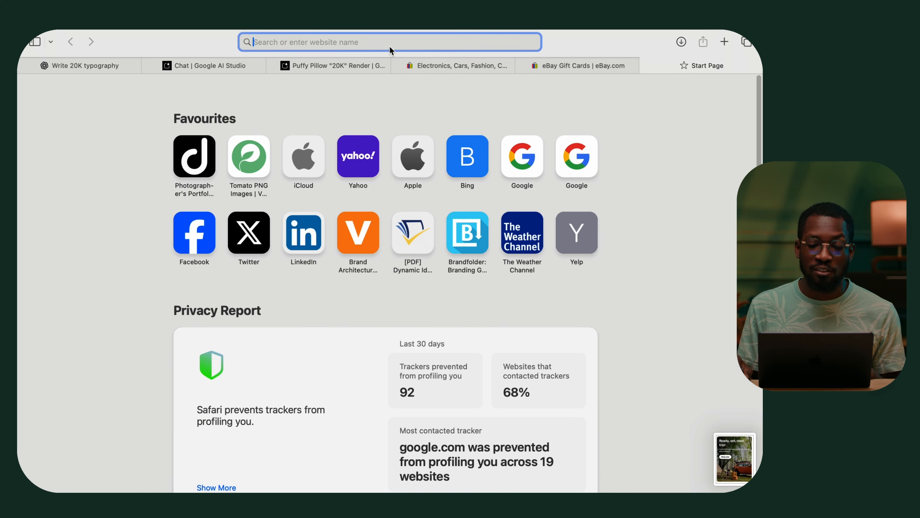
Open chatgpt.com and attach the road trip ad image "Screenshot 2025-08-23 at 11.37.28 pm" from the Desktop.
text(chatgpt.com)
key(Return)
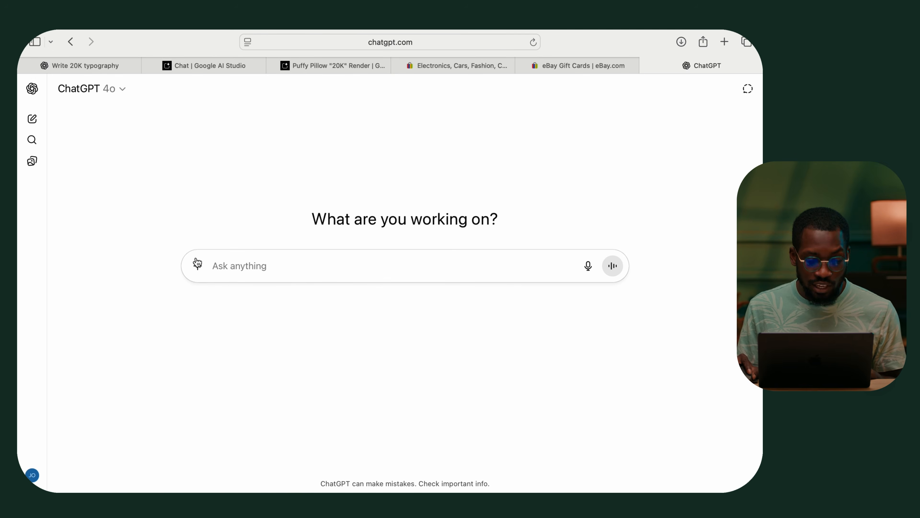
click(198, 266)
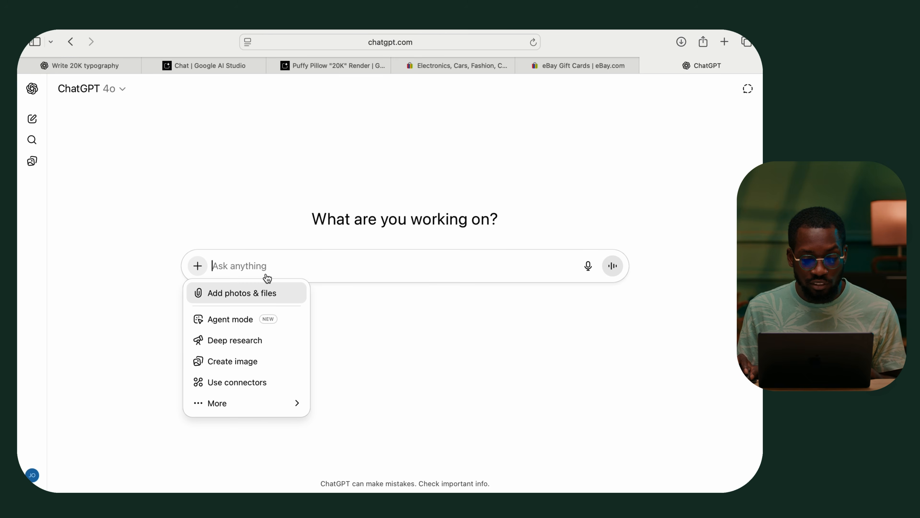
click(232, 293)
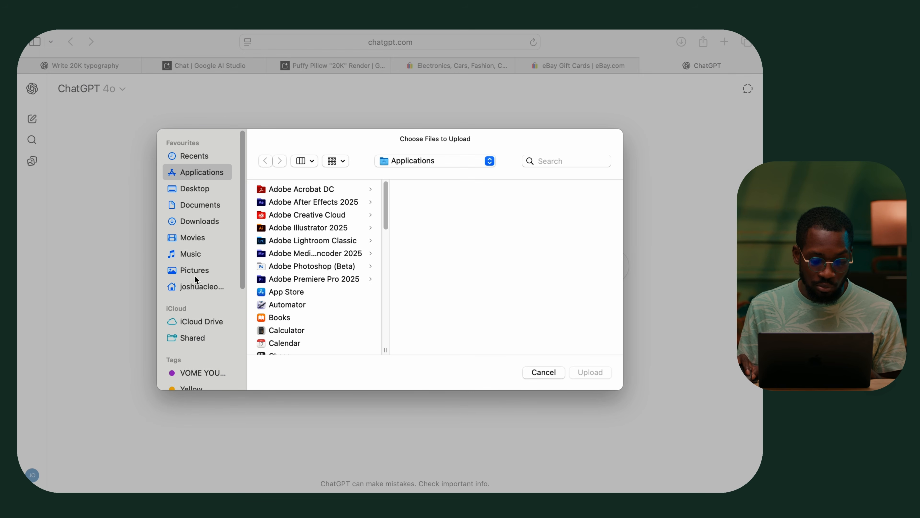
click(194, 189)
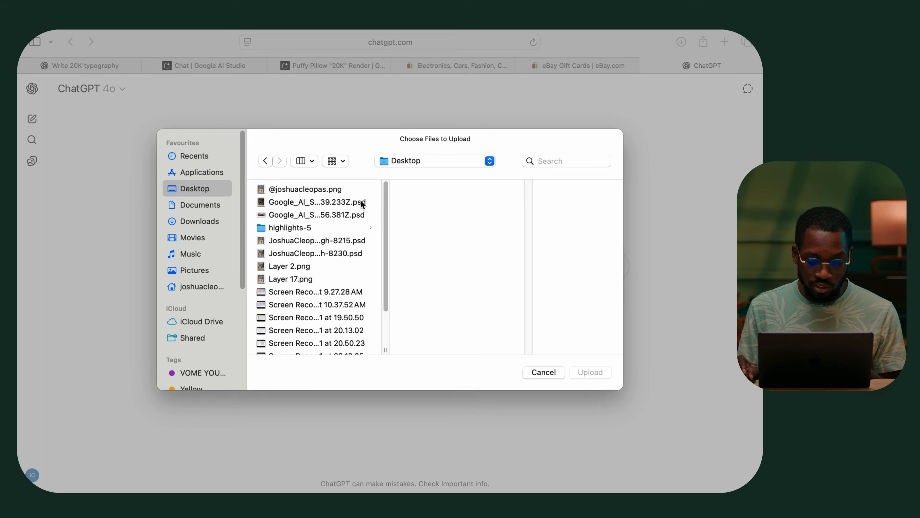
scroll(362, 272, down, 3)
click(327, 342)
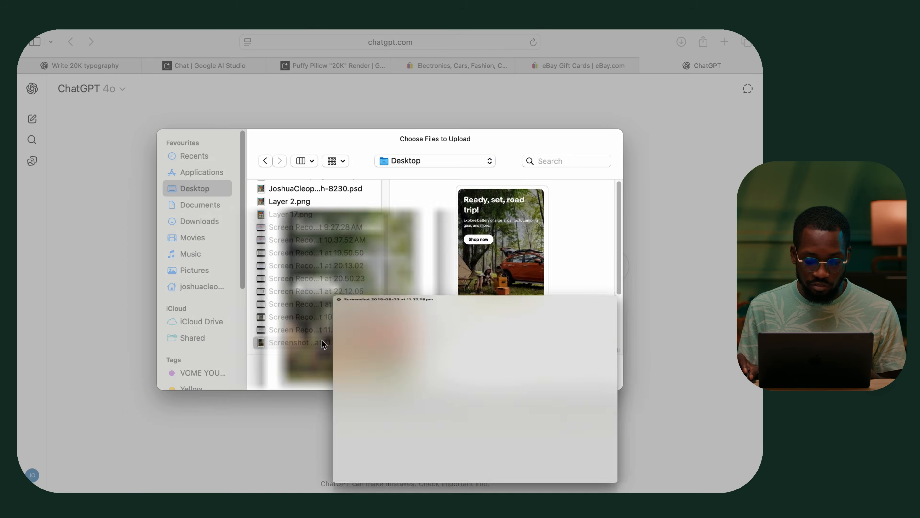
key(space)
key(space)
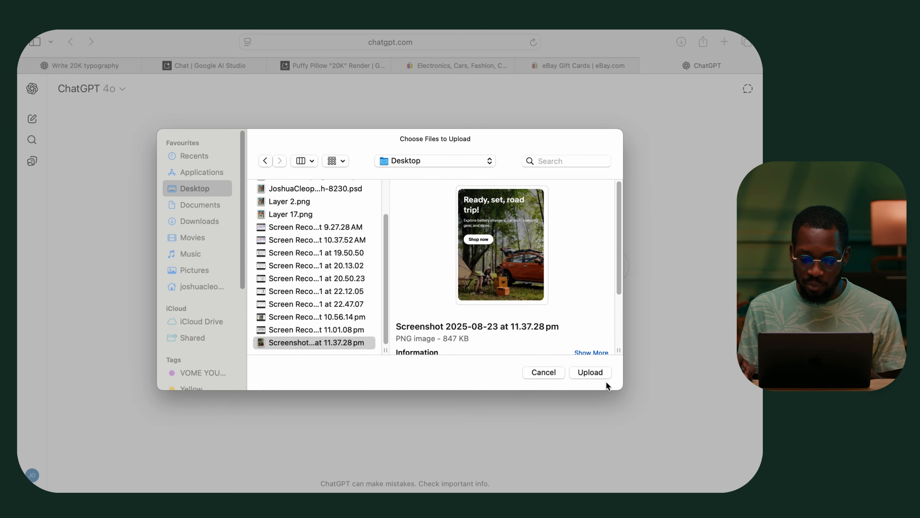
click(580, 369)
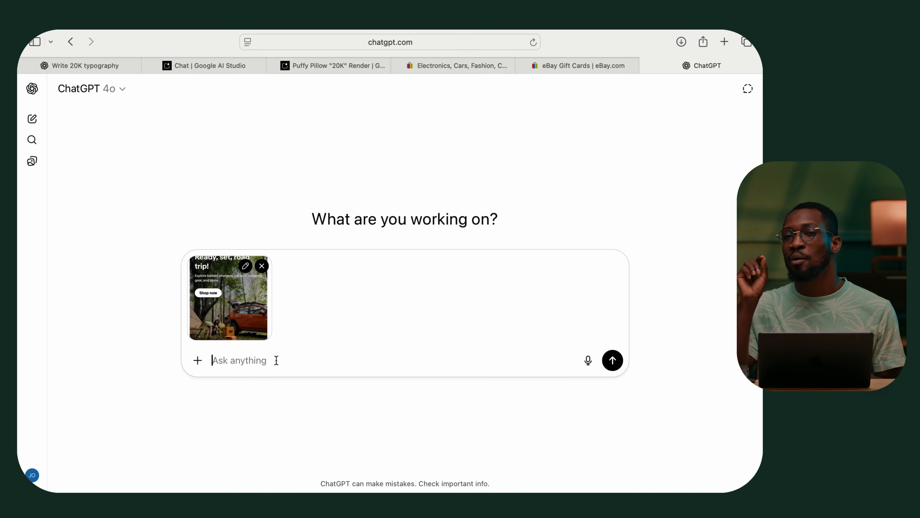
Send the request "turn this image into a text to image prompt. PS: ignore the text, I need just the image.".
text(turn this)
text( image into a )
text(text to image)
text( pronto)
key(BackSpace)
key(BackSpace)
key(BackSpace)
key(BackSpace)
text(mpt. PS:)
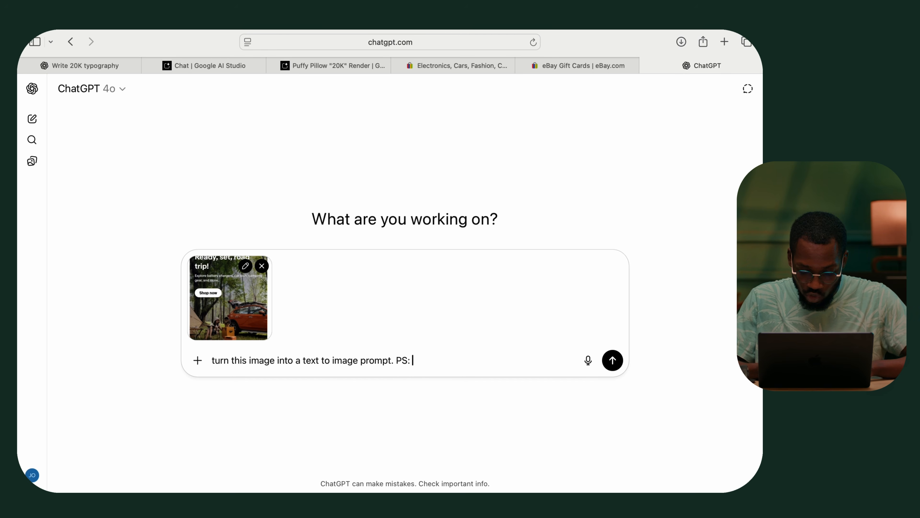
text(ignore the text, I need just the image.)
key(Return)
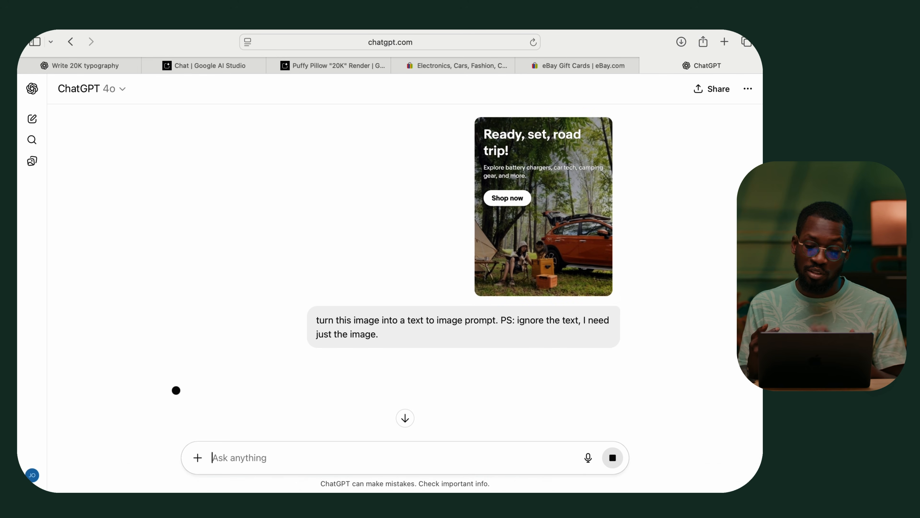
Generate an image from the returned camping scene prompt, view the result enlarged and close it.
scroll(361, 245, down, 5)
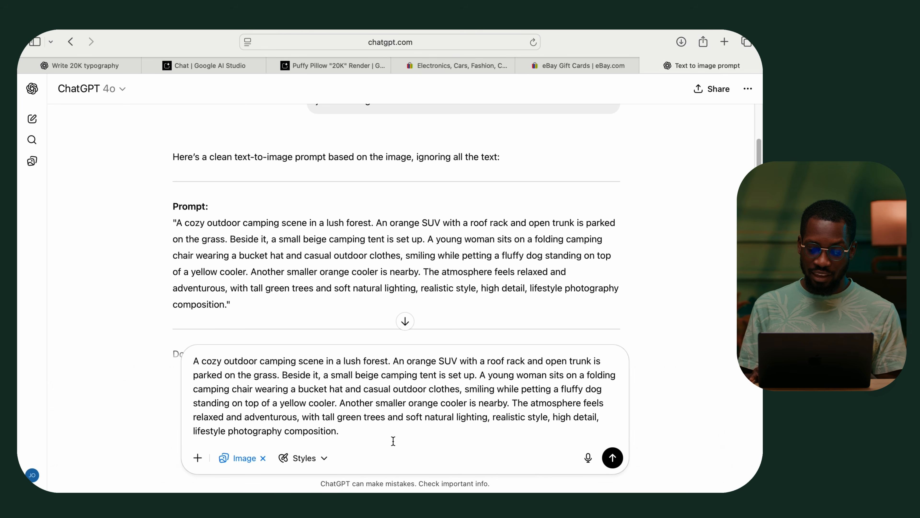
key(Return)
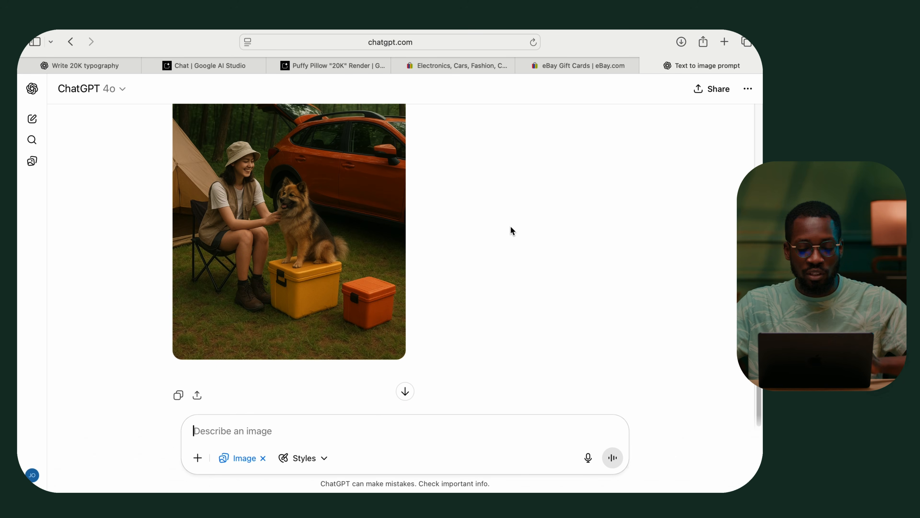
click(367, 199)
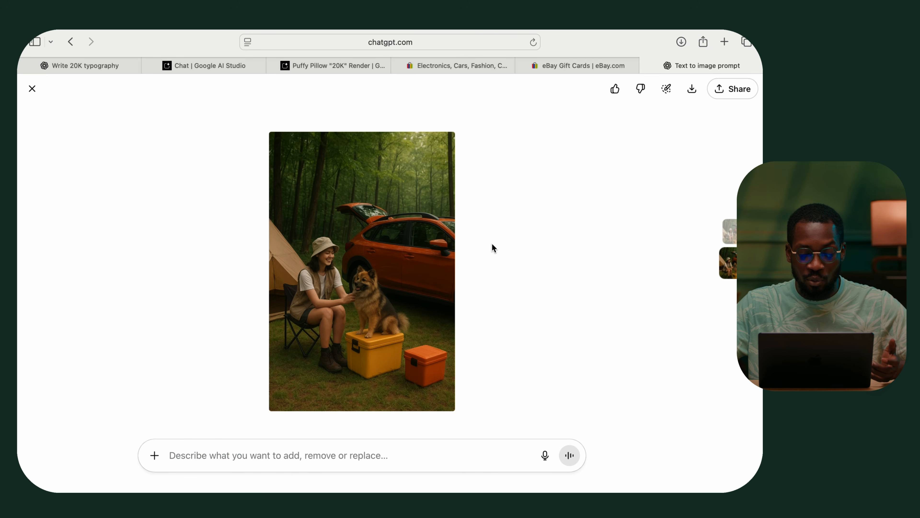
key(Escape)
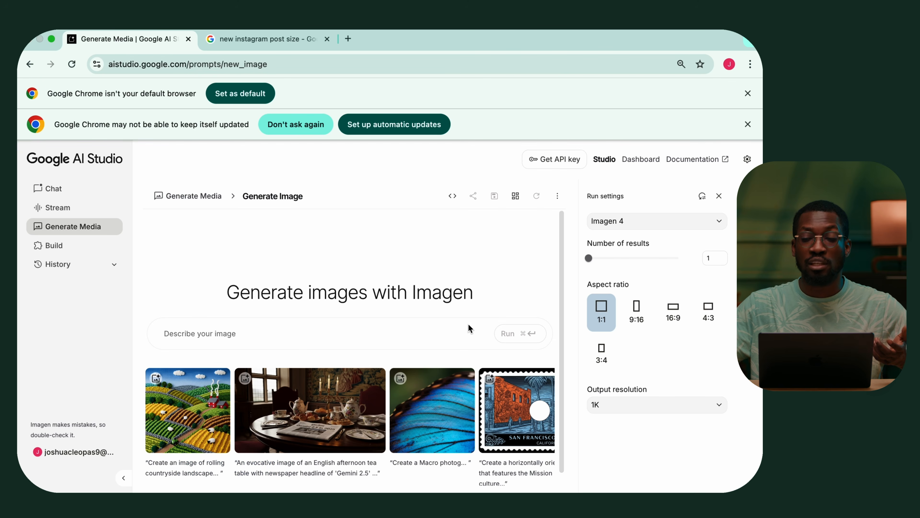
Switch to Google AI Studio's image generation and choose the Imagen 4 Ultra model with 2K output resolution.
click(652, 222)
click(634, 272)
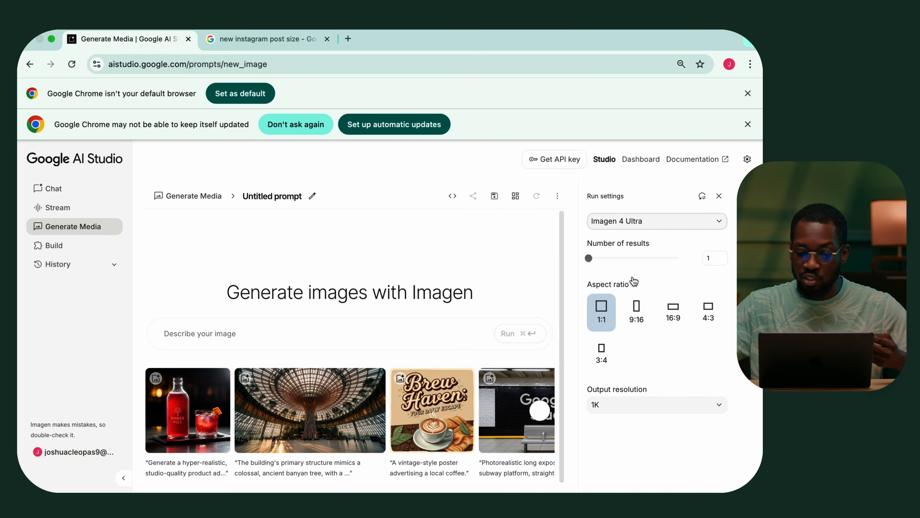
click(642, 399)
click(615, 439)
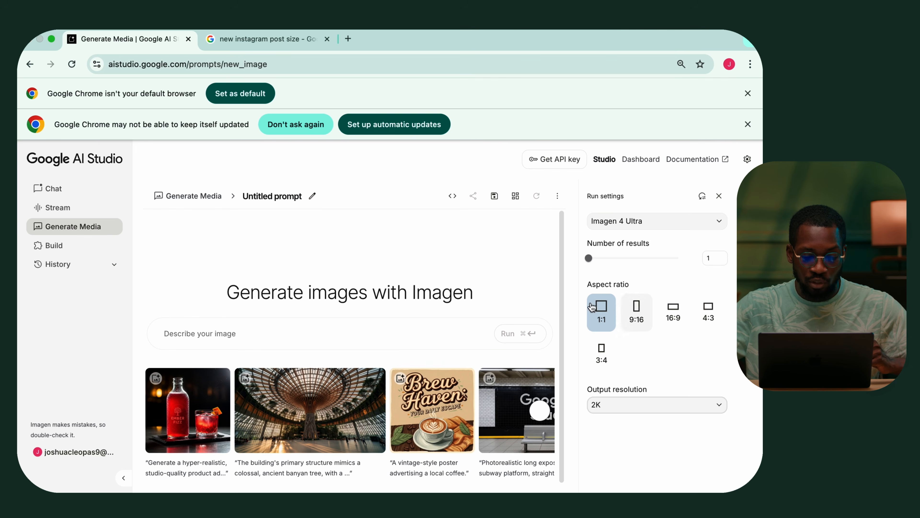
Generate an image with the full prompt beginning "A cozy outdoor camping scene in a lush forest".
click(385, 332)
text(A cozy outdoor camping scene in a lush forest. An orange SUV with a roof rack and open trunk is parked on the grass. Beside it, a small beige camping tent is set up. A young woman sits on a folding camping chair wearing a bucket hat and casual outdoor clothes, smiling while petting a fluffy dog standing on top of a yellow cooler. Another smaller orange cooler is nearby. The atmosphere feels relaxed and adventurous, with tall green trees and soft natural lighting, realistic style, high detail, lifestyle photography composition.)
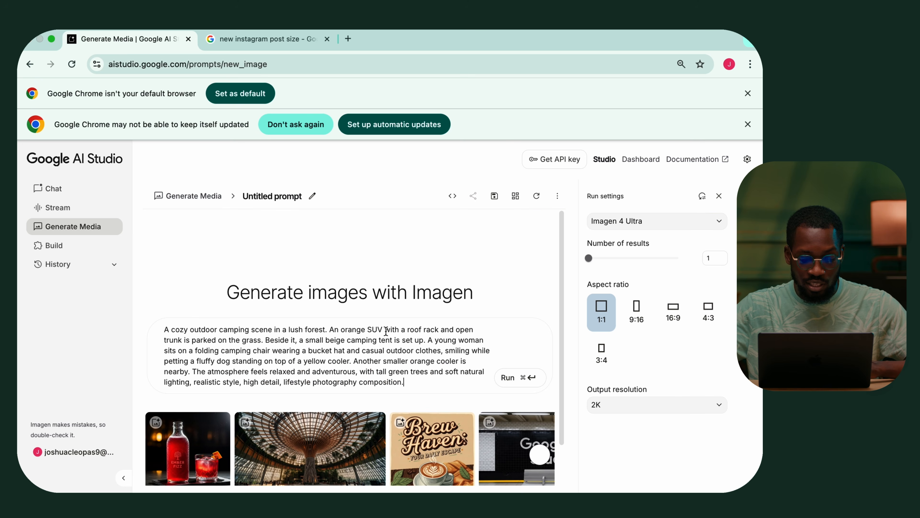
click(515, 383)
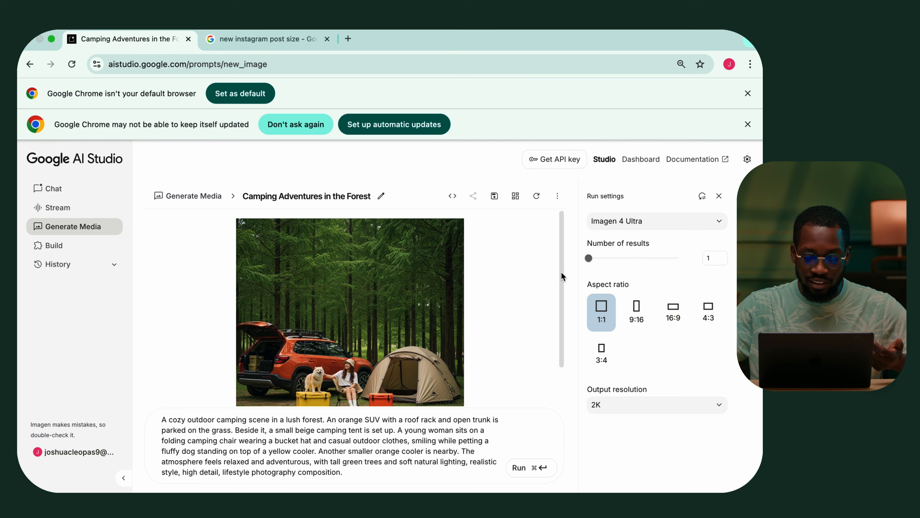
Examine the generated camping image at full size, checking the car, dog, woman and yellow cooler.
scroll(561, 277, down, 1)
click(387, 397)
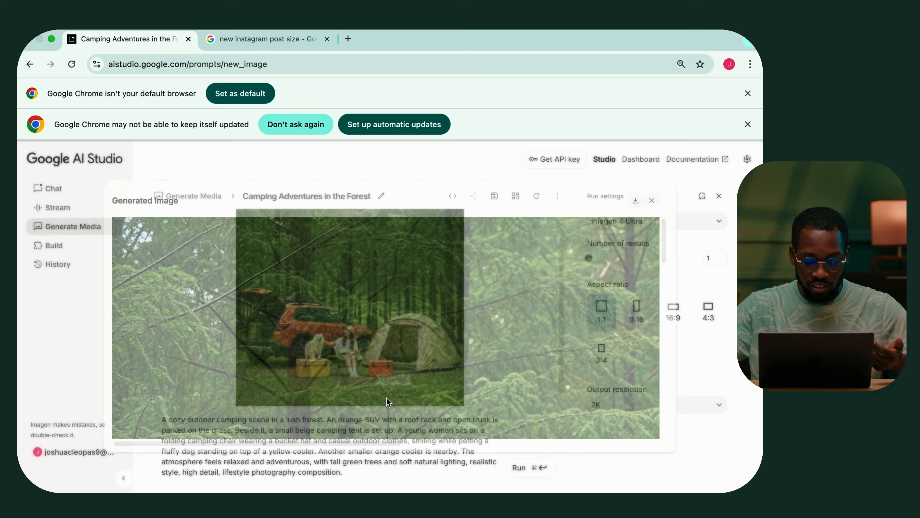
scroll(658, 258, down, 5)
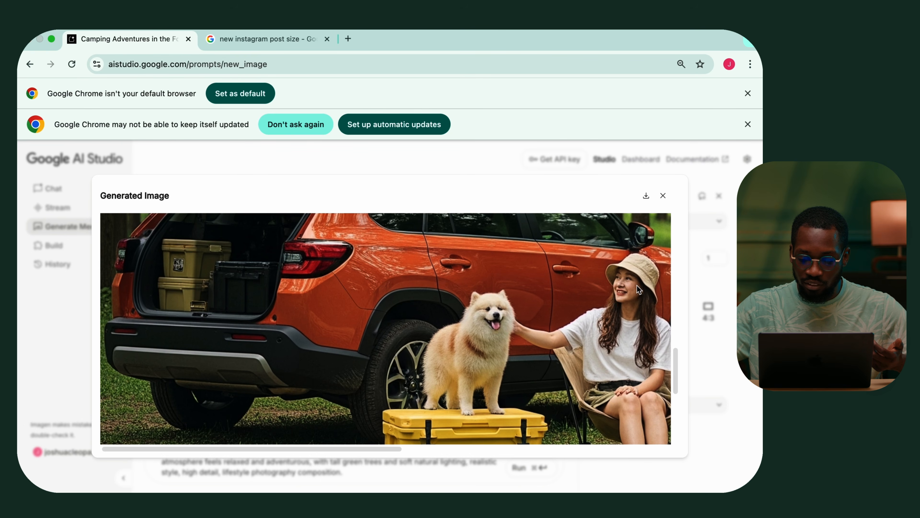
scroll(637, 285, down, 1)
scroll(575, 364, down, 5)
scroll(575, 364, up, 10)
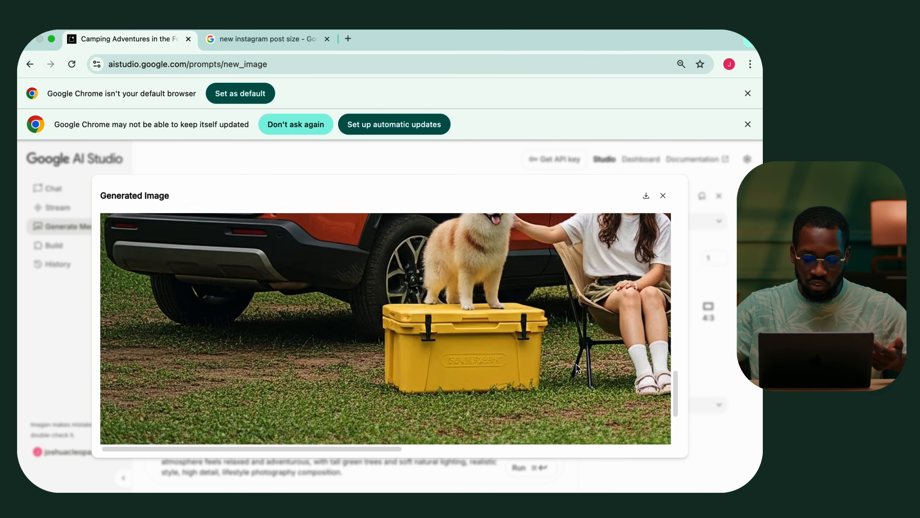
click(663, 196)
Download the generated camping image into the Documents folder under its suggested file name.
mouse_move(402, 394)
click(412, 398)
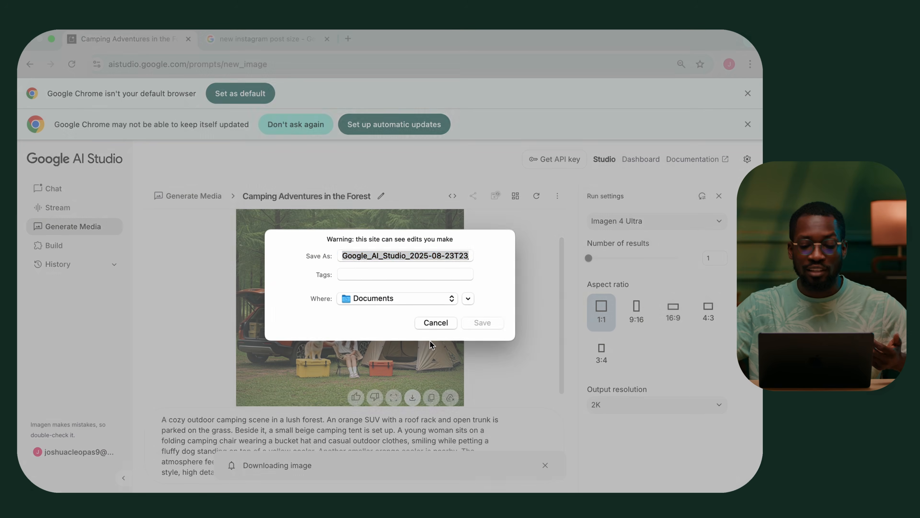
click(482, 321)
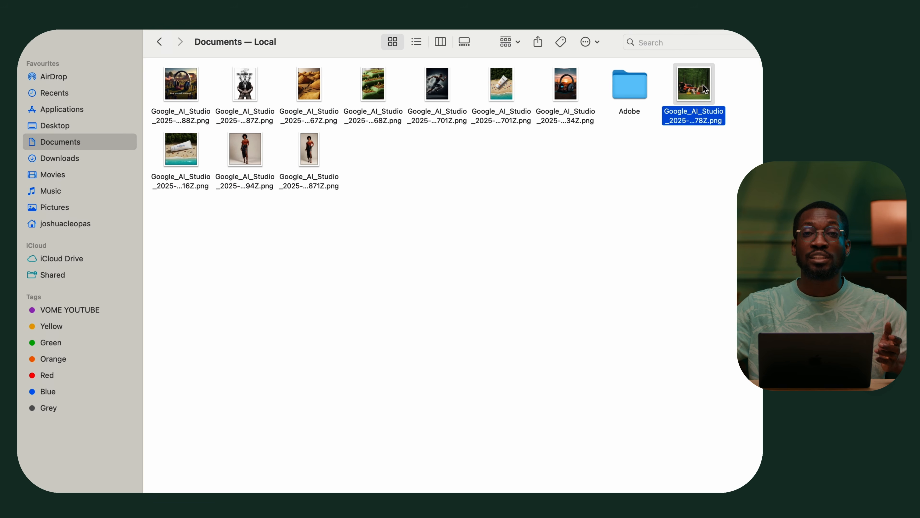
Place the downloaded camping image from Documents into Photoshop's Untitled-2 document, spanning the canvas width.
drag(703, 84, 365, 254)
key(super+Tab)
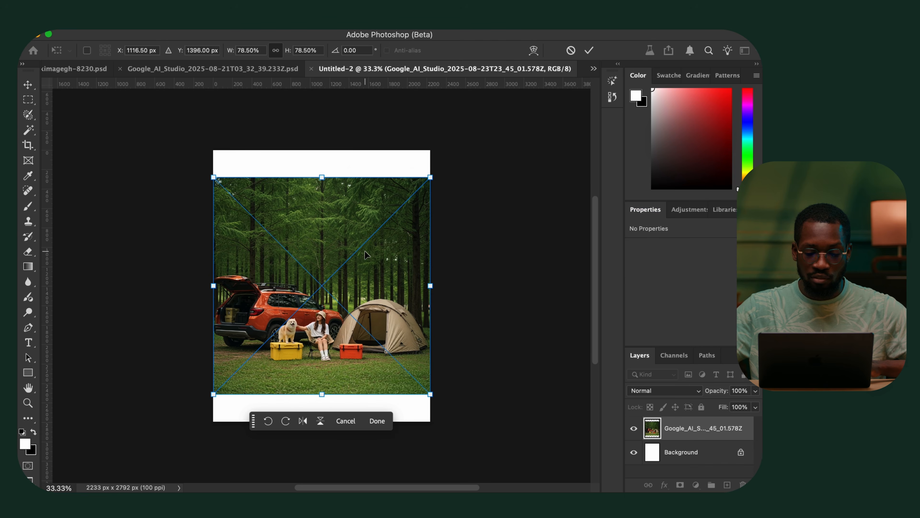
key(Return)
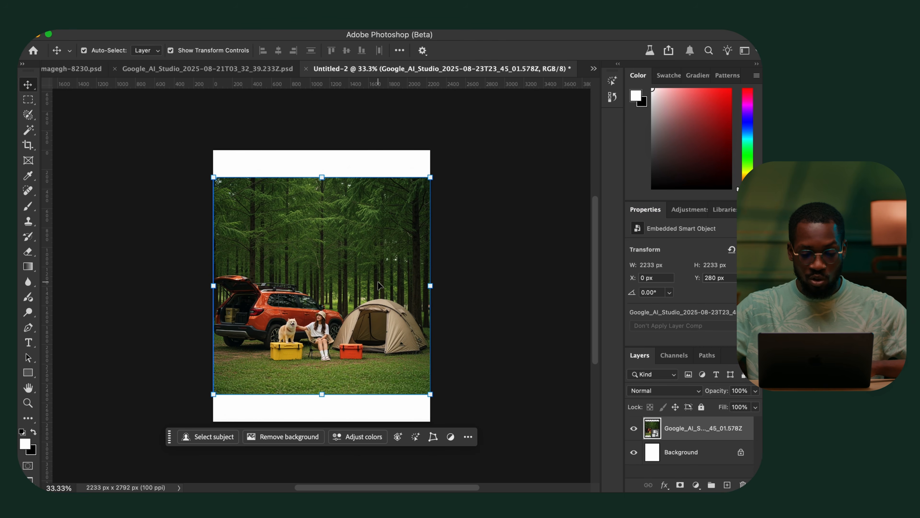
Select the blank strips above and below the camping photo with a slight overlap and fill them using Generative Fill without a prompt.
click(475, 288)
key(m)
drag(474, 370, 192, 438)
drag(200, 195, 524, 133)
click(229, 442)
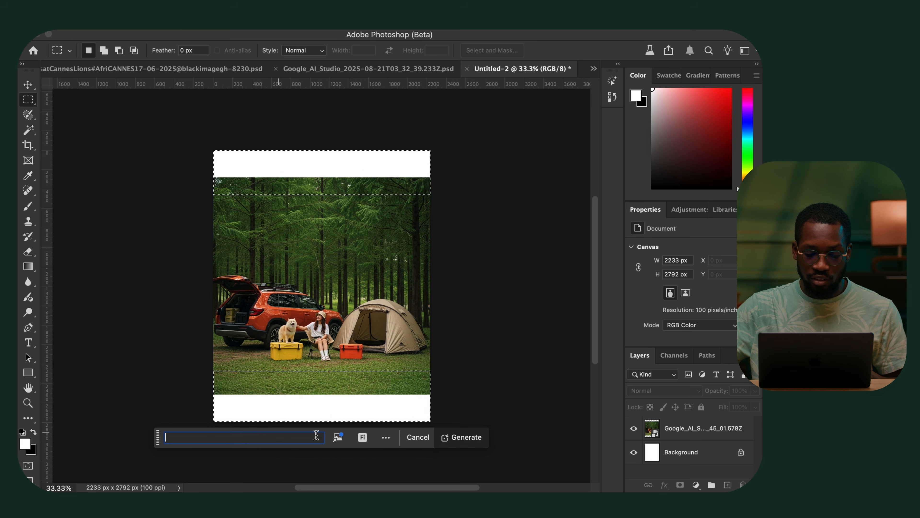
click(456, 439)
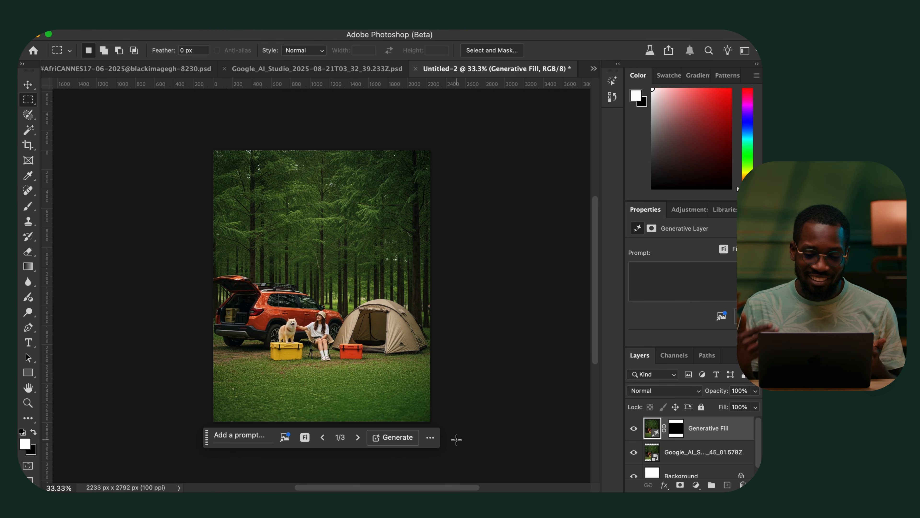
Merge the Generative Fill layer with the camping photo layer and deselect the result.
key(v)
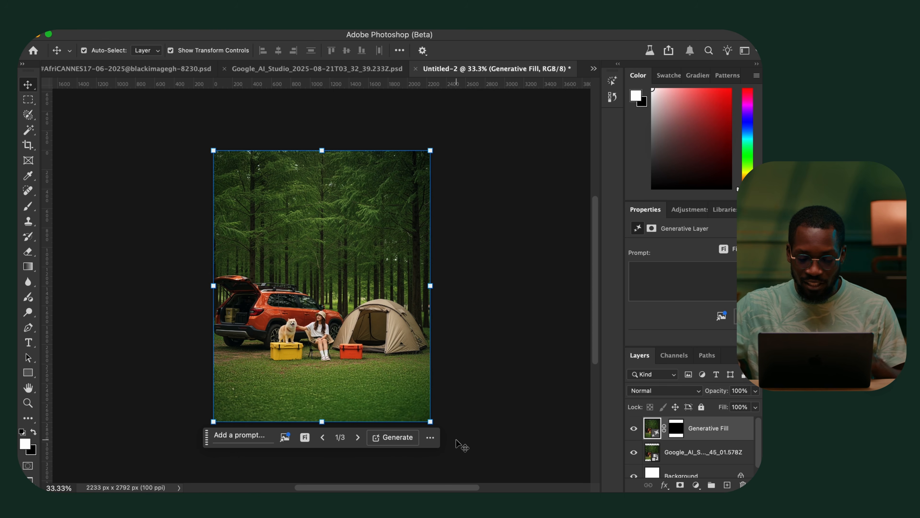
shift+click(685, 459)
key(super+e)
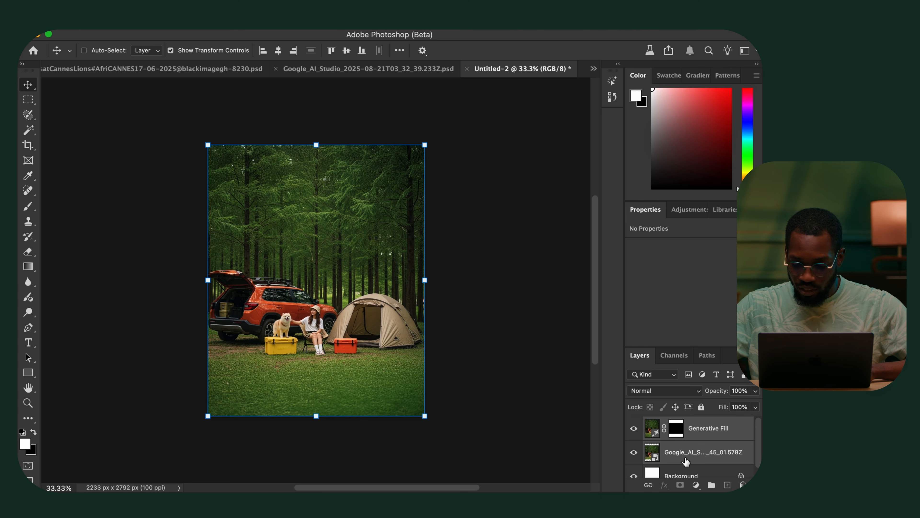
super+click(524, 347)
scroll(519, 340, left, 1)
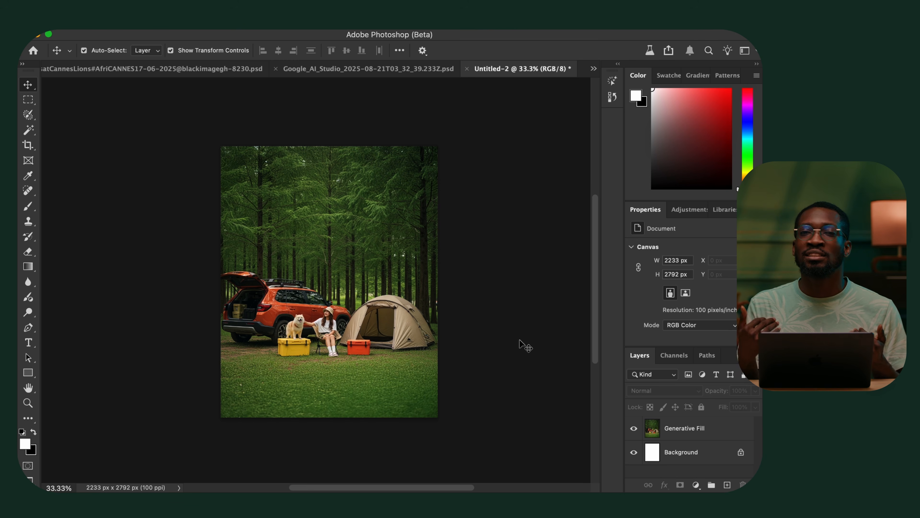
Paste the road trip ad screenshot as a reference layer above the camping photo and hide it.
key(super+v)
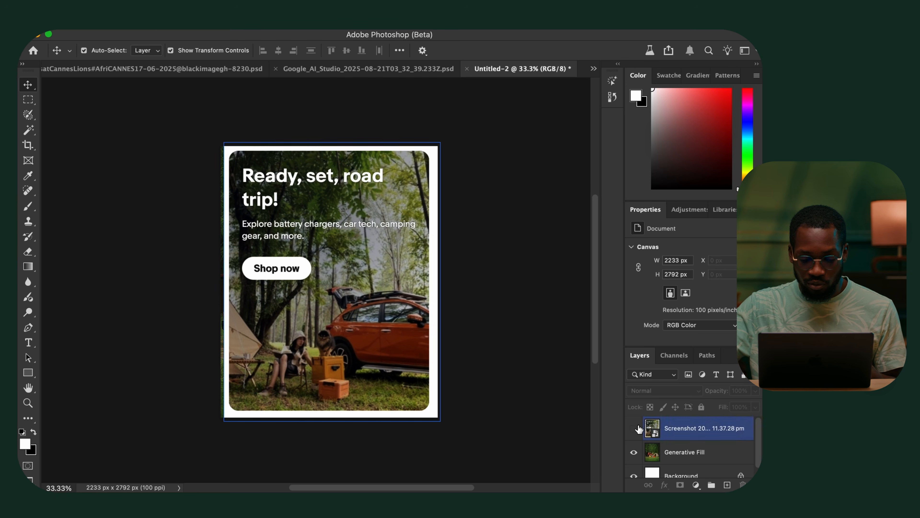
click(633, 428)
Scale the camping photo layer to 129.70%, keep its left edge flush with the canvas, and deselect it.
click(411, 363)
drag(438, 282, 554, 281)
drag(418, 312, 441, 304)
drag(553, 270, 502, 279)
mouse_move(431, 316)
mouse_down()
mouse_move(422, 328)
mouse_move(433, 329)
mouse_up()
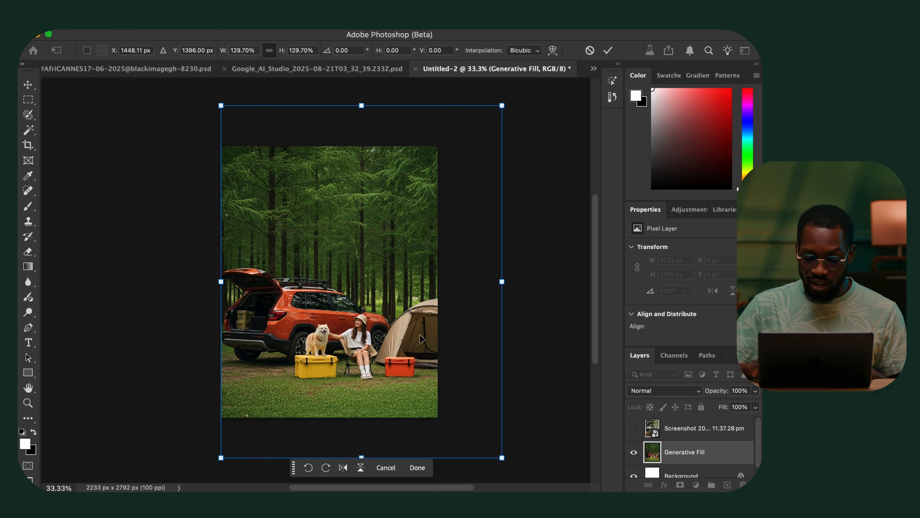
key(Return)
click(524, 313)
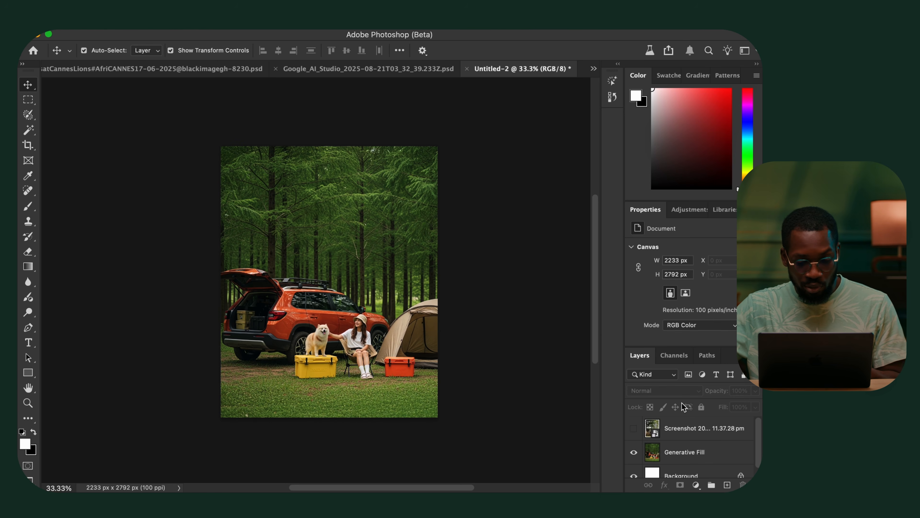
Draw a vertical linear black-to-transparent gradient from just above the canvas downward to darken the forest, then deselect it.
key(g)
click(205, 50)
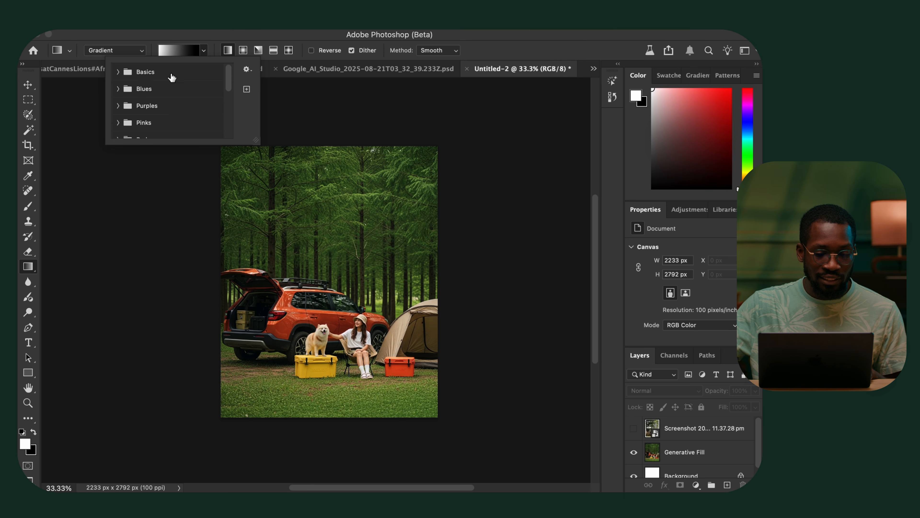
click(119, 71)
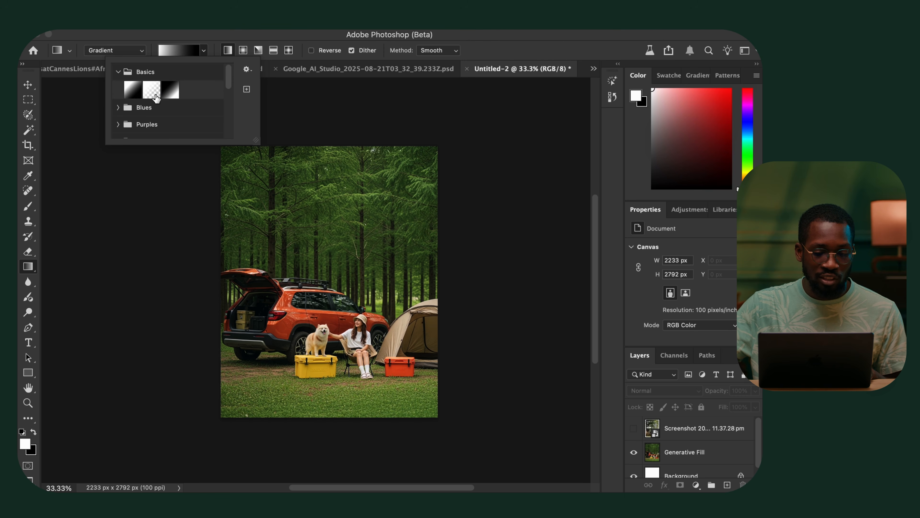
click(152, 93)
click(34, 432)
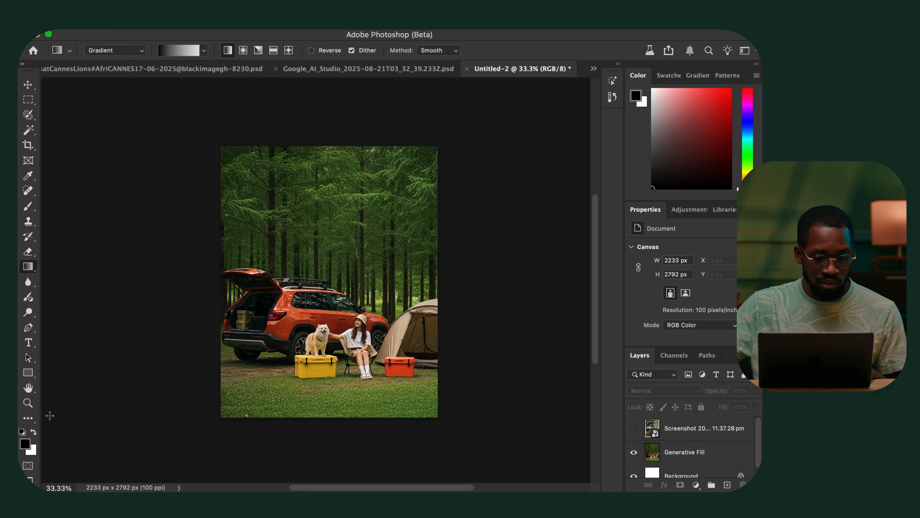
drag(333, 105, 332, 340)
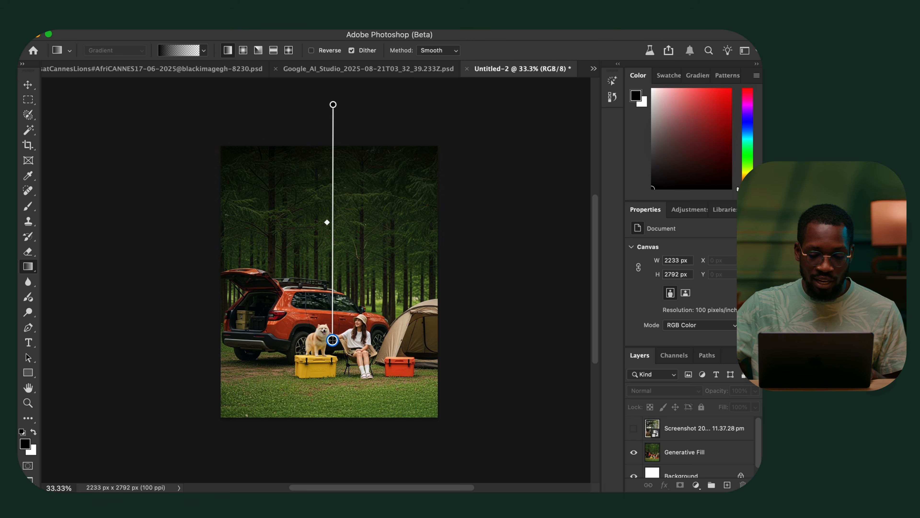
mouse_move(333, 104)
mouse_down()
mouse_move(334, 88)
mouse_move(332, 99)
mouse_up()
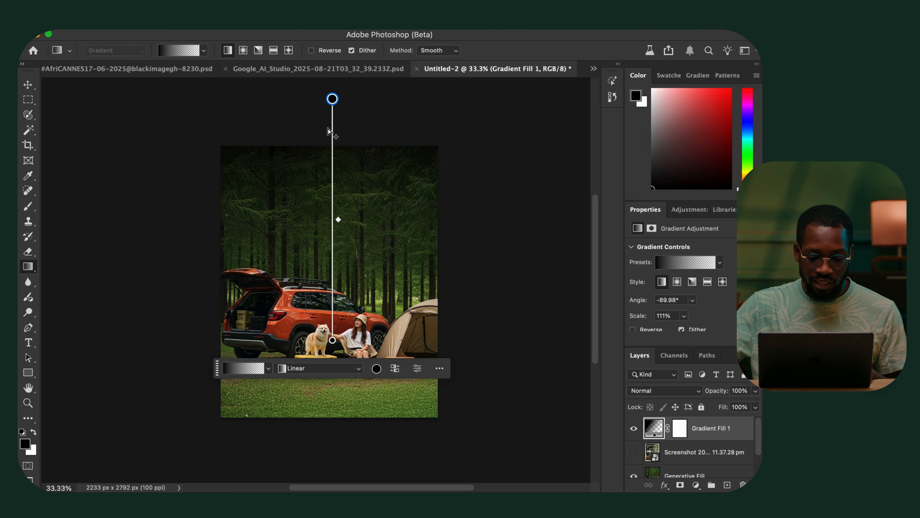
drag(332, 340, 330, 404)
key(v)
click(497, 288)
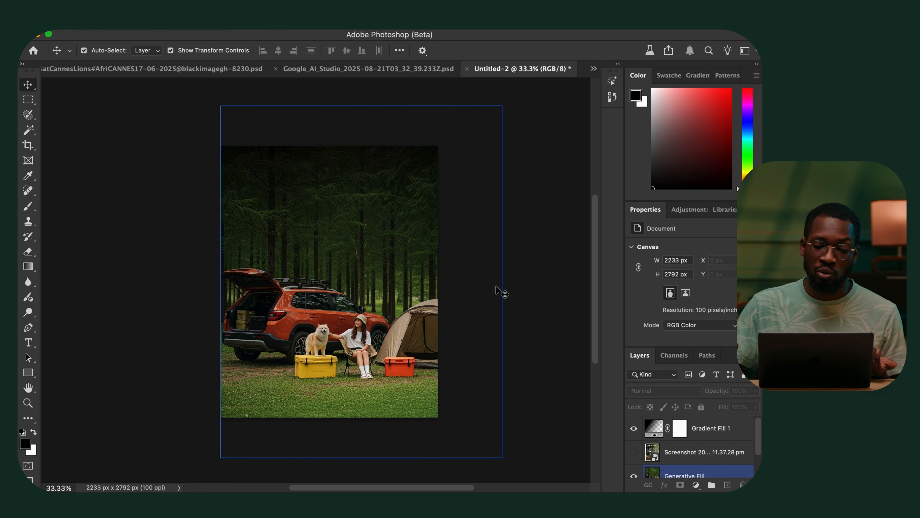
Compare the camping photo with and without the gradient fill, leaving the gradient shown.
click(631, 435)
click(633, 428)
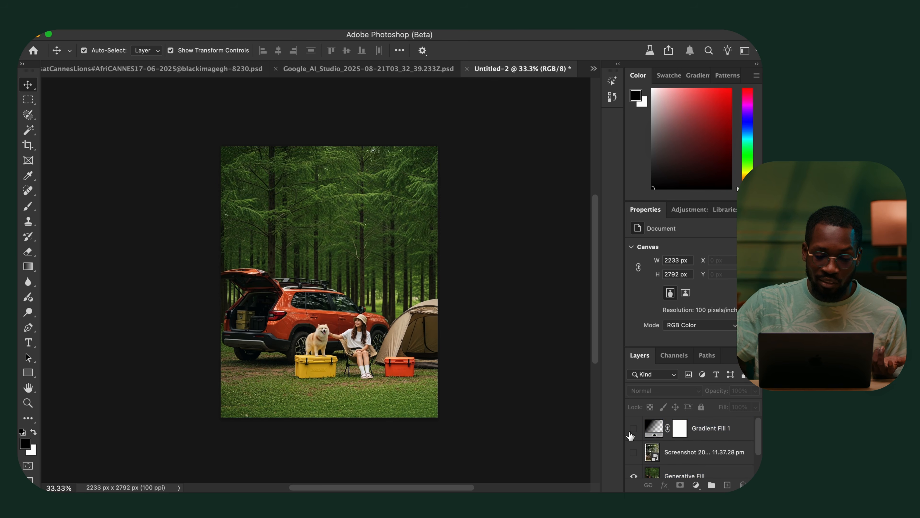
click(633, 429)
click(632, 431)
click(632, 431)
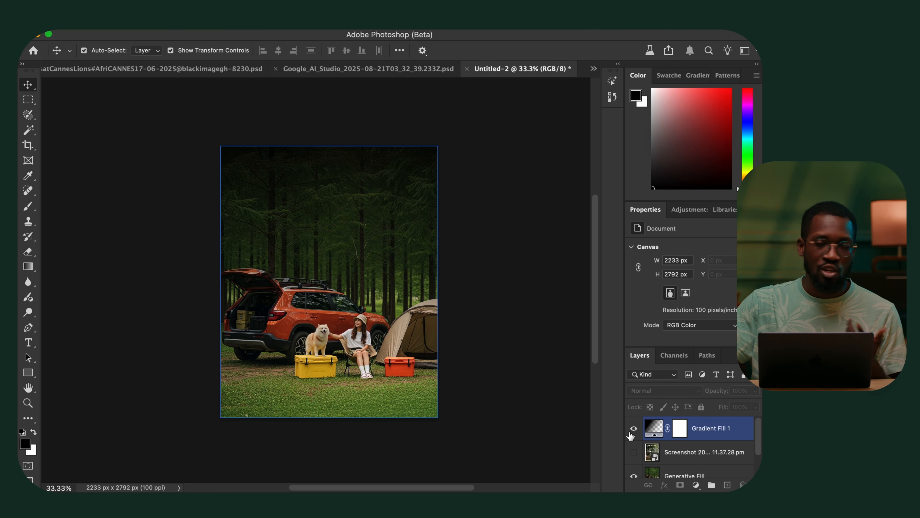
Move the reference screenshot layer above the gradient fill and show it briefly to check the ad's text layout.
drag(676, 455, 663, 427)
click(634, 428)
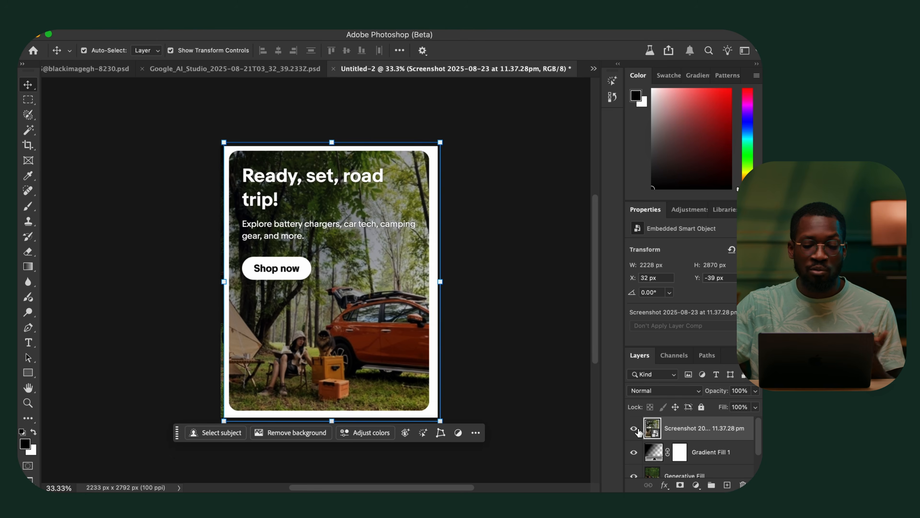
click(633, 429)
click(291, 224)
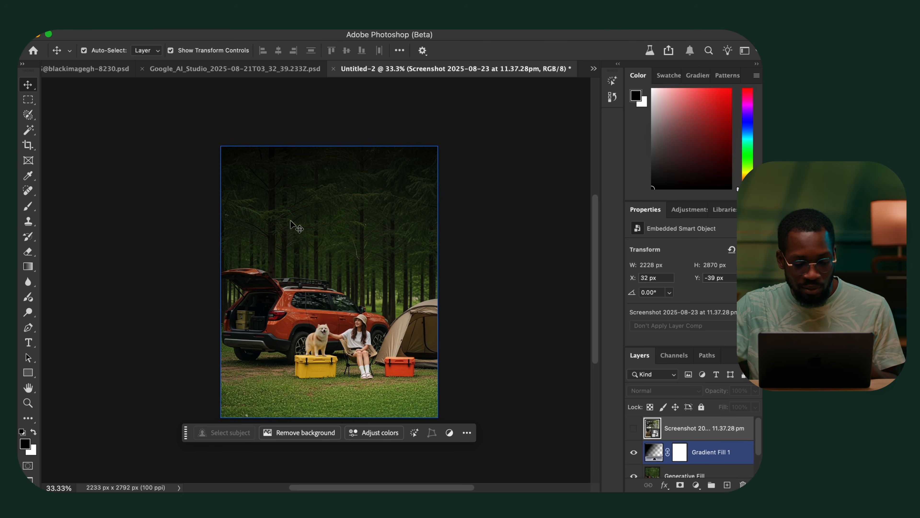
key(t)
click(263, 198)
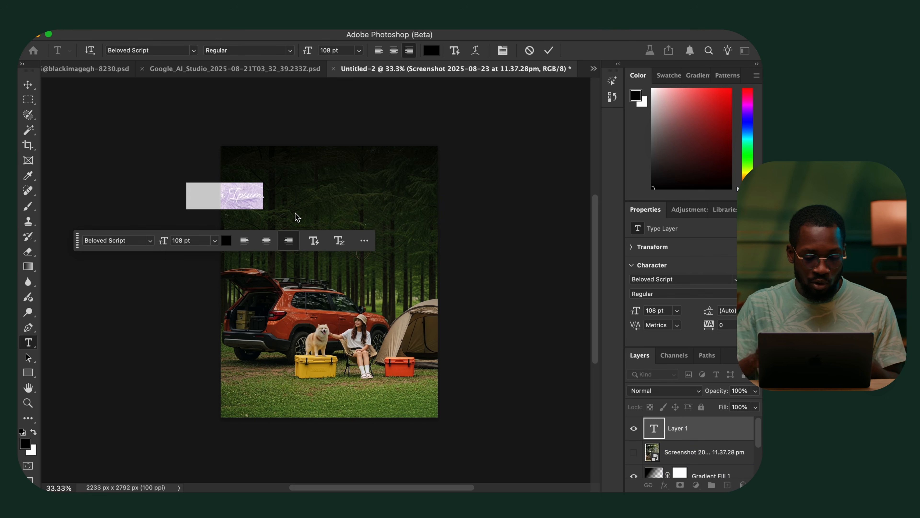
key(BackSpace)
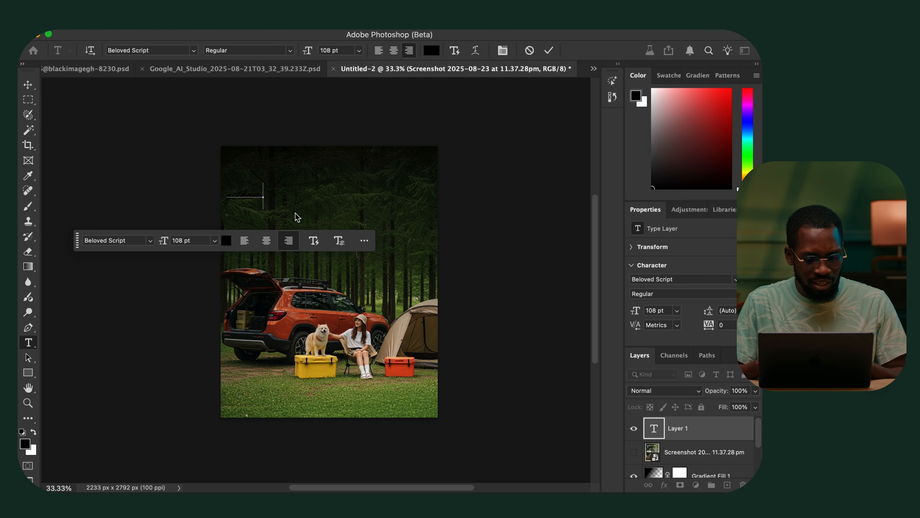
key(Escape)
Add the two-line heading "Ready, Set, road Trip!" in Gibson SemiBold over the dark upper part of the photo.
click(255, 197)
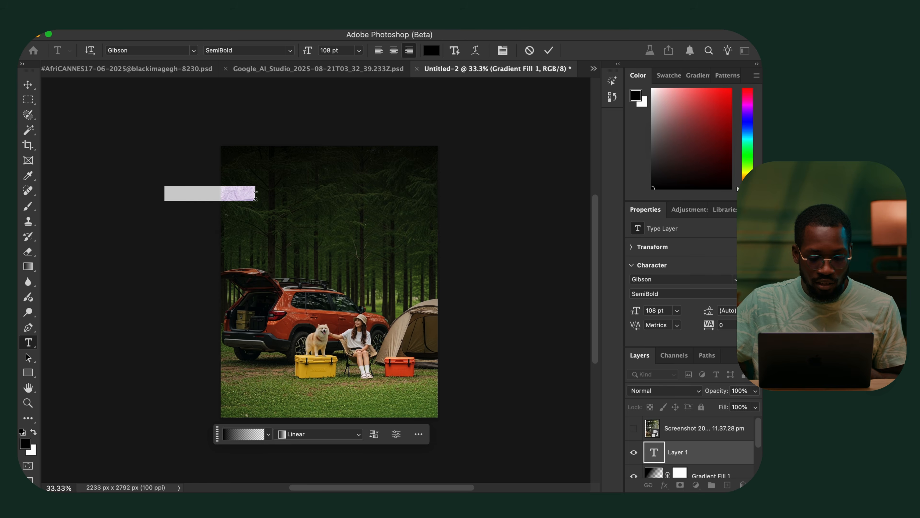
text(Ready,)
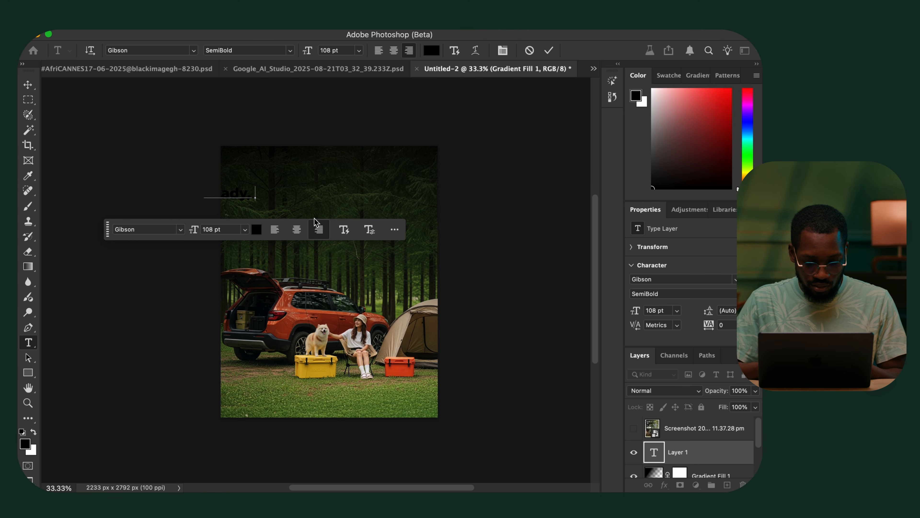
text( set, road)
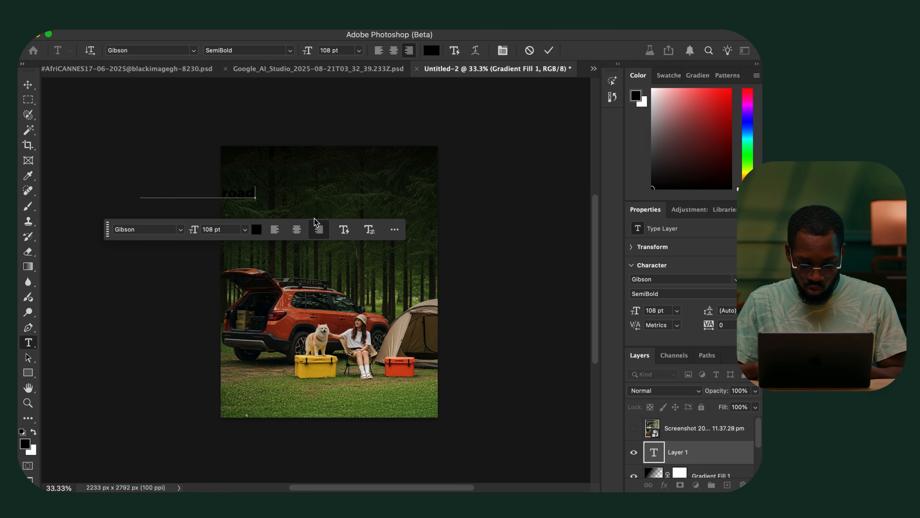
text(Trip!)
Left-align all of the heading text and set its color to white.
key(super+a)
click(378, 50)
click(431, 50)
drag(313, 179, 212, 129)
click(506, 172)
Enlarge the heading text to 141 pt and commit it.
key(super+shift+period)
key(super+shift+period)
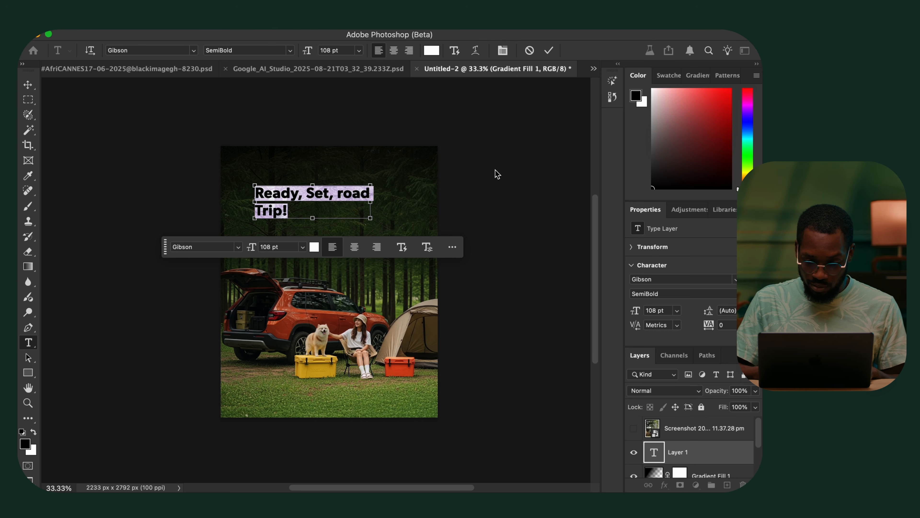
key(super+shift+period)
key(super+shift+period)
key(super+shift+period)
key(super+shift+period)
key(super+shift+period)
key(super+shift+period)
key(super+shift+period)
key(super+shift+period)
key(super+shift+period)
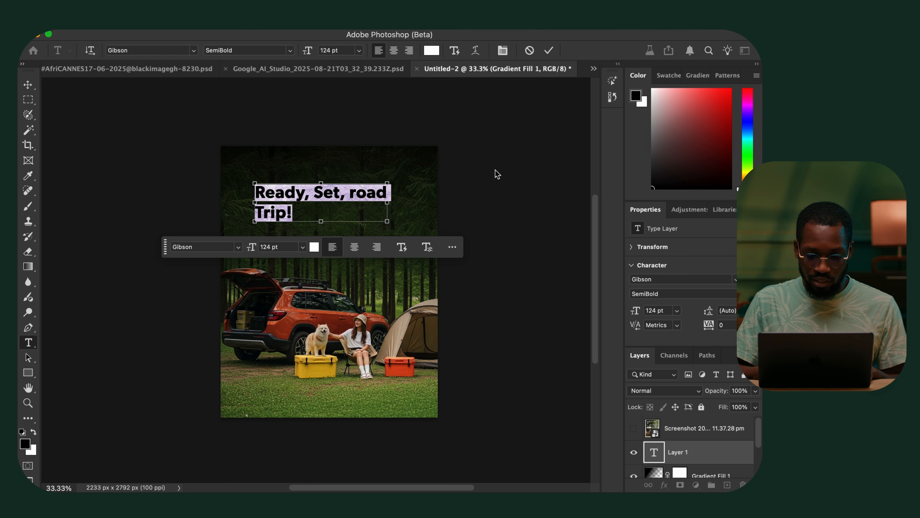
key(super+shift+period)
key(super+shift+period)
key(super+shift+period)
key(super+shift+period)
key(super+shift+period)
key(super+shift+period)
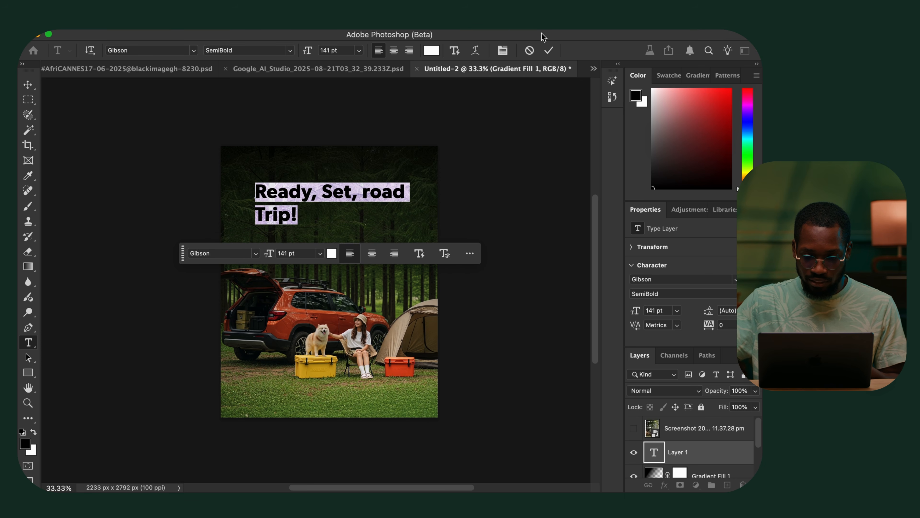
click(548, 49)
Add the white Gibson Regular text "Explore battery chargers, car tech, camping gear, and more." below the heading, and select the button label's text.
text(Explore)
text(battery chargers, car tech, camping gear, and more.)
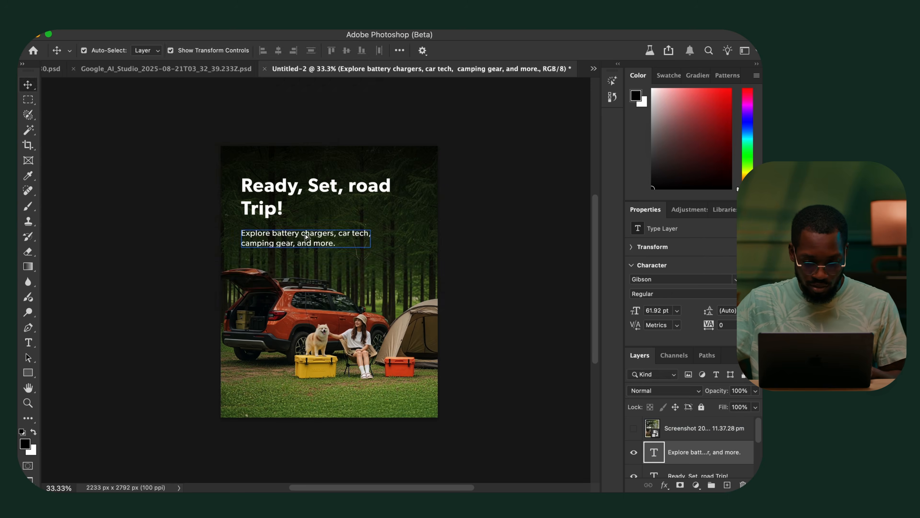
key(Escape)
key(v)
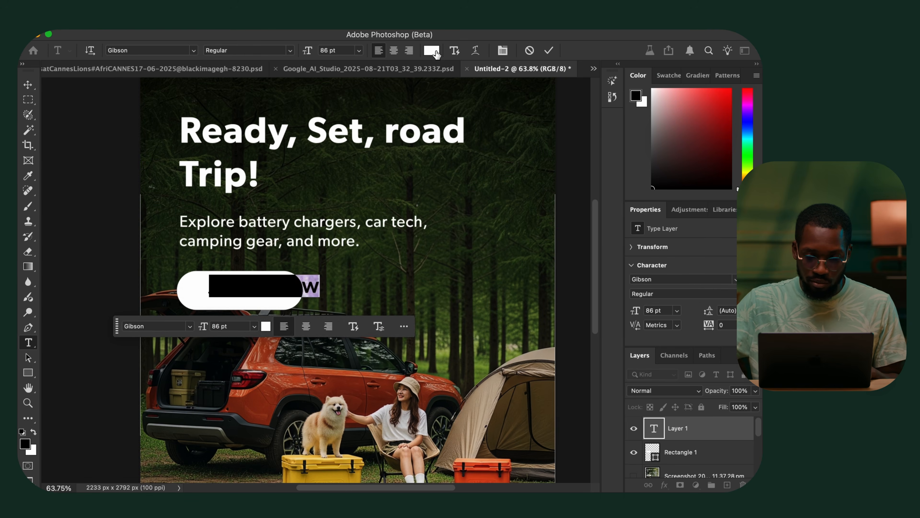
key(super+a)
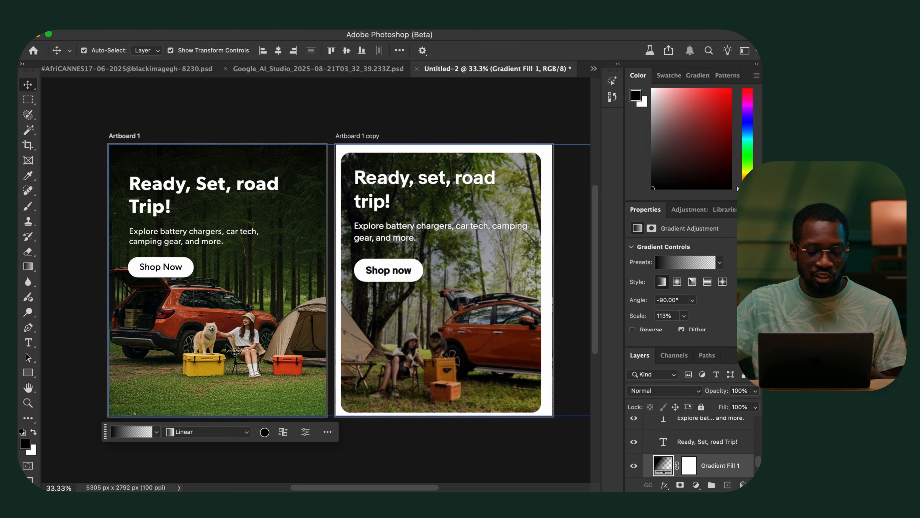
Inspect the recreated poster's car, camper, dog and tent up close and compare it with the reference ad beside it.
scroll(262, 318, down, 3)
key(super+plus)
key(super+plus)
key(super+plus)
key(super+plus)
key(super+plus)
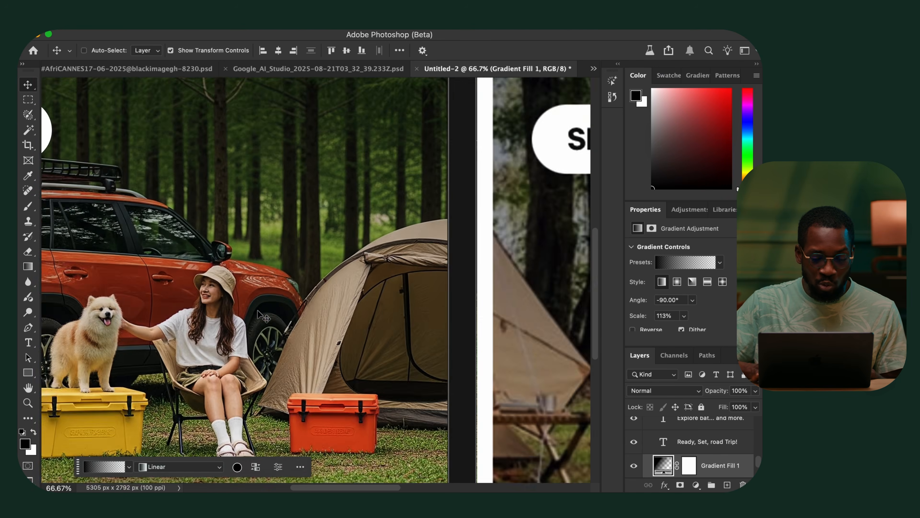
drag(259, 313, 415, 159)
mouse_move(320, 210)
mouse_down()
mouse_move(447, 211)
mouse_move(488, 130)
mouse_up()
drag(336, 167, 473, 247)
drag(439, 307, 424, 289)
key(super+minus)
key(super+minus)
key(super+minus)
key(super+minus)
key(super+minus)
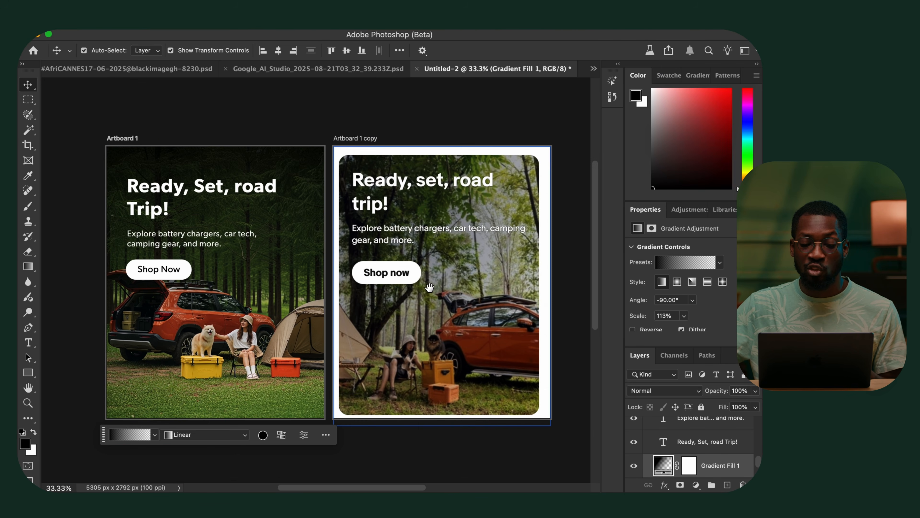
click(509, 120)
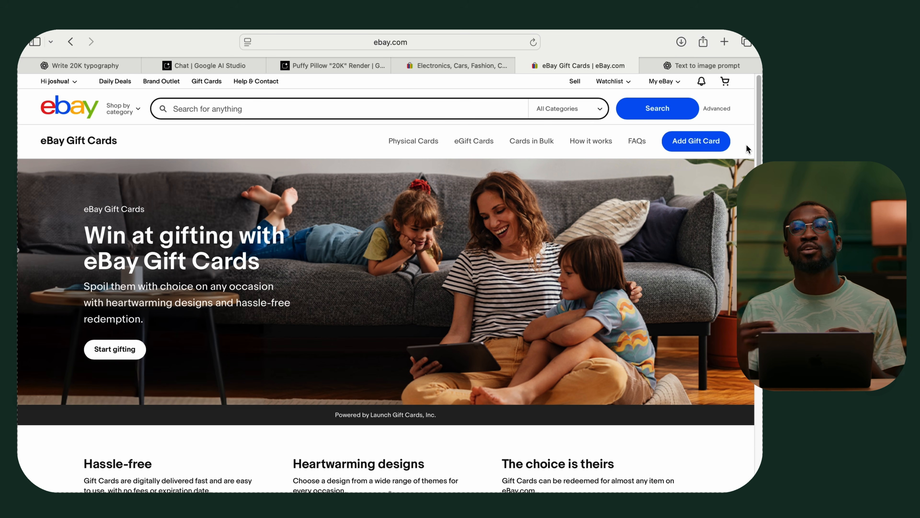
Capture the eBay Gift Cards hero banner as a screenshot and attach it to the existing ChatGPT "Text to image prompt" conversation.
key(super+shift+4)
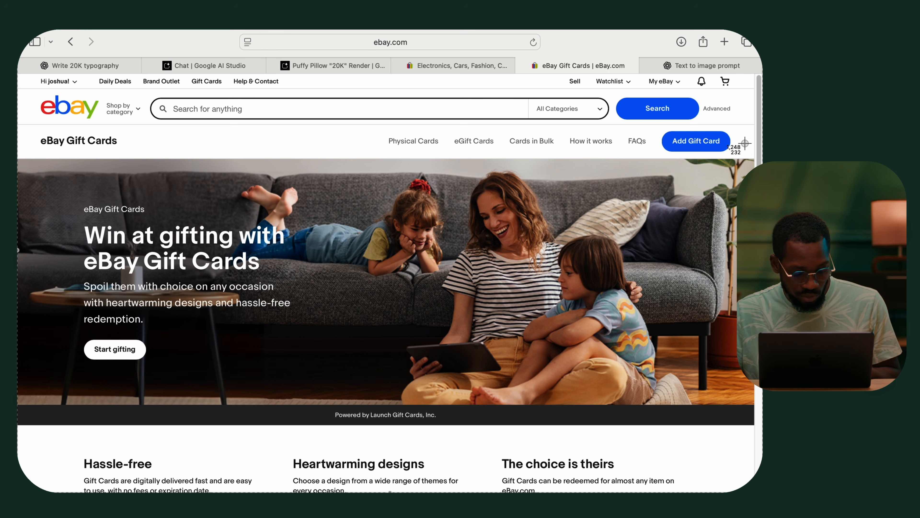
drag(753, 158, 17, 404)
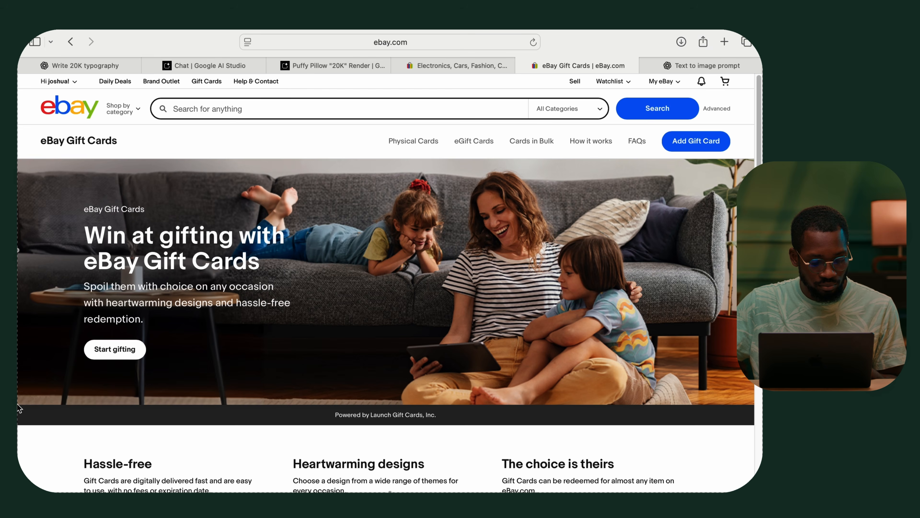
click(703, 65)
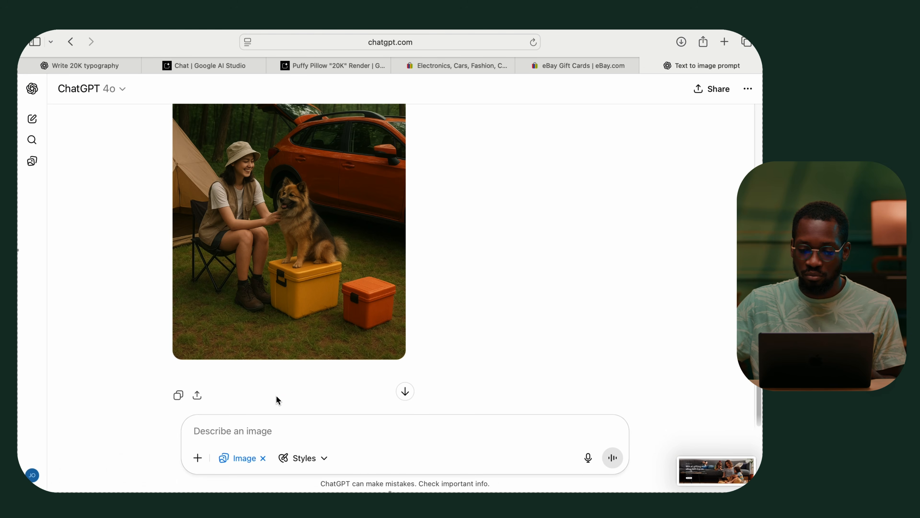
click(198, 457)
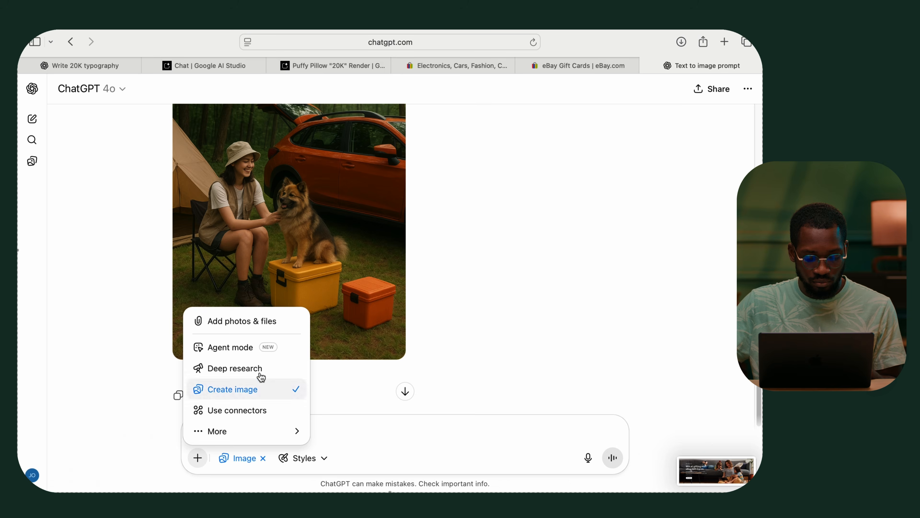
click(239, 321)
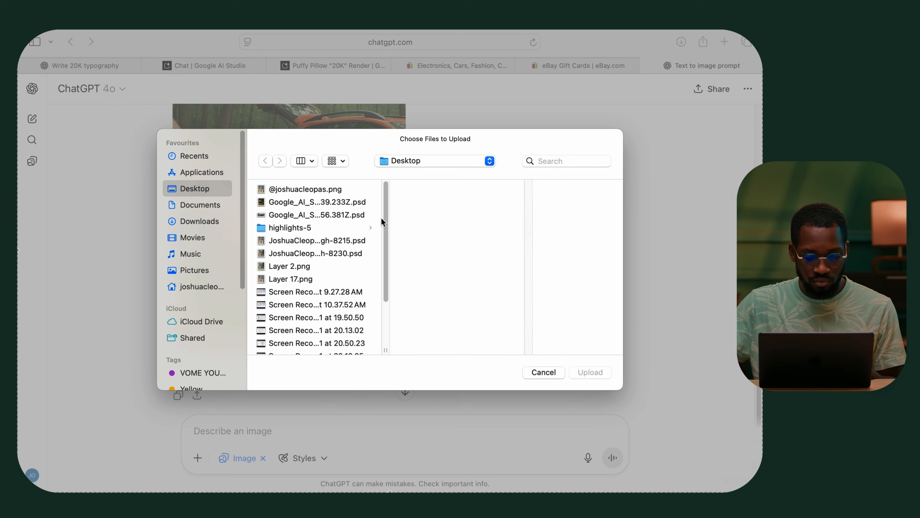
drag(385, 226, 377, 333)
key(space)
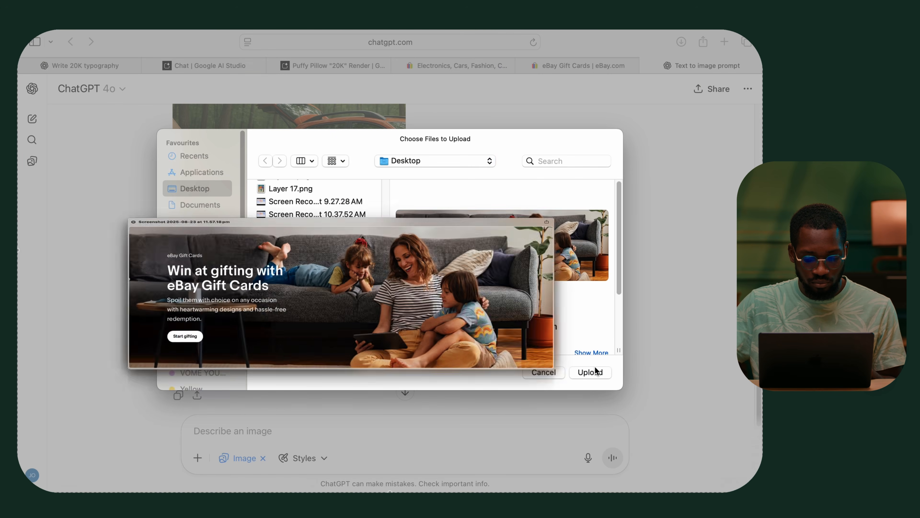
click(591, 372)
Turn off image mode and send the earlier request "turn this image into a text to image prompt. PS: ignore the text, I need just the image.".
scroll(496, 268, down, 2)
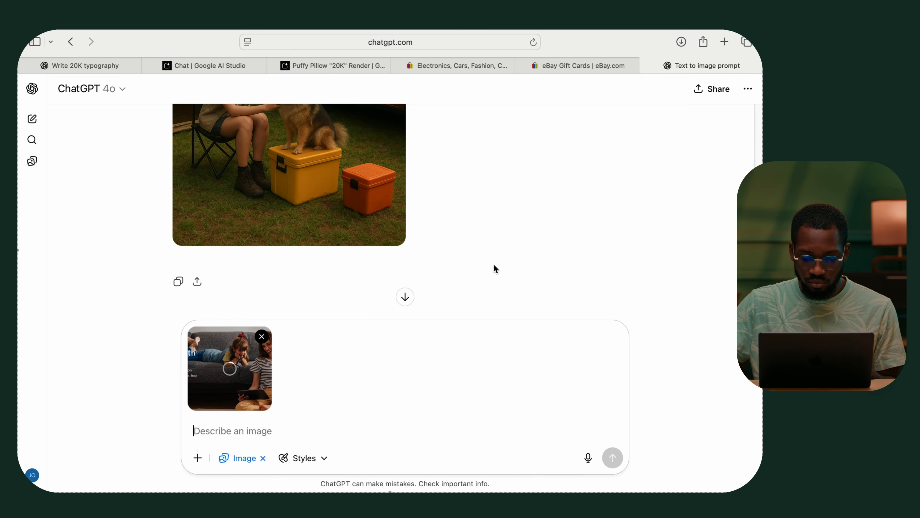
scroll(495, 269, up, 10)
scroll(494, 268, down, 5)
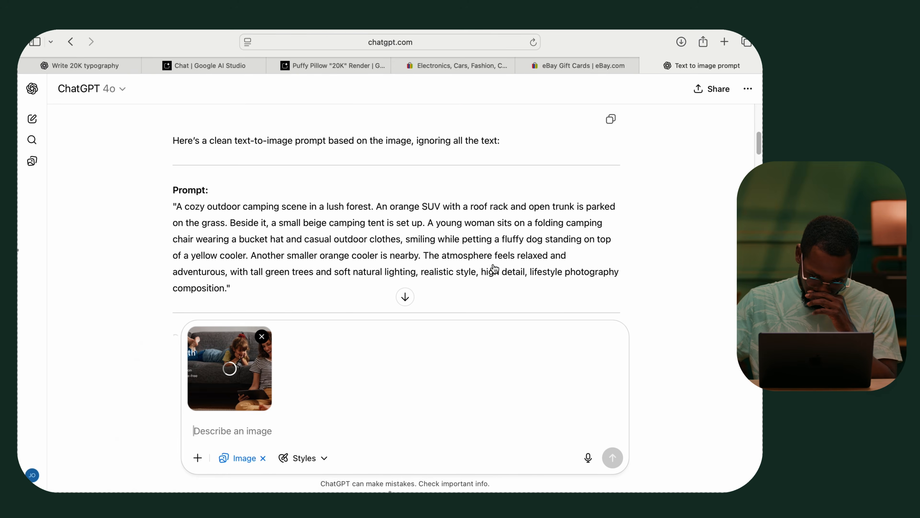
scroll(454, 206, up, 5)
scroll(406, 235, down, 2)
drag(397, 228, 314, 206)
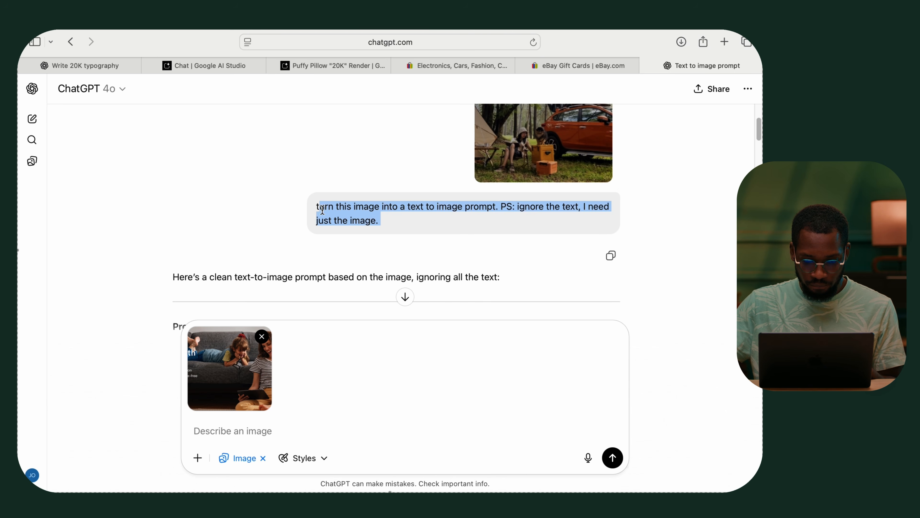
click(264, 459)
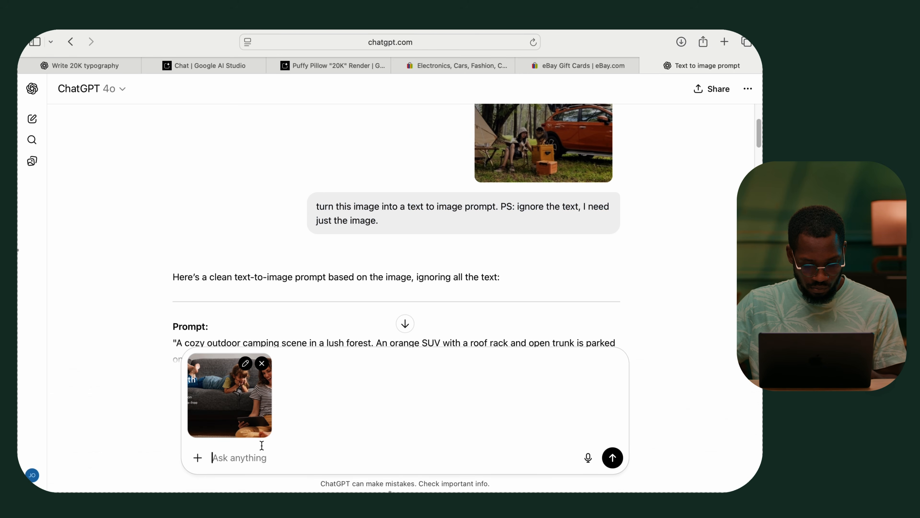
key(cmd+v)
key(Return)
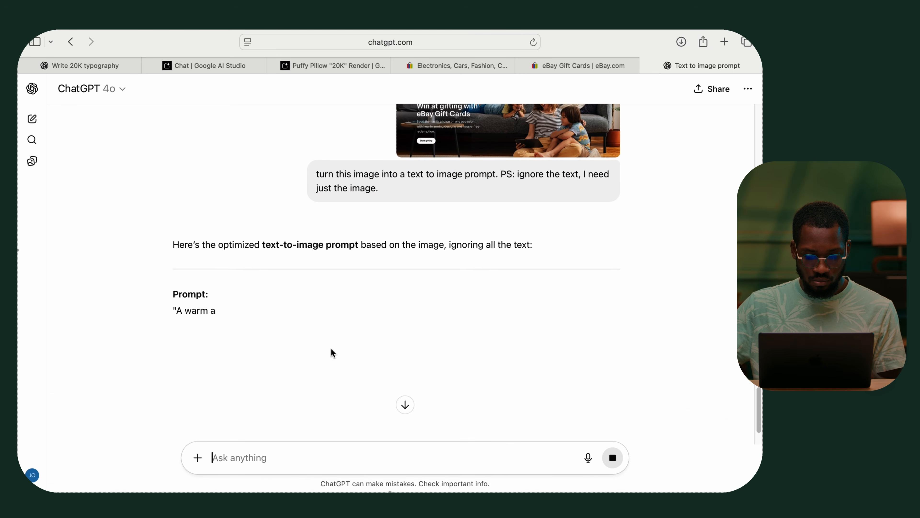
Copy the living room prompt from the ChatGPT reply and run it in Google AI Studio with Imagen 4 Ultra at 16:9.
scroll(331, 353, down, 2)
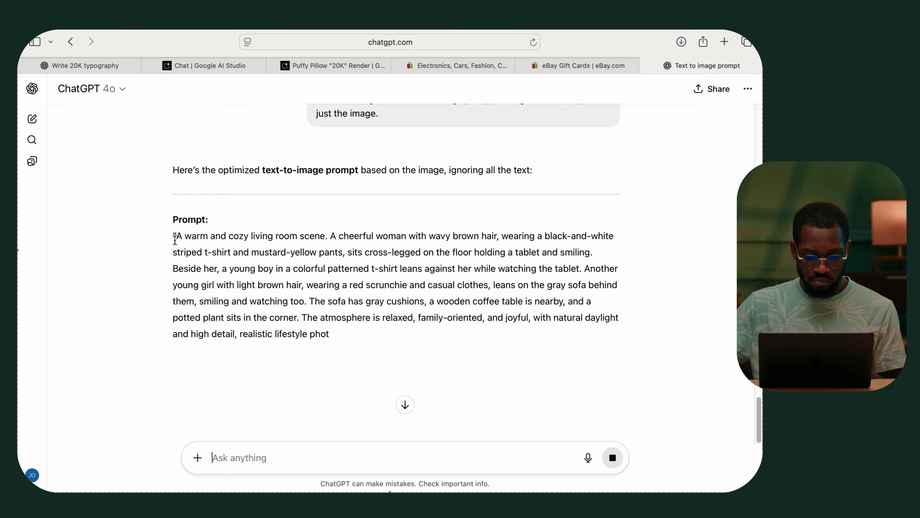
drag(176, 236, 420, 333)
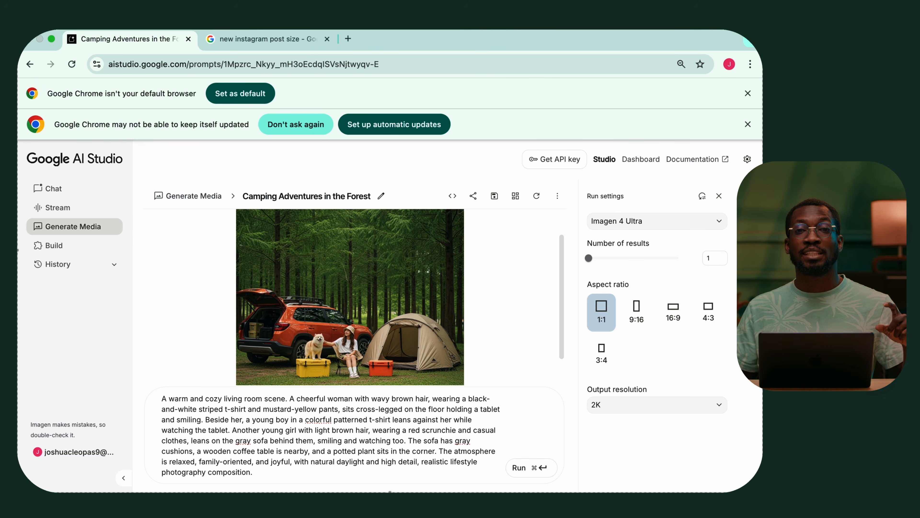
click(671, 311)
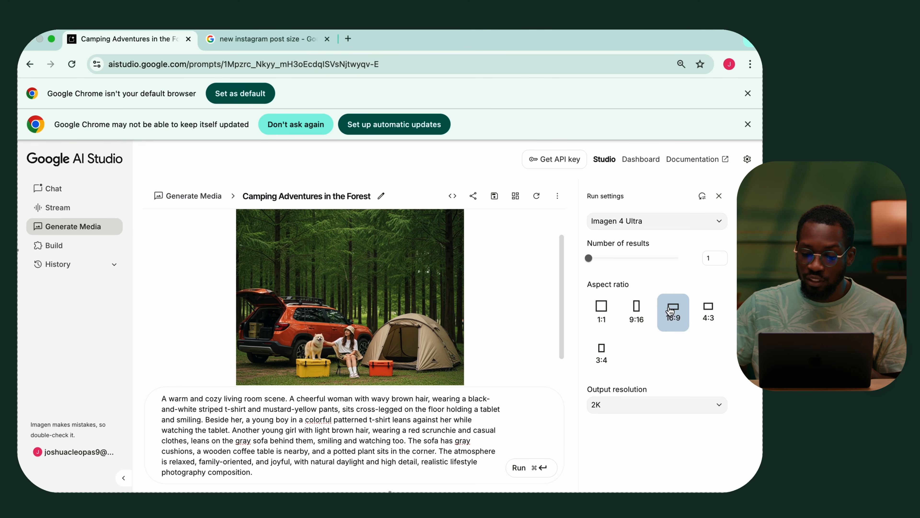
click(544, 470)
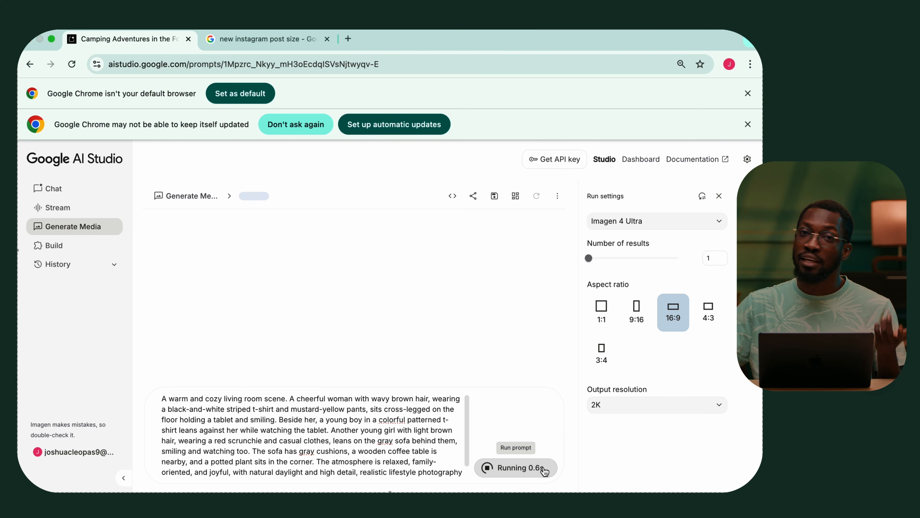
Open the generated family image at full size, check the woman and boy with the tablet, and download it.
click(461, 373)
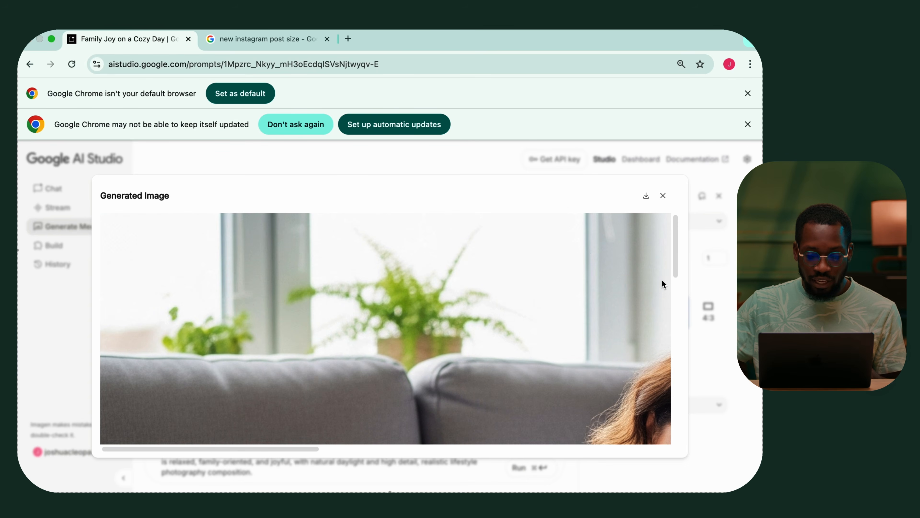
drag(671, 261, 674, 326)
drag(317, 448, 418, 451)
drag(674, 307, 670, 342)
click(646, 196)
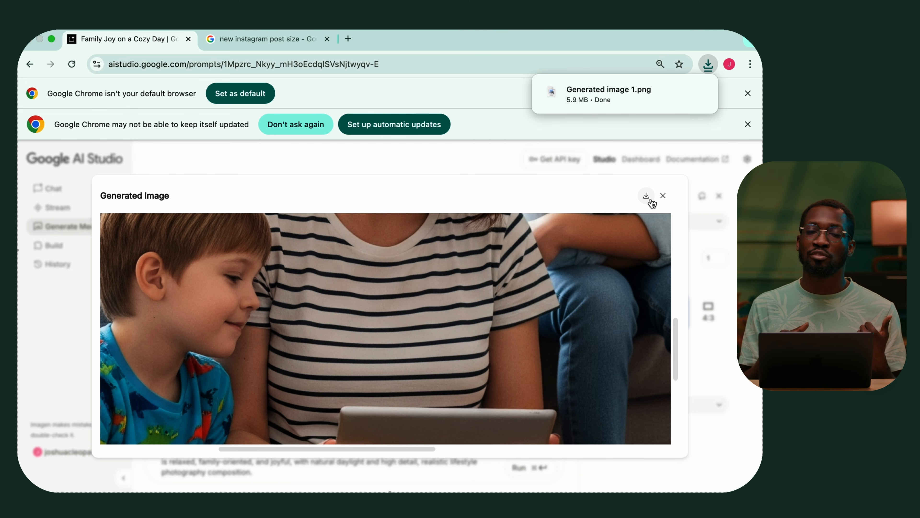
Switch to Photoshop and bring the downloaded family image into the banner document beneath the gift cards screenshot.
key(ctrl+Up)
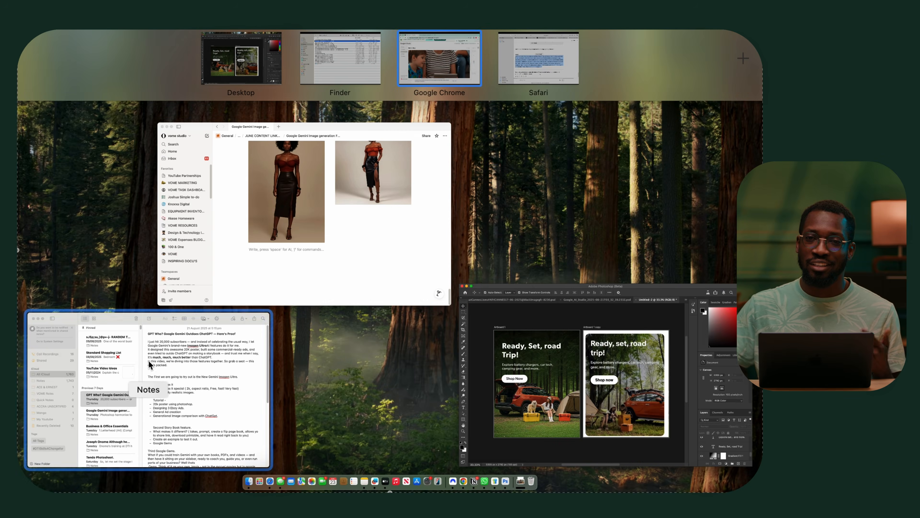
click(350, 270)
drag(634, 167, 380, 293)
key(super+Tab)
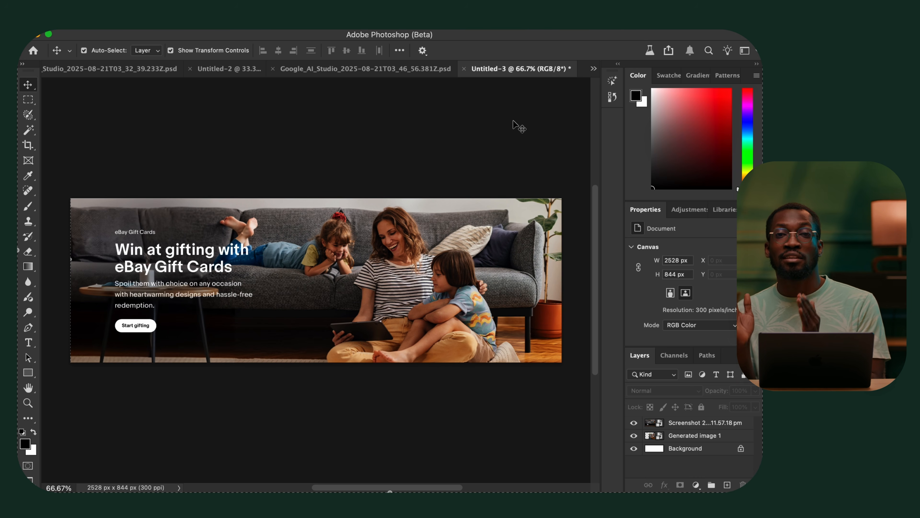
Hide the reference screenshot layer and move the generated family image flush with the banner's left edge.
click(633, 422)
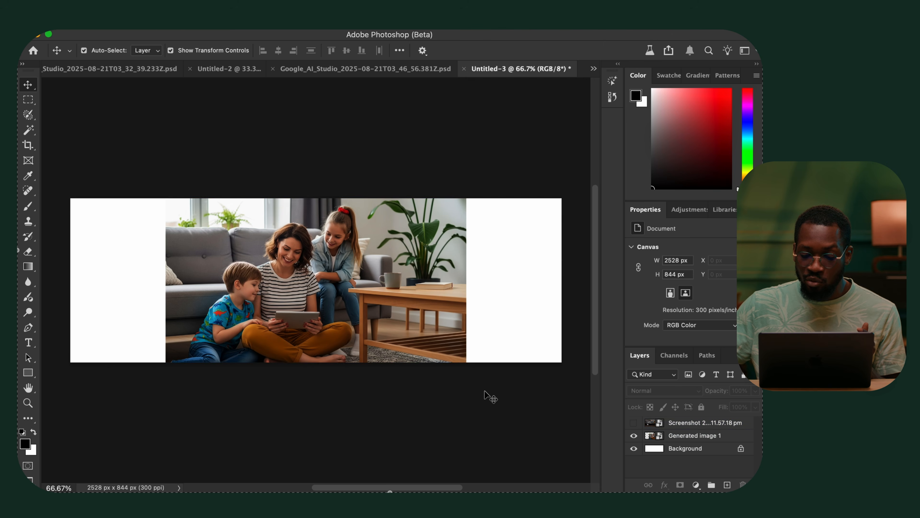
click(420, 347)
drag(426, 340, 331, 340)
click(444, 405)
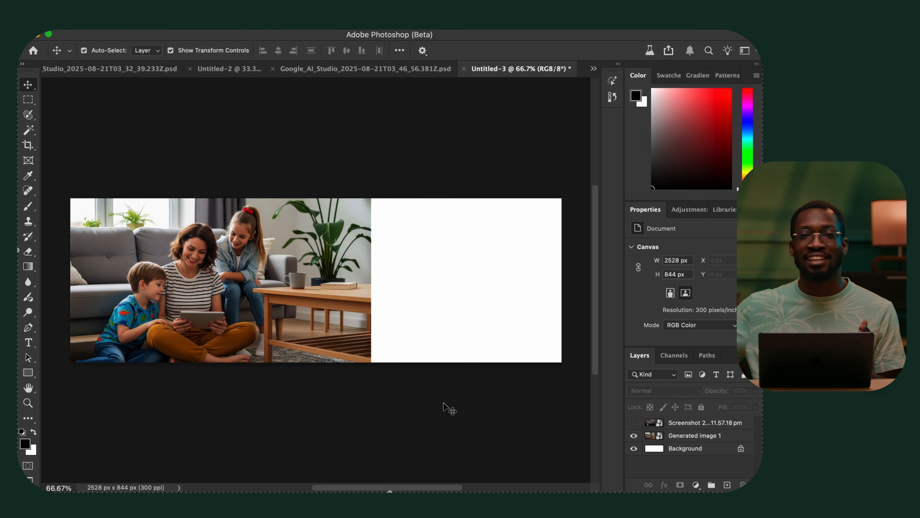
Extend the photo across the banner's blank right part with an unprompted Generative Fill, compare its variations and generate more.
key(m)
drag(300, 177, 575, 372)
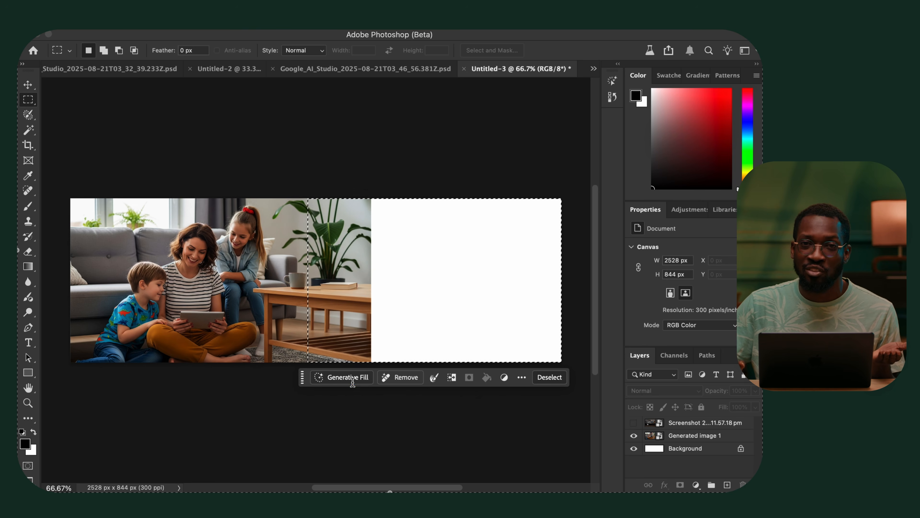
click(352, 377)
click(547, 378)
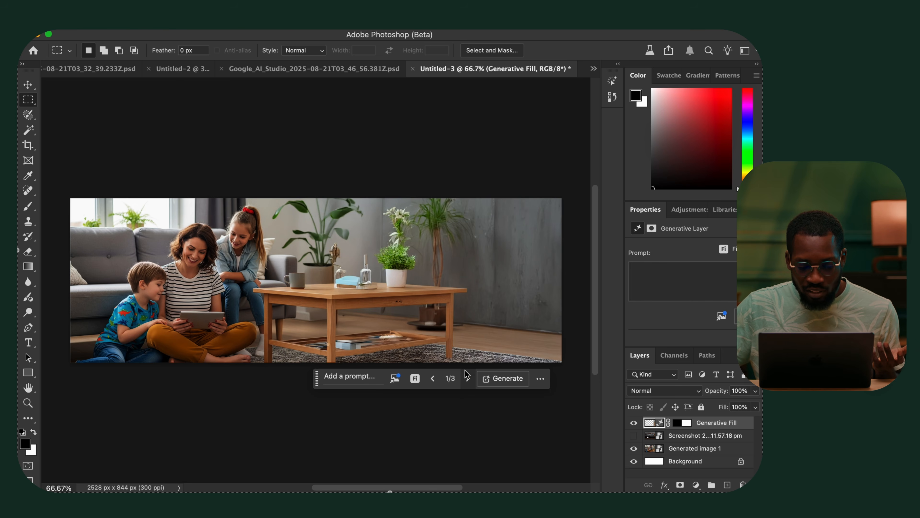
click(467, 377)
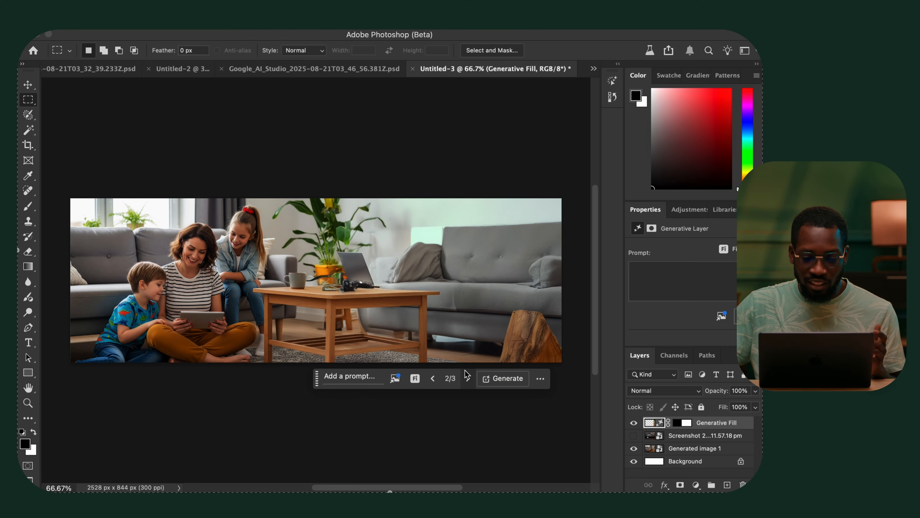
click(467, 377)
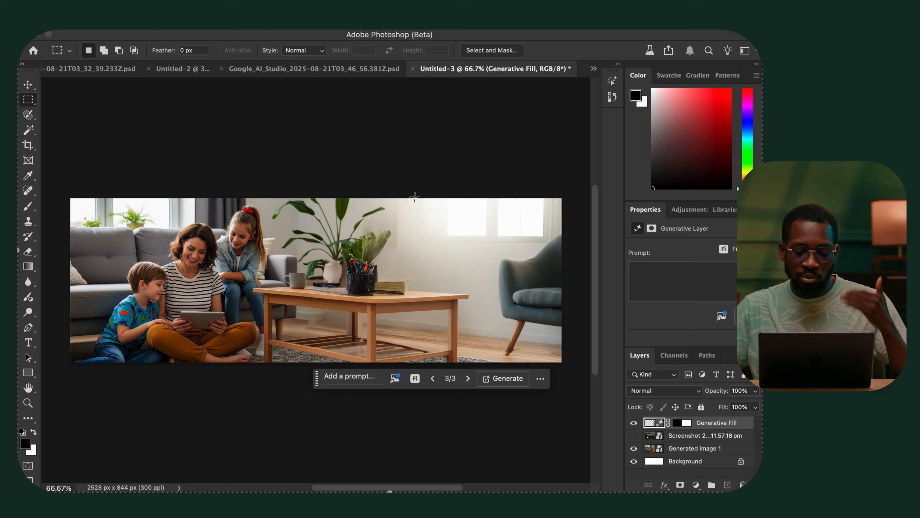
click(505, 380)
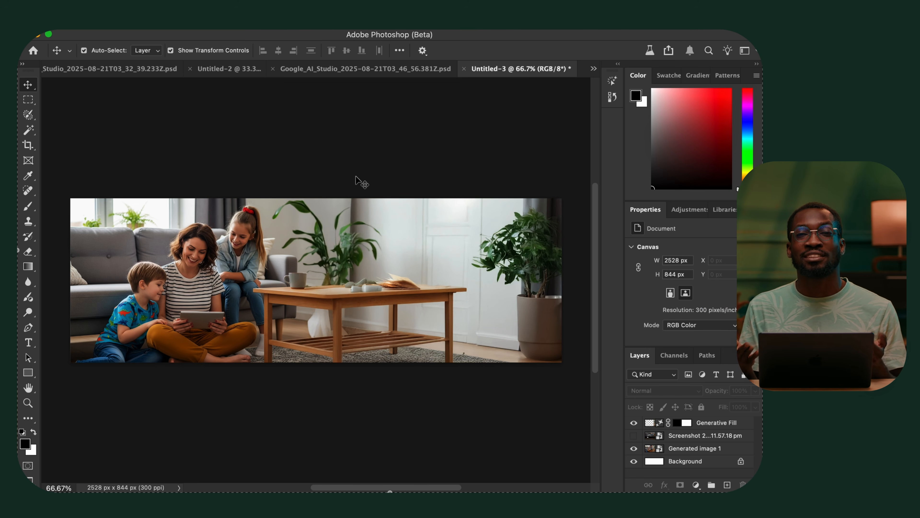
Hide the first Generative Fill layer and select the banner's blank area plus an overlapping strip of the photo.
click(417, 240)
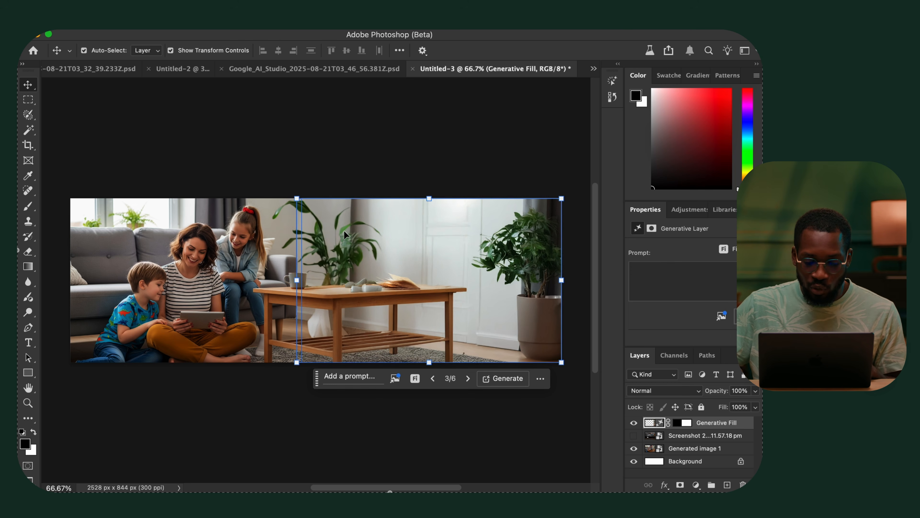
key(m)
drag(296, 192, 558, 373)
click(633, 422)
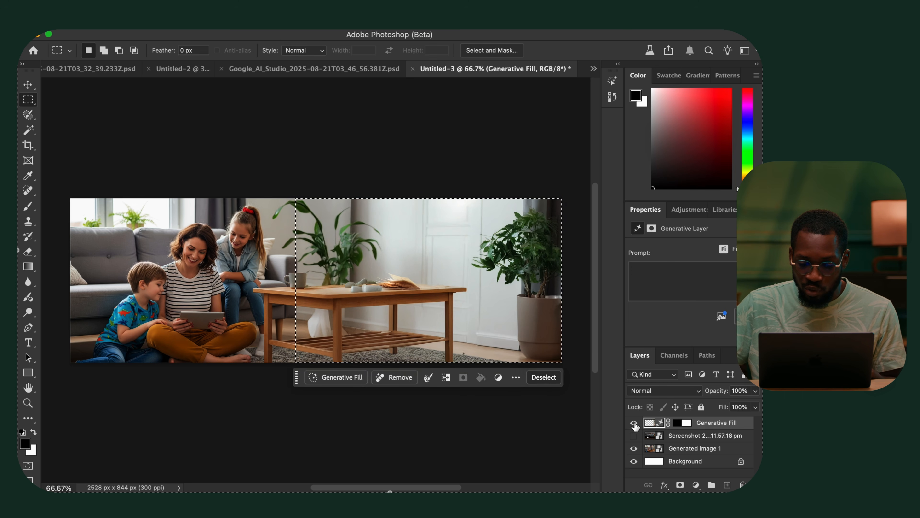
drag(306, 192, 241, 384)
drag(309, 196, 221, 373)
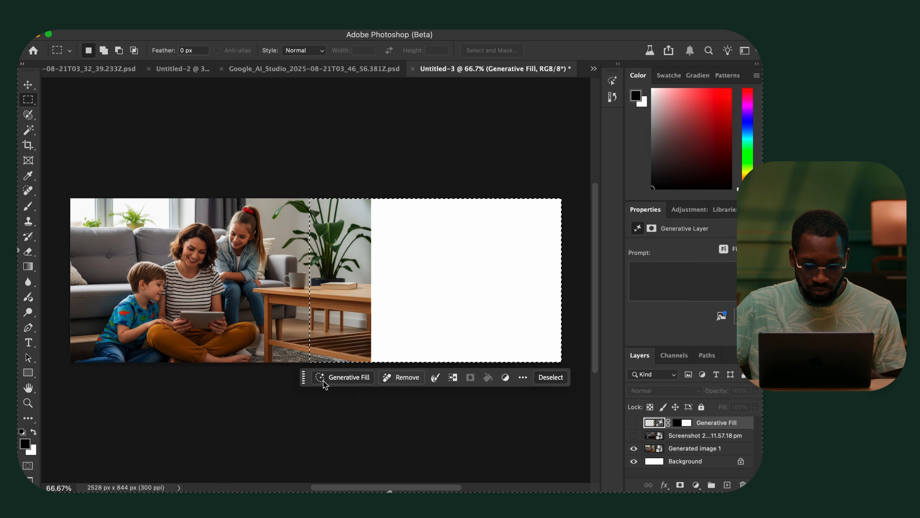
Run Generative Fill on the selection with the prompt "clean living room with wooden table and some minimal plants".
click(371, 384)
text(cl)
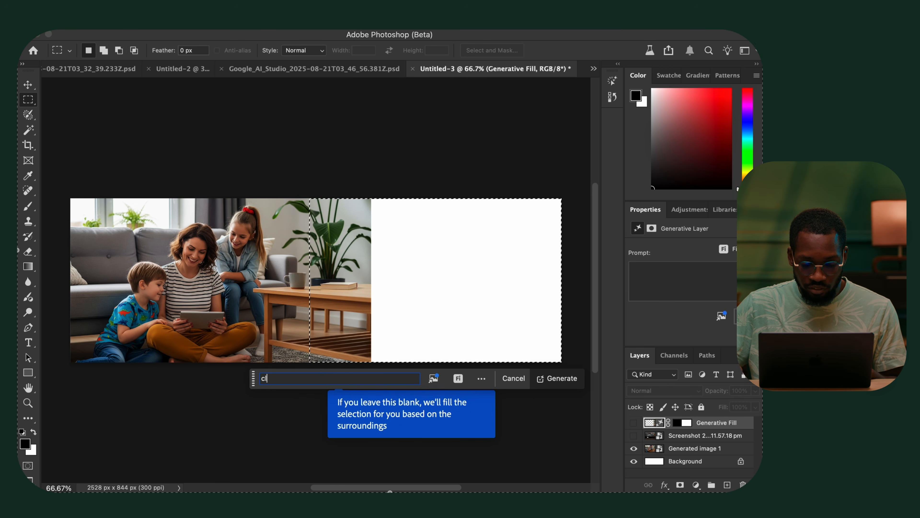
text(ean living roo)
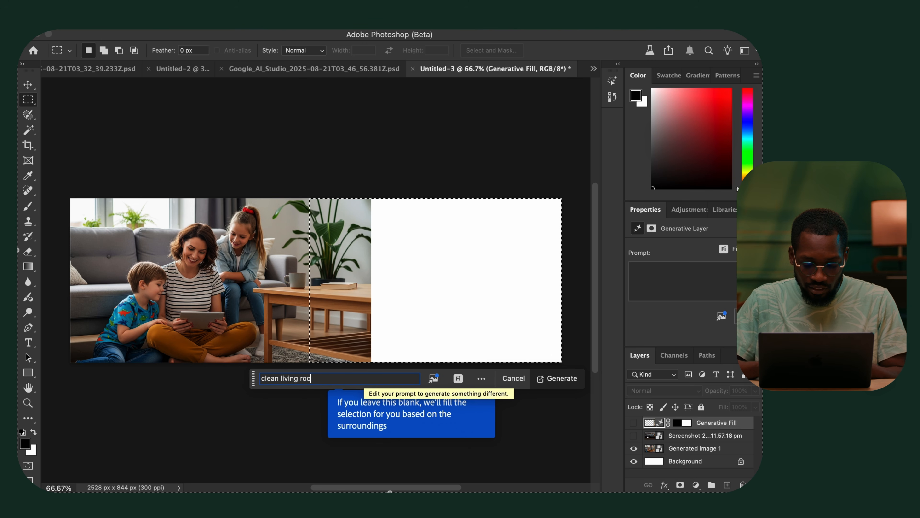
text(m with wooden table and)
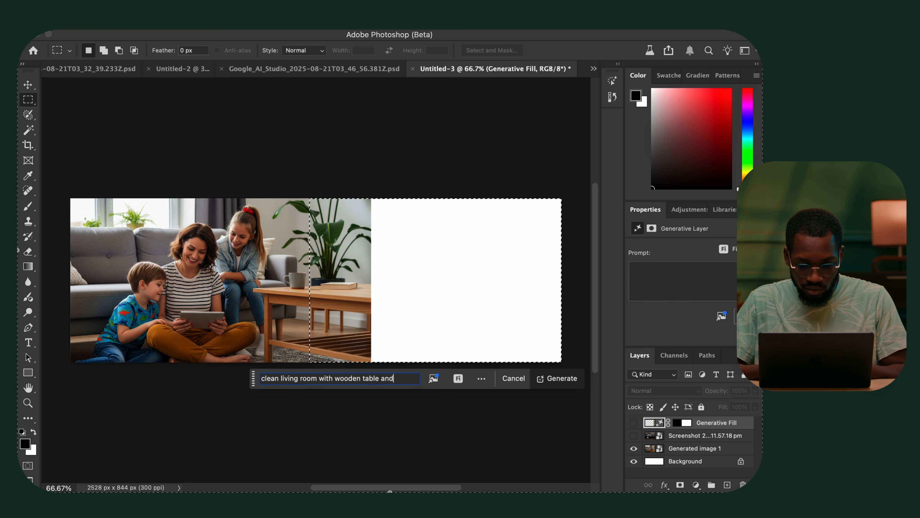
text( some minimal p)
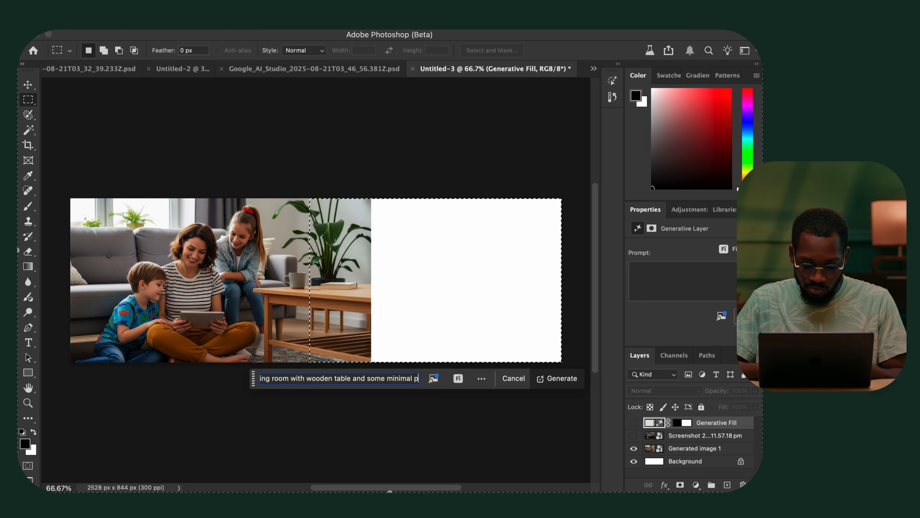
text(lants)
key(Return)
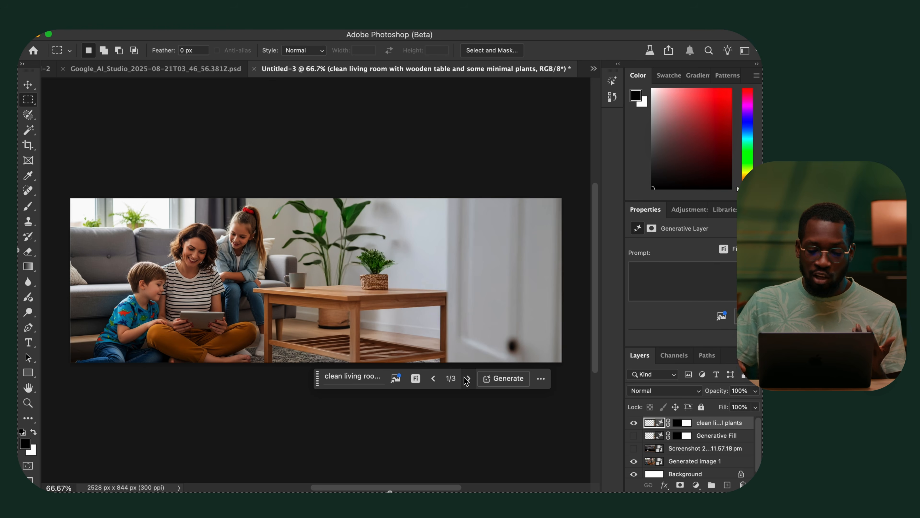
Compare the three variations of the prompted living room fill and return to the first one.
click(466, 380)
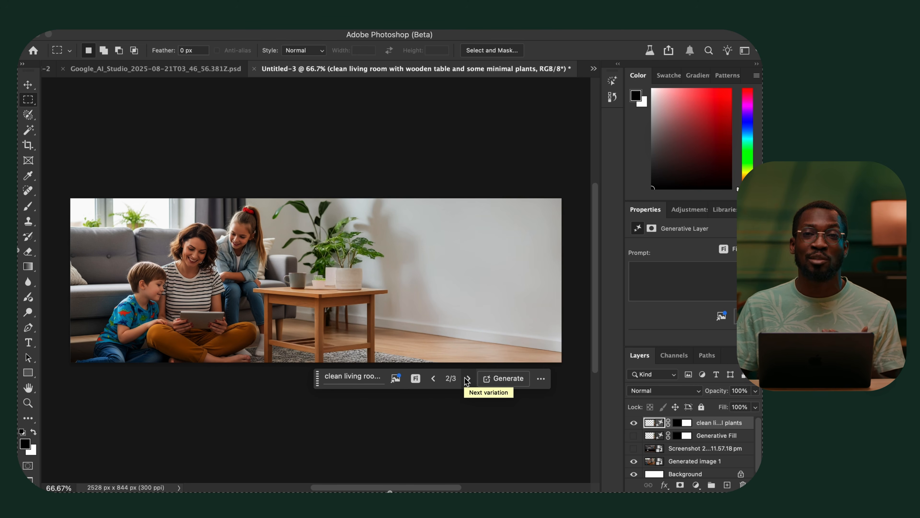
click(467, 380)
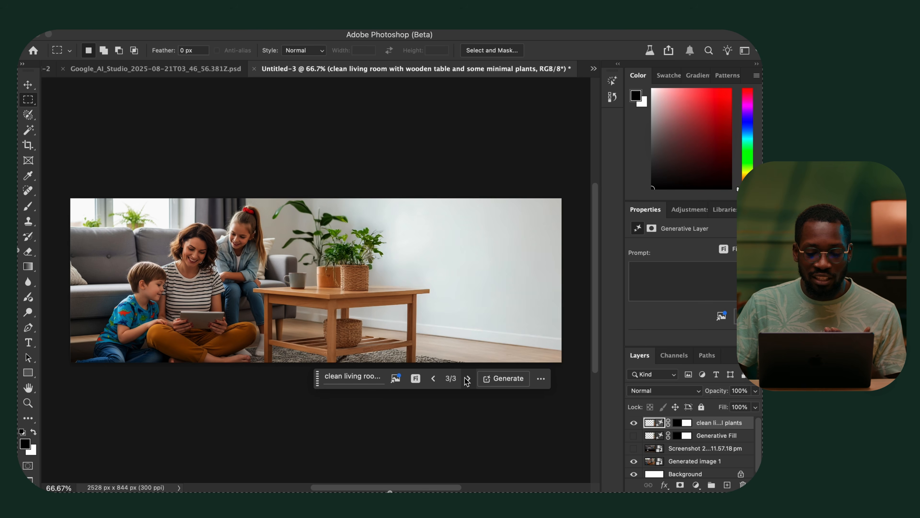
click(467, 379)
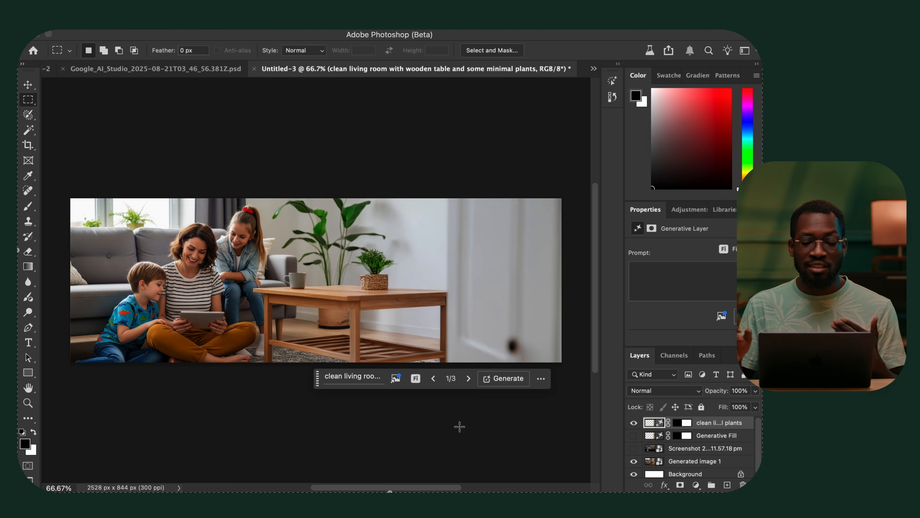
Examine the generated table and potted plant up close, and review the fill's variation thumbnails.
key(super+plus)
key(super+plus)
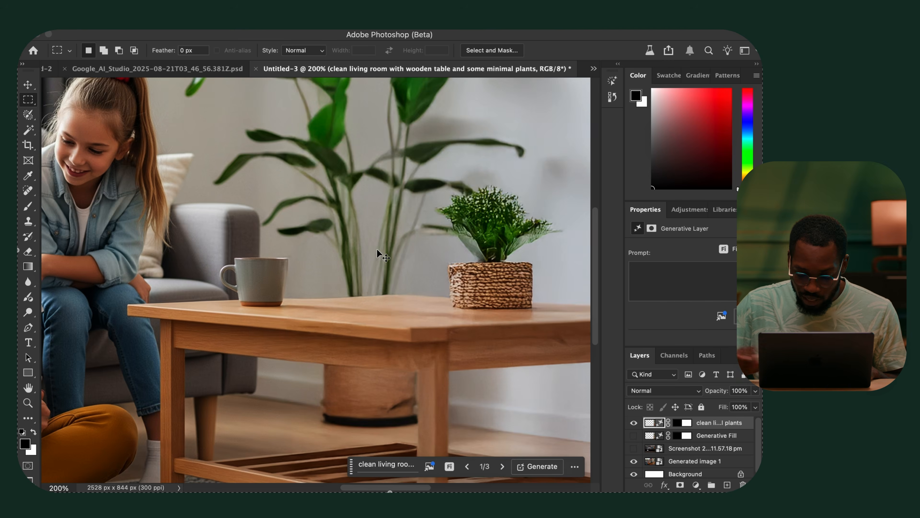
key(super+plus)
drag(389, 232, 222, 242)
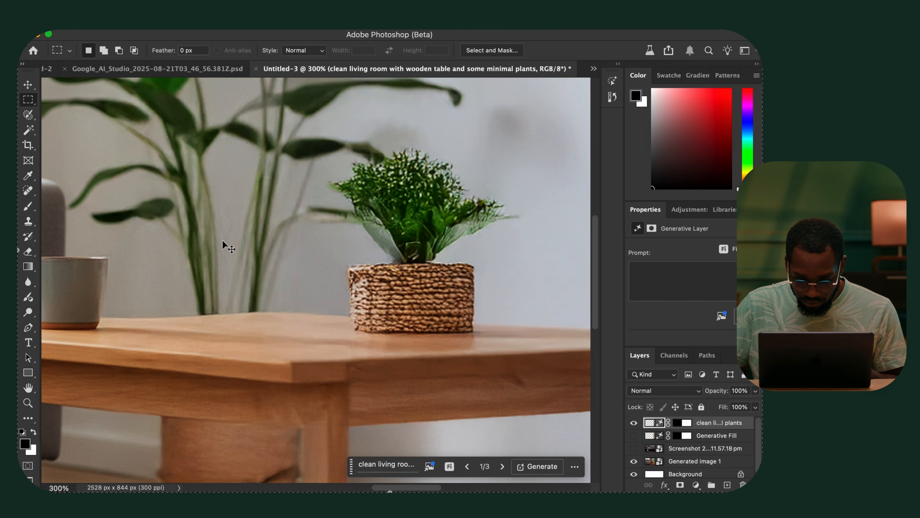
key(super+minus)
key(super+minus)
key(super+minus)
key(super+minus)
key(super+plus)
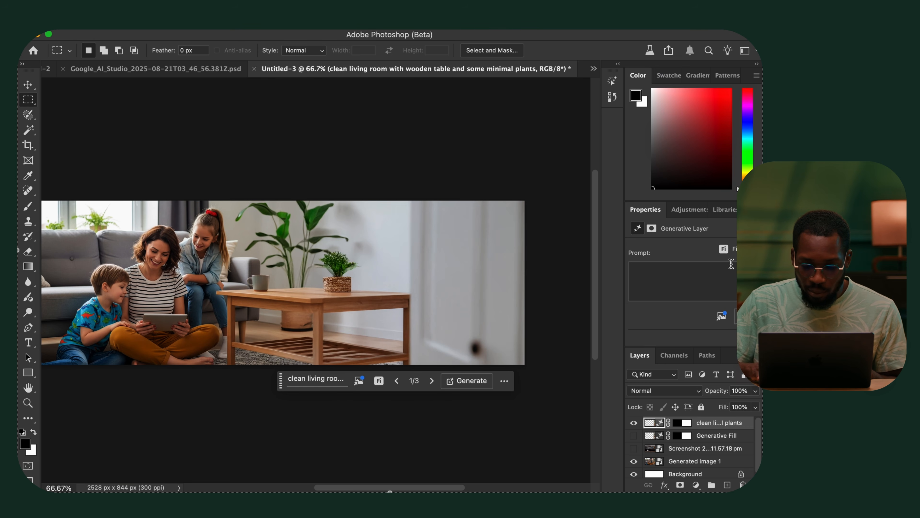
scroll(729, 242, down, 3)
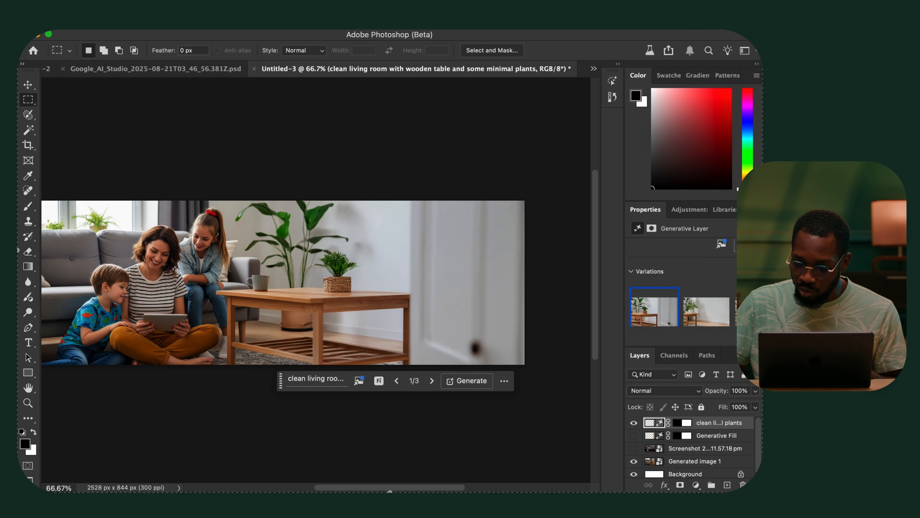
drag(369, 274, 403, 275)
Add a new layer above the fill and darken the banner's right side with a black gradient fading toward the family.
key(v)
click(400, 170)
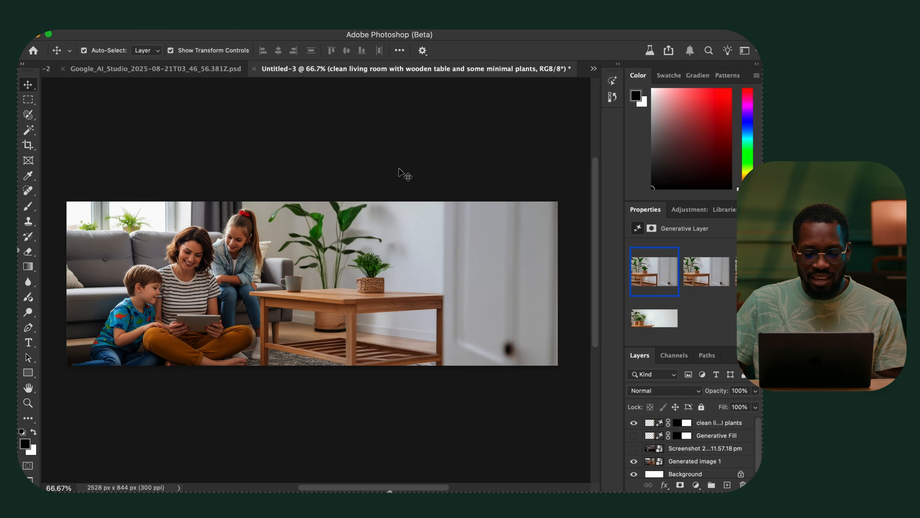
key(super+shift+alt+n)
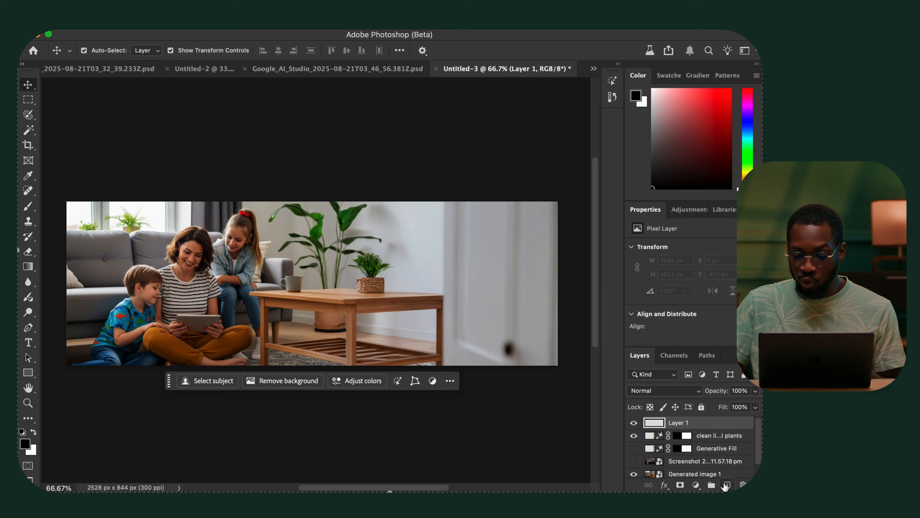
key(g)
drag(583, 285, 100, 281)
drag(422, 290, 341, 295)
drag(501, 290, 555, 286)
drag(170, 268, 377, 257)
drag(139, 277, 129, 278)
key(v)
Scale down the gift cards copy together with its button and move it right, clear of the family.
click(413, 369)
mouse_move(424, 381)
mouse_down()
mouse_move(396, 380)
mouse_move(418, 382)
mouse_up()
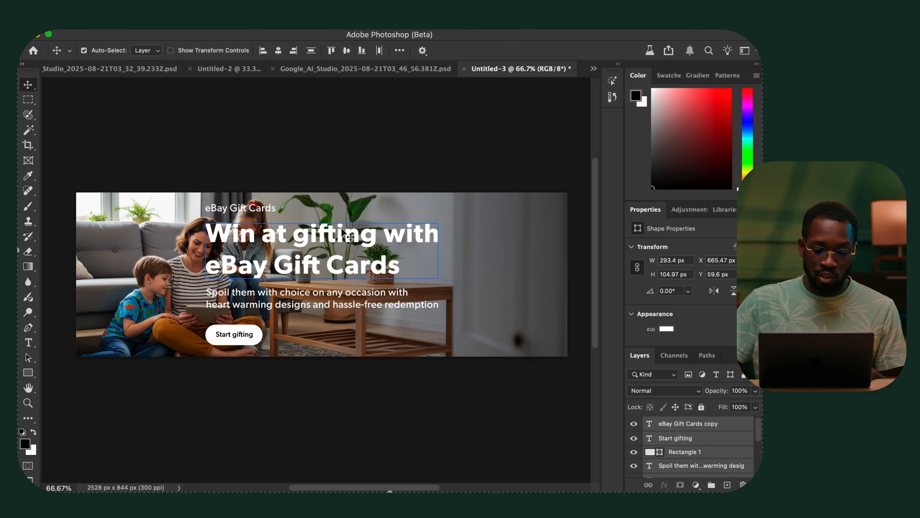
key(super+t)
drag(316, 209, 430, 241)
key(Return)
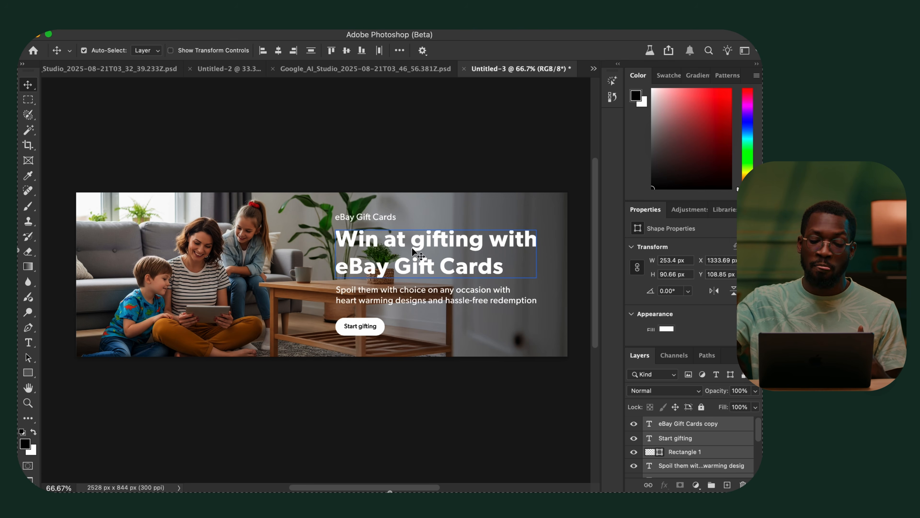
Right-align the headline text "Win at gifting with eBay Gift Cards" on the banner.
double_click(412, 247)
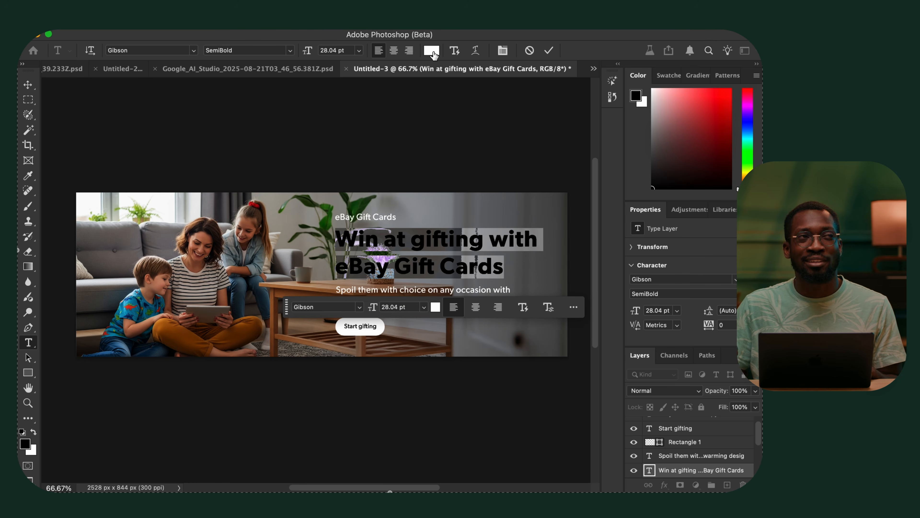
click(409, 50)
click(548, 50)
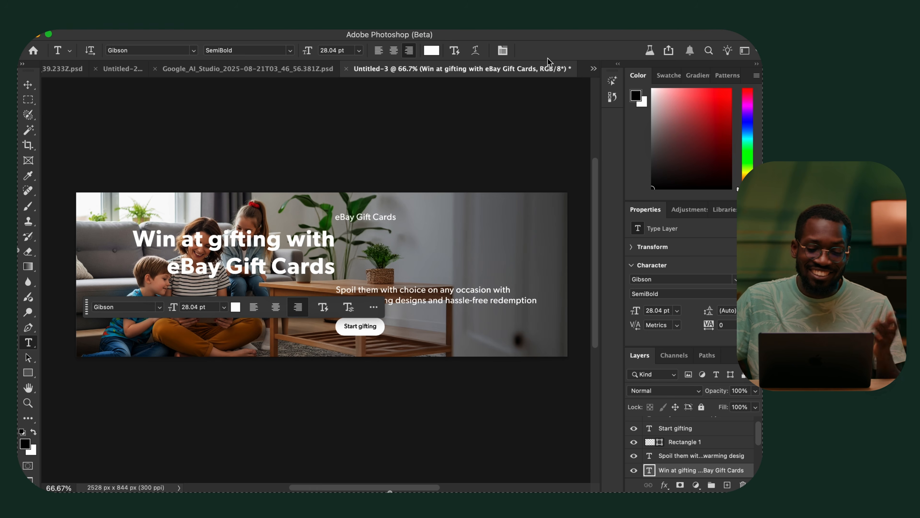
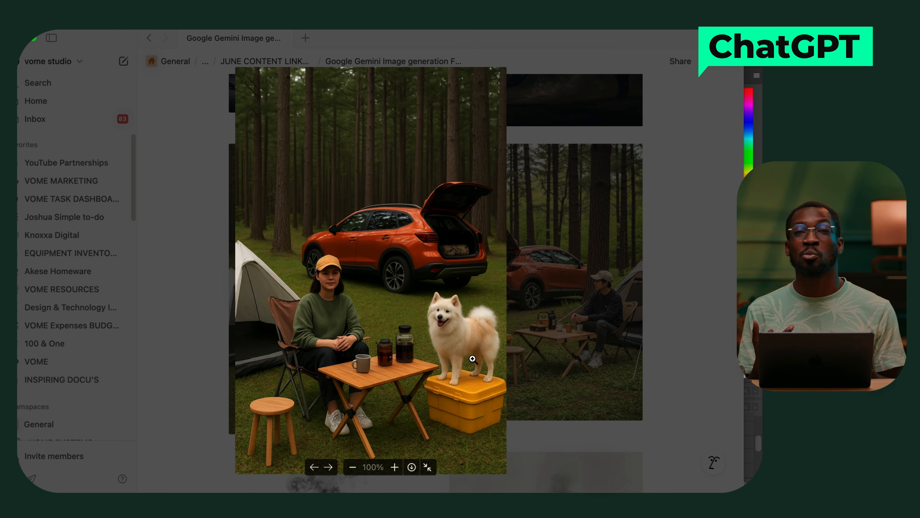
Switch to the Notion comparison page and examine ChatGPT's camping image up close, checking the woman, dog, table and orange car.
click(473, 358)
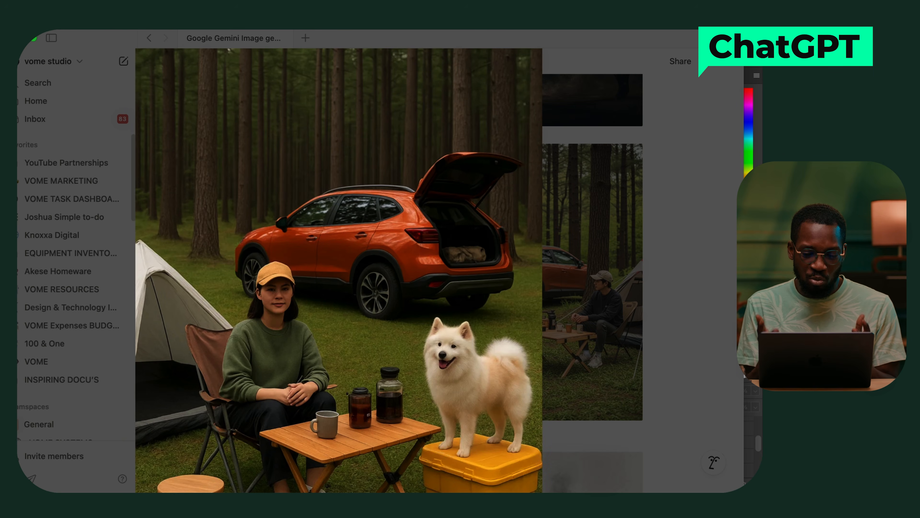
click(350, 469)
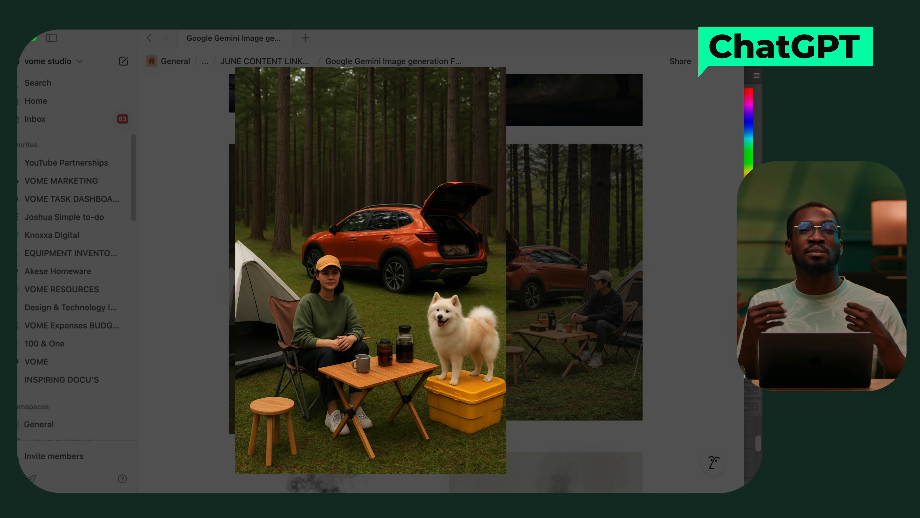
click(366, 220)
click(466, 226)
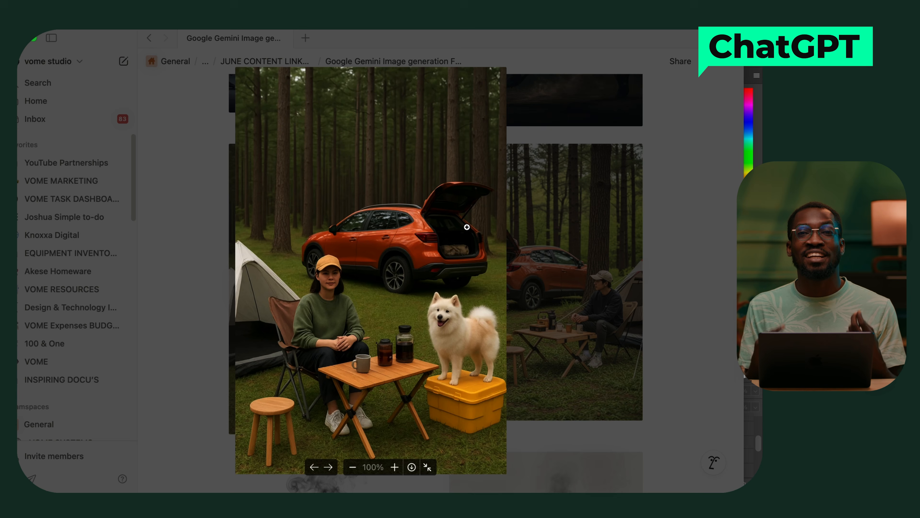
click(472, 358)
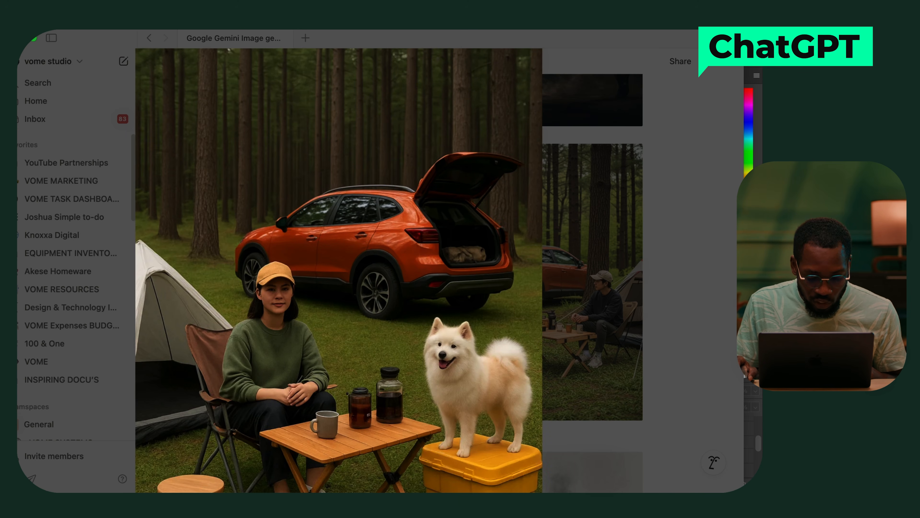
mouse_move(458, 304)
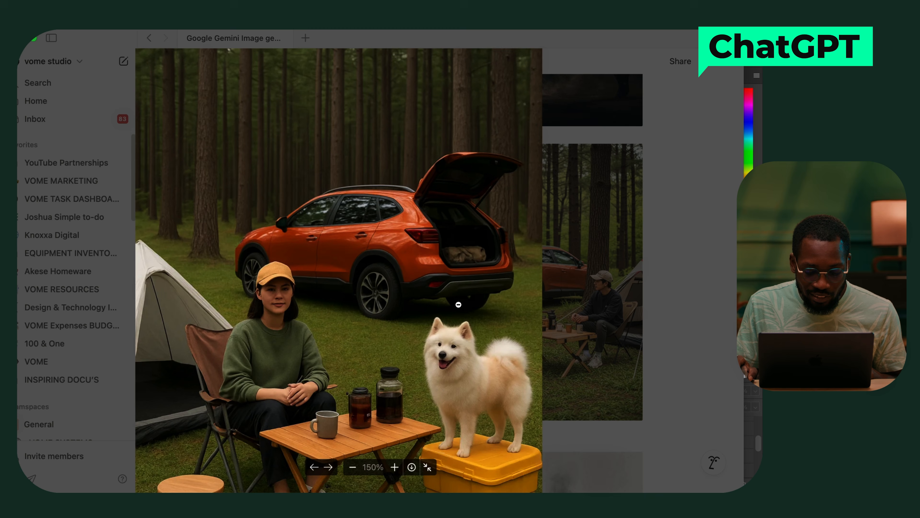
click(350, 468)
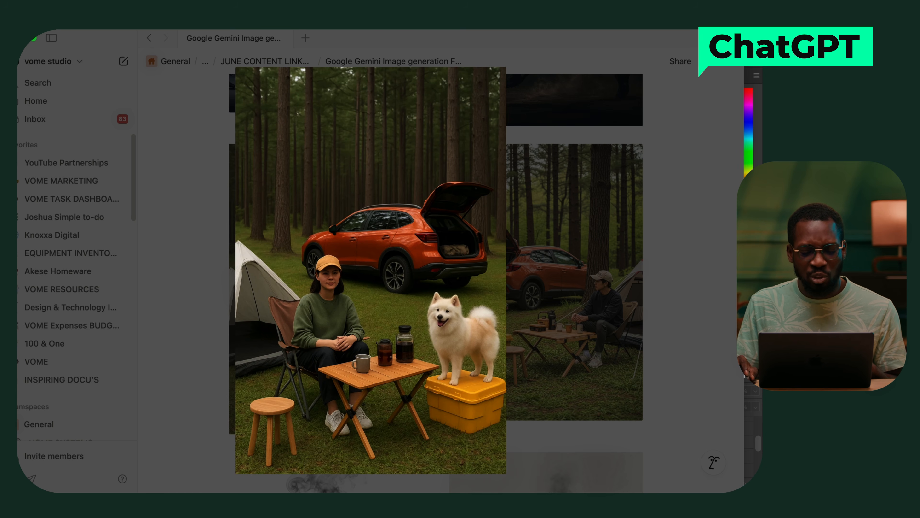
click(366, 221)
click(385, 224)
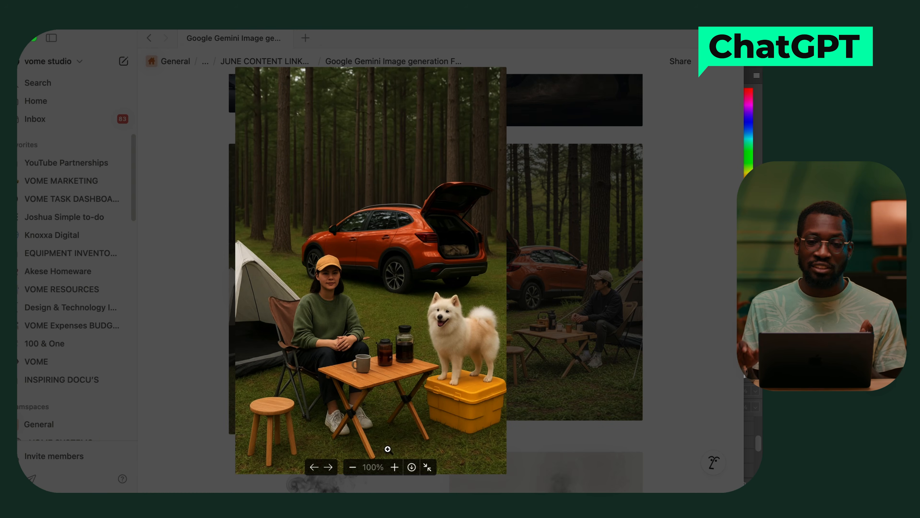
click(472, 359)
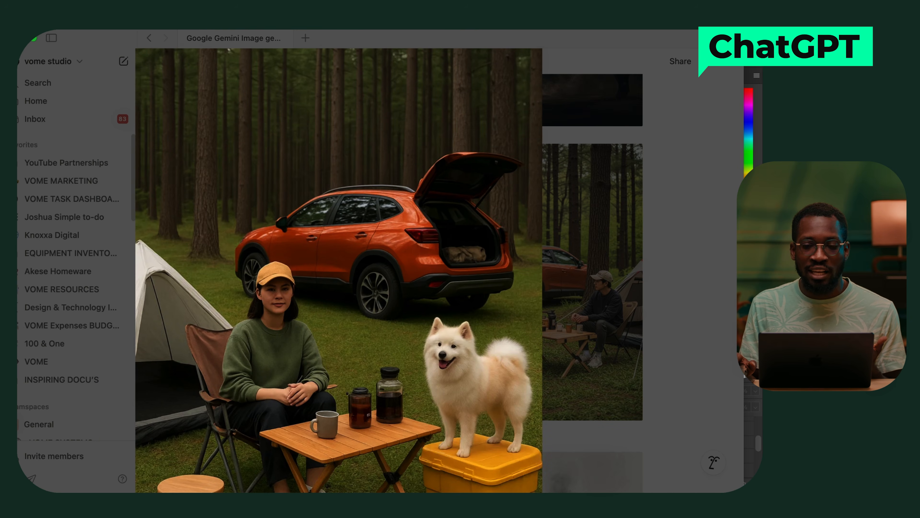
click(505, 384)
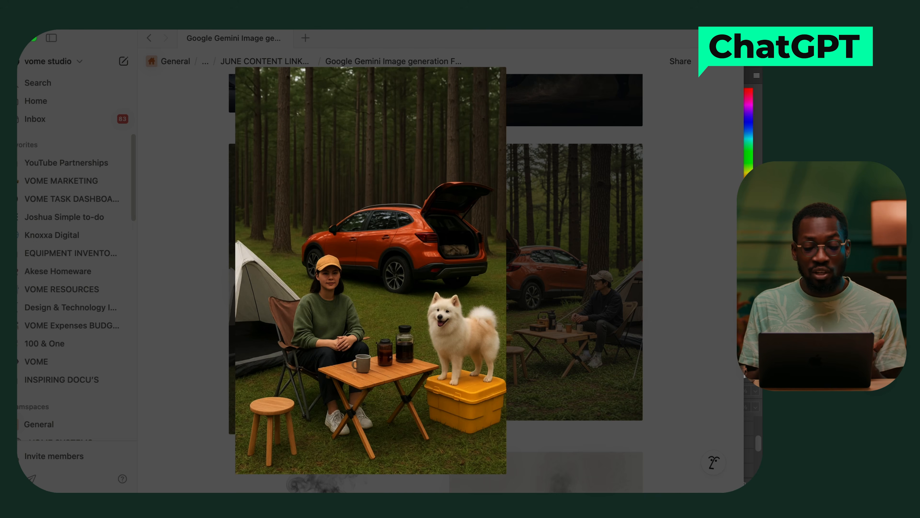
Compare ChatGPT's camping image with the Gemini Imagen Ultra 4 version, switching between the two.
key(Right)
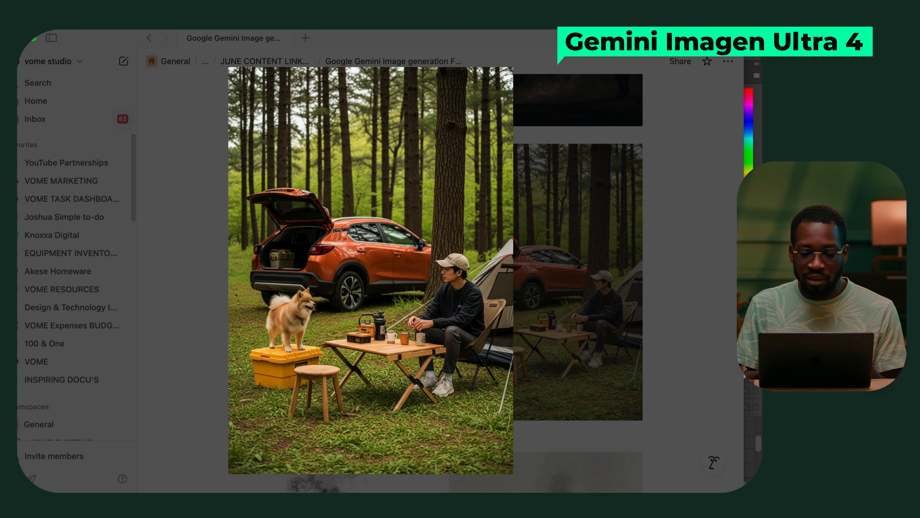
key(Left)
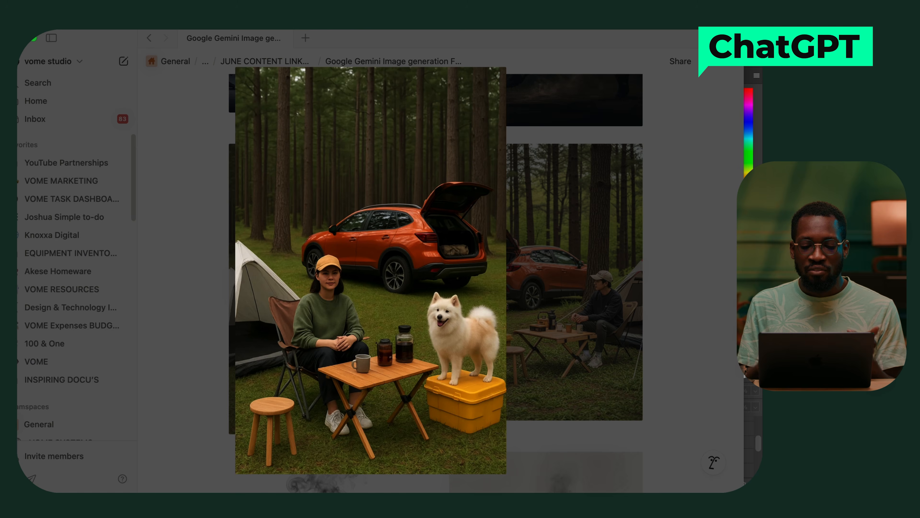
key(Right)
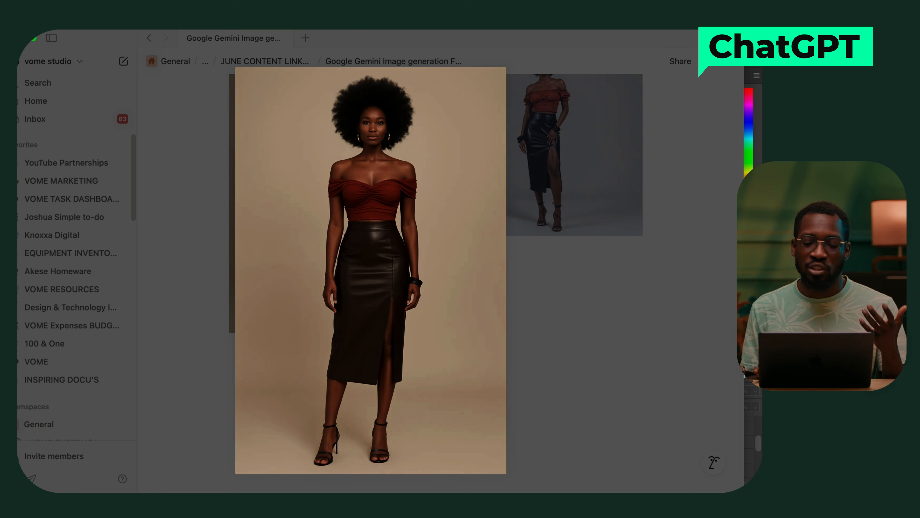
Compare the paired AI versions of the fashion model photo and the SPF 50+ sunscreen beach ad.
key(Right)
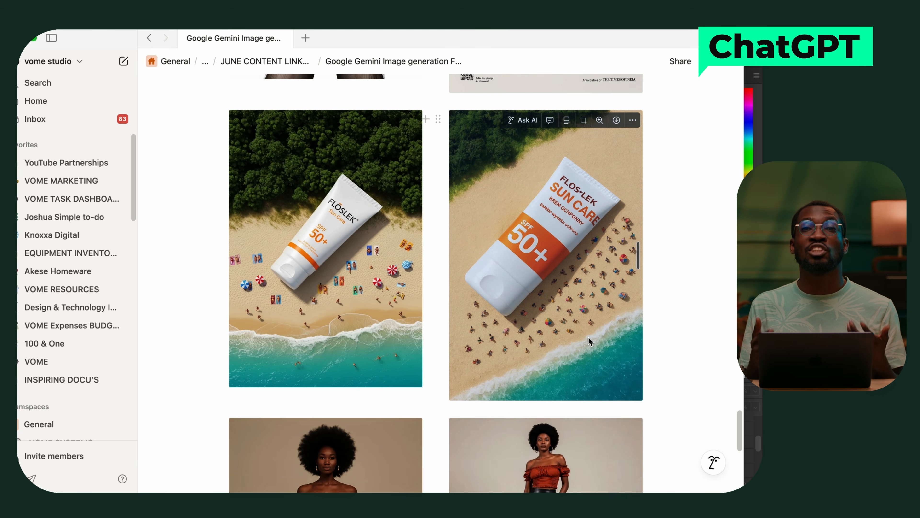
click(588, 338)
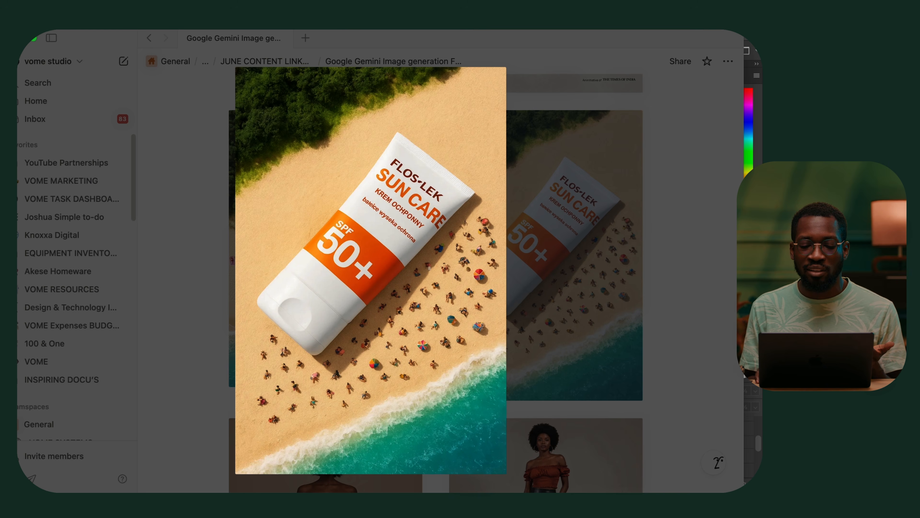
key(Left)
key(Right)
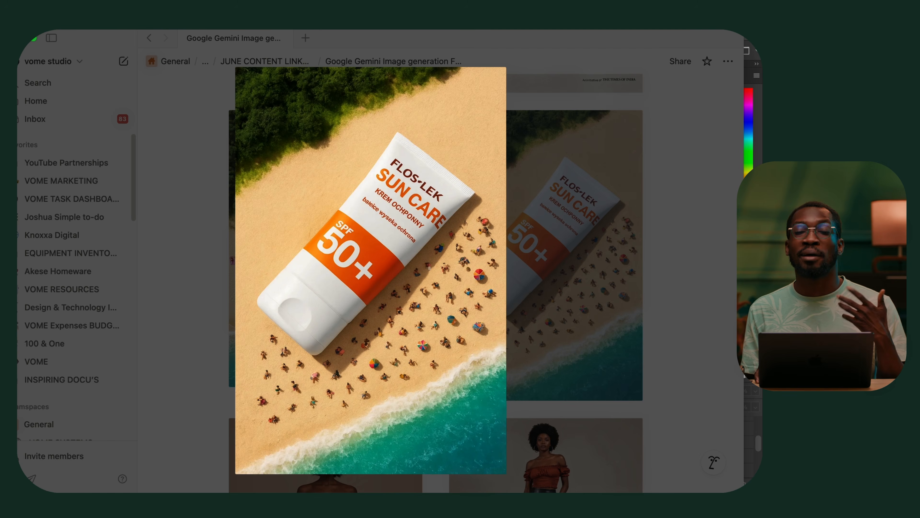
key(Left)
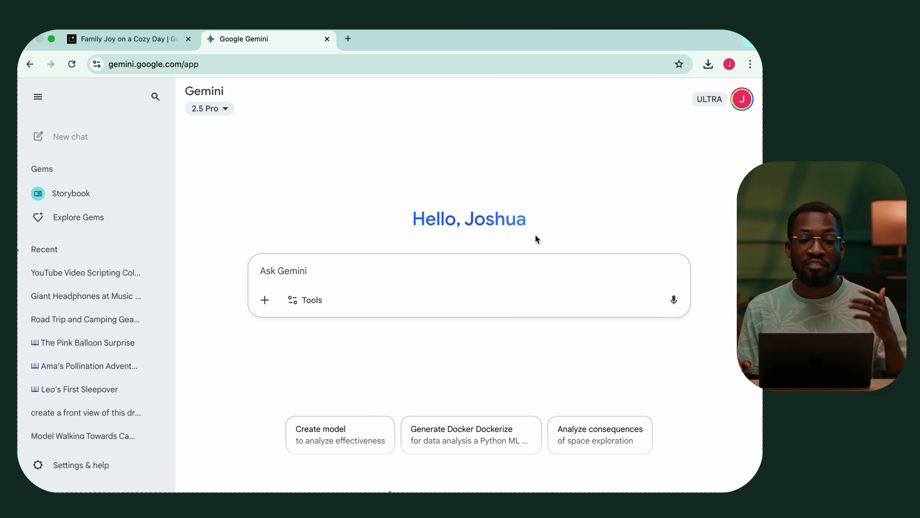
In Gemini, open the Storybook gem and paste the prompt for a set of illustrations in the exact same style and character.
click(91, 201)
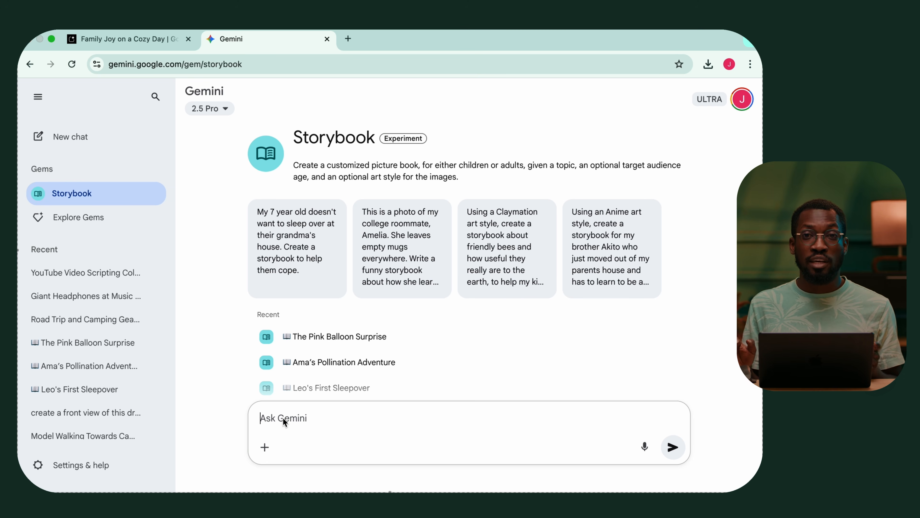
key(super+v)
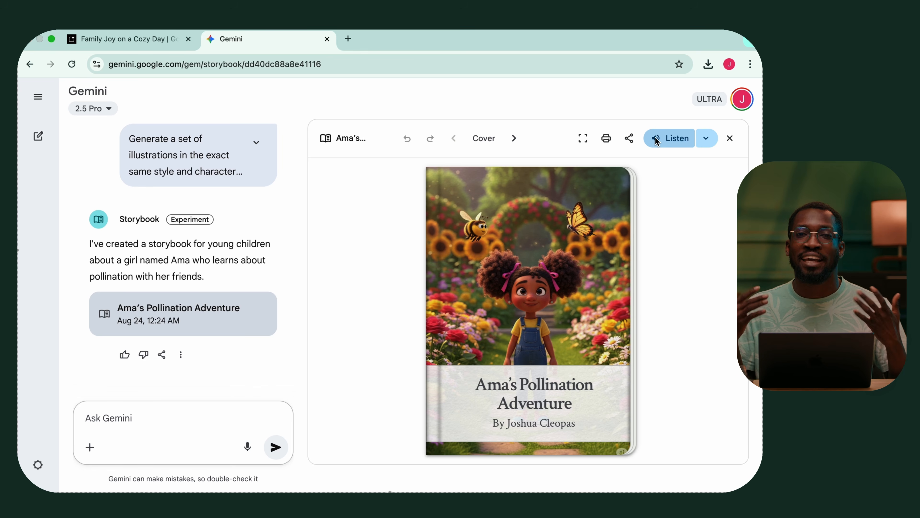
Review pages 1 to 3 of the Ama's Pollination Adventure storybook, comparing the girl's look across the illustrations.
click(508, 141)
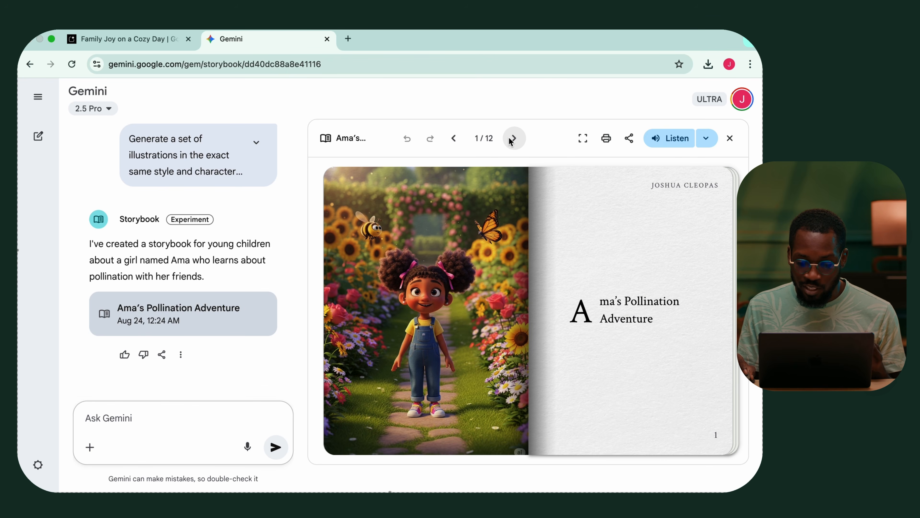
click(509, 141)
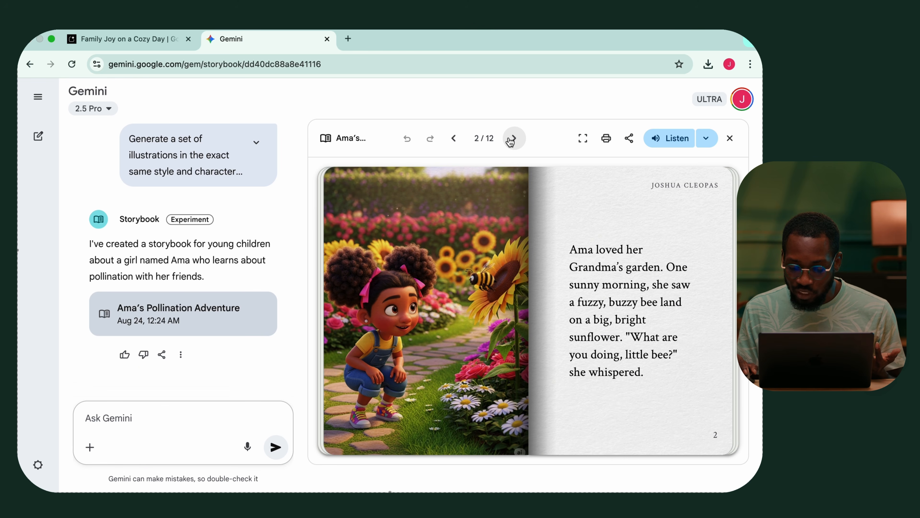
click(510, 141)
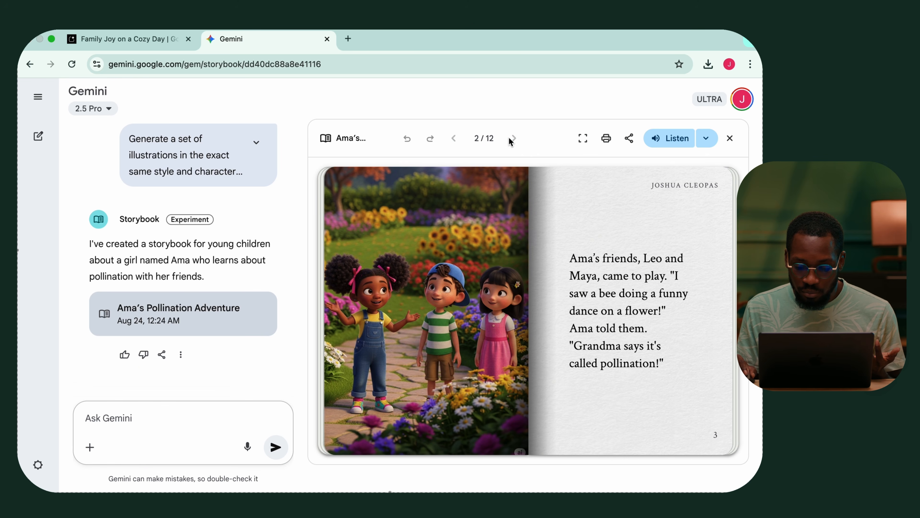
click(456, 141)
click(520, 142)
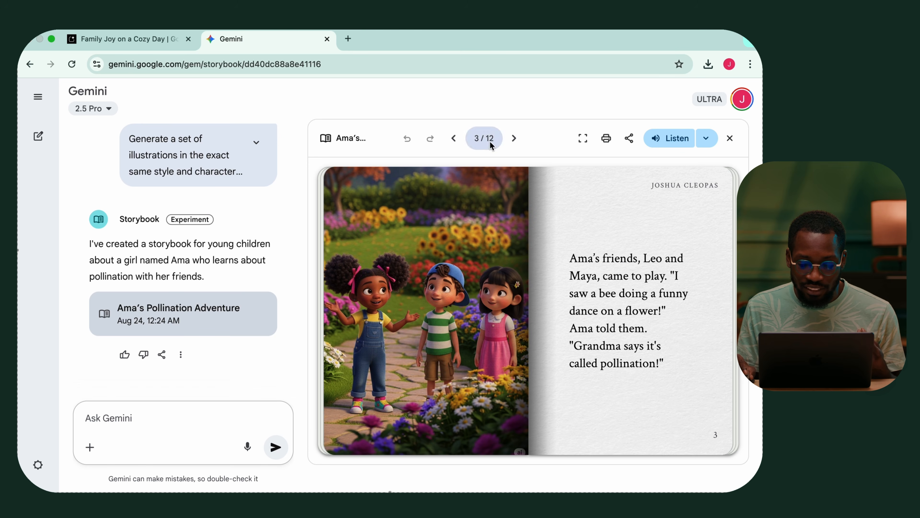
click(454, 142)
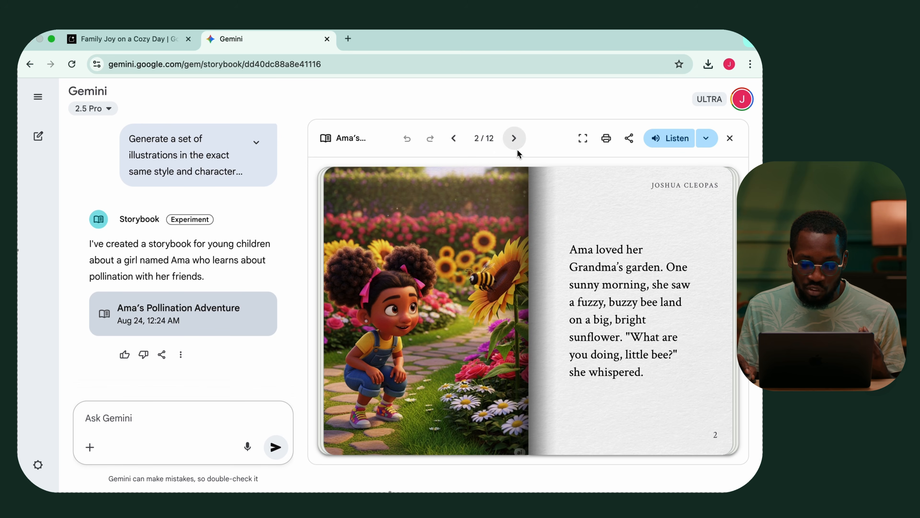
click(512, 142)
click(454, 139)
click(452, 139)
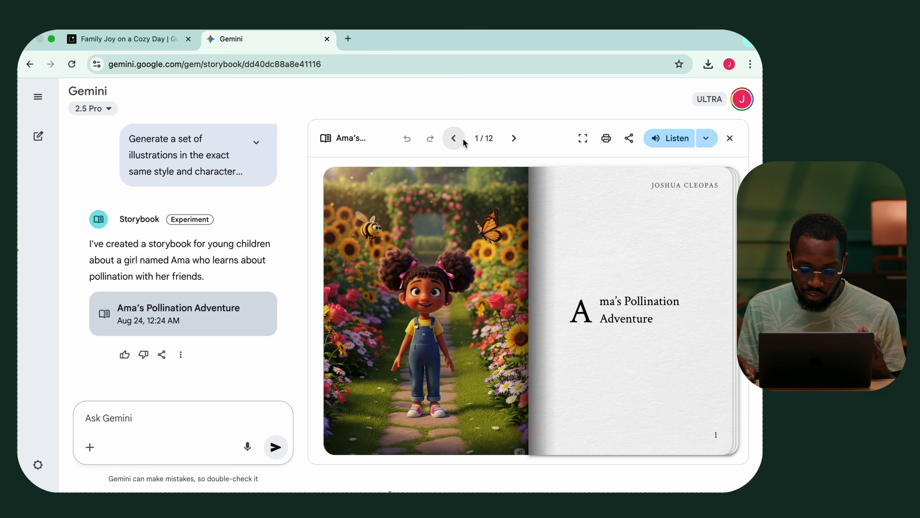
Read on through the storybook to page 7, comparing how the three children are drawn from page to page.
click(514, 139)
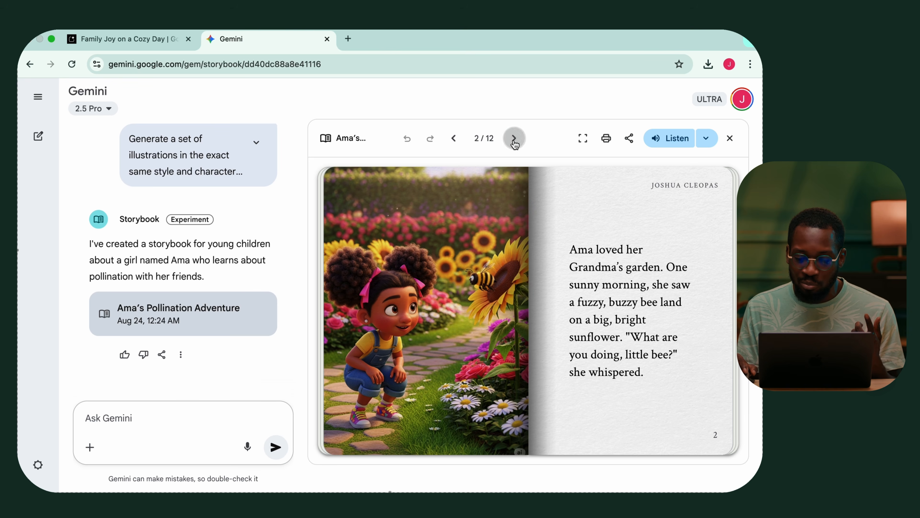
click(514, 142)
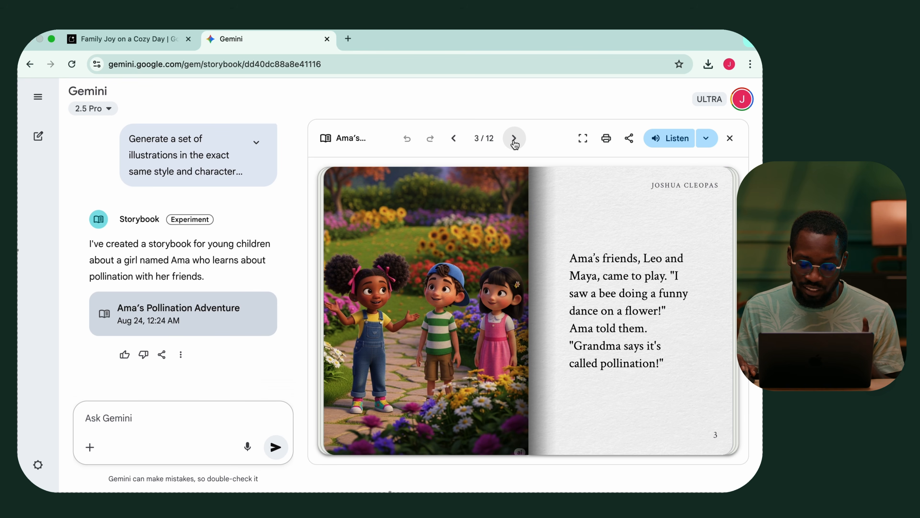
click(515, 139)
click(515, 140)
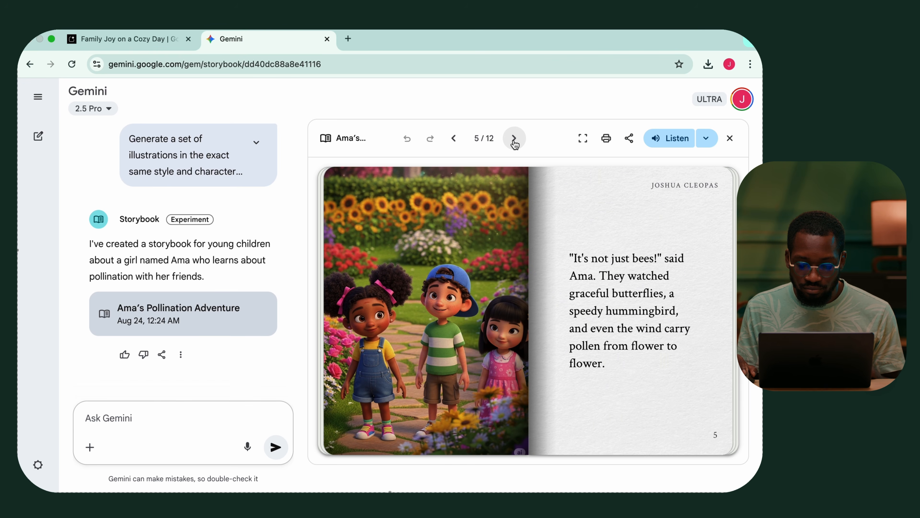
click(455, 139)
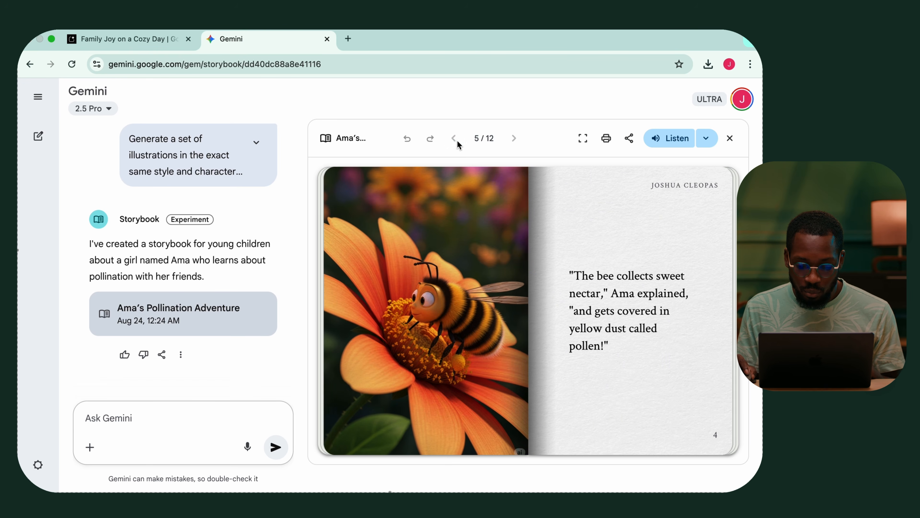
click(459, 138)
click(517, 137)
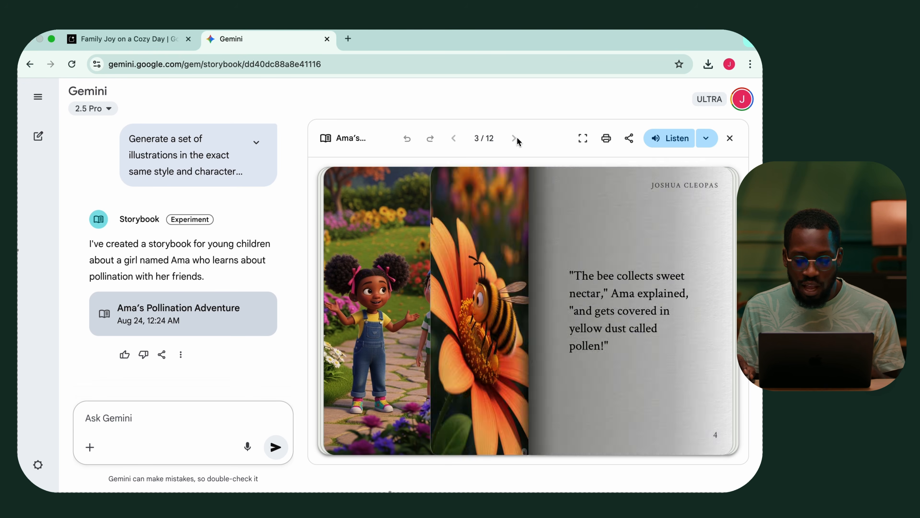
click(517, 138)
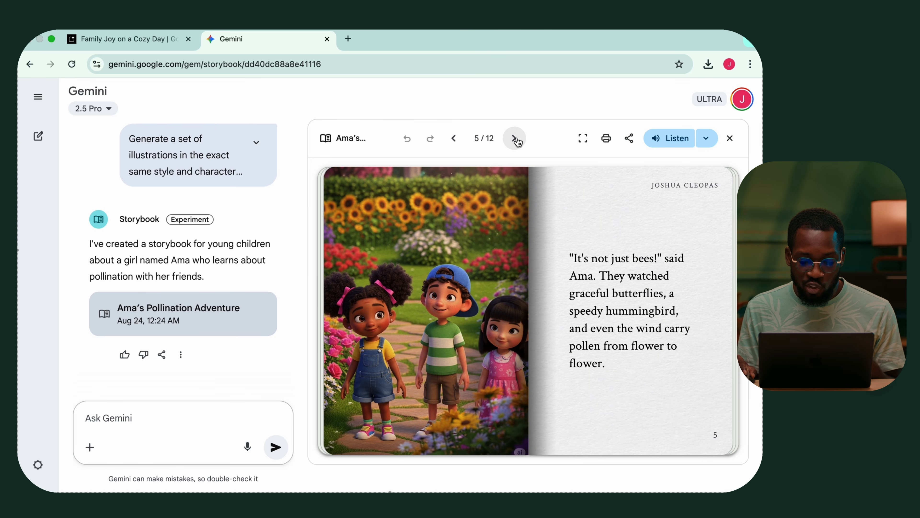
click(516, 139)
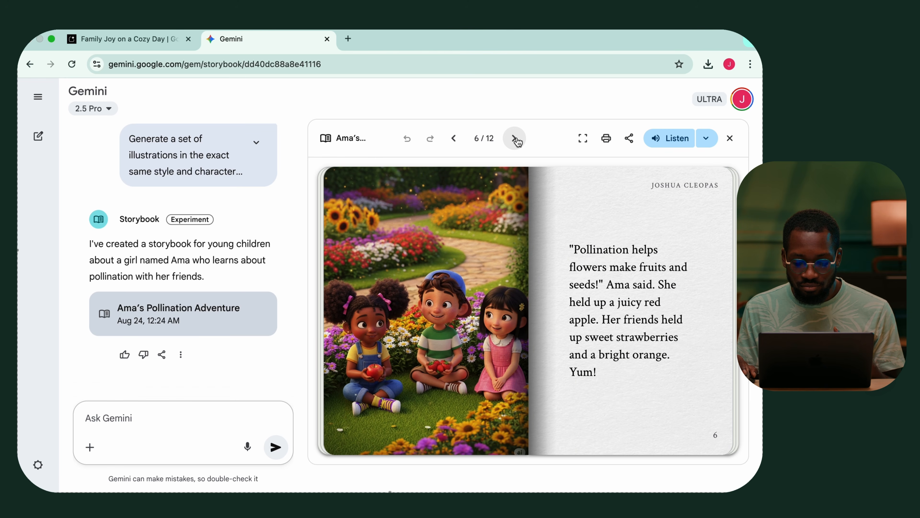
click(516, 139)
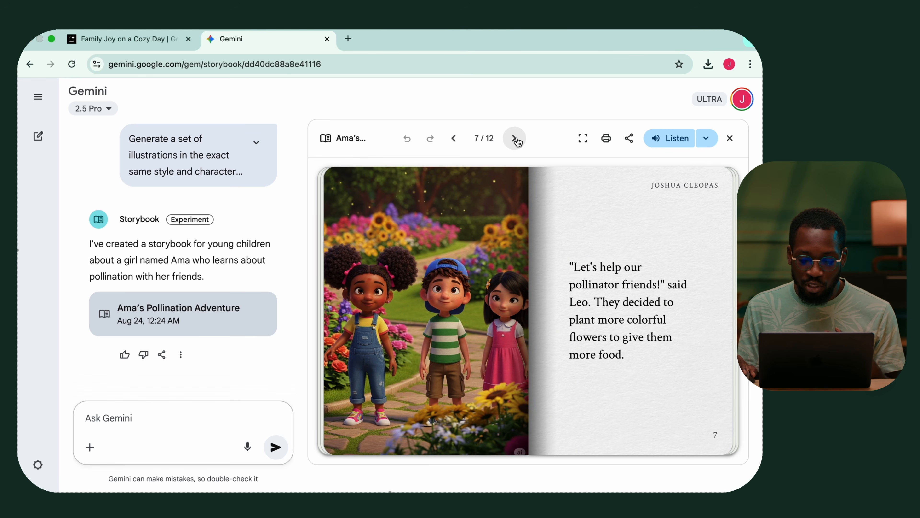
Read the storybook's remaining pages from 8 to 12, comparing how the children are drawn in each illustration.
click(517, 139)
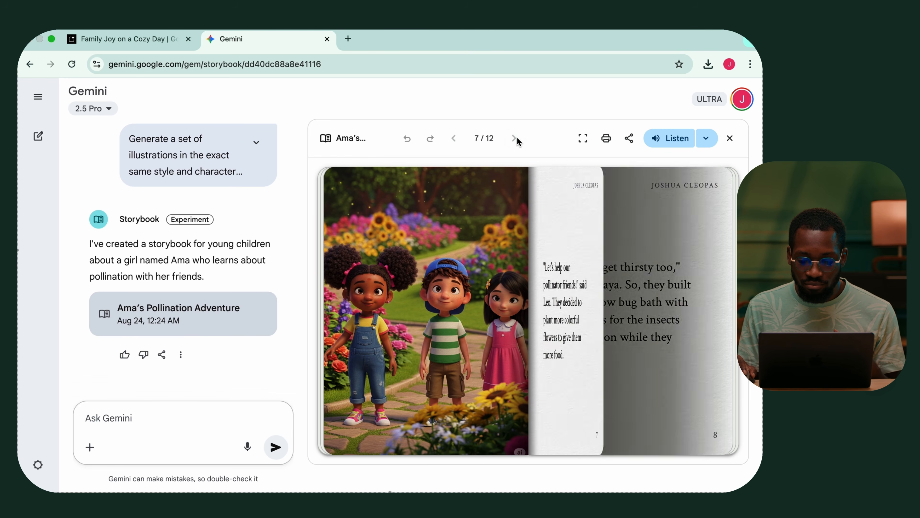
click(516, 139)
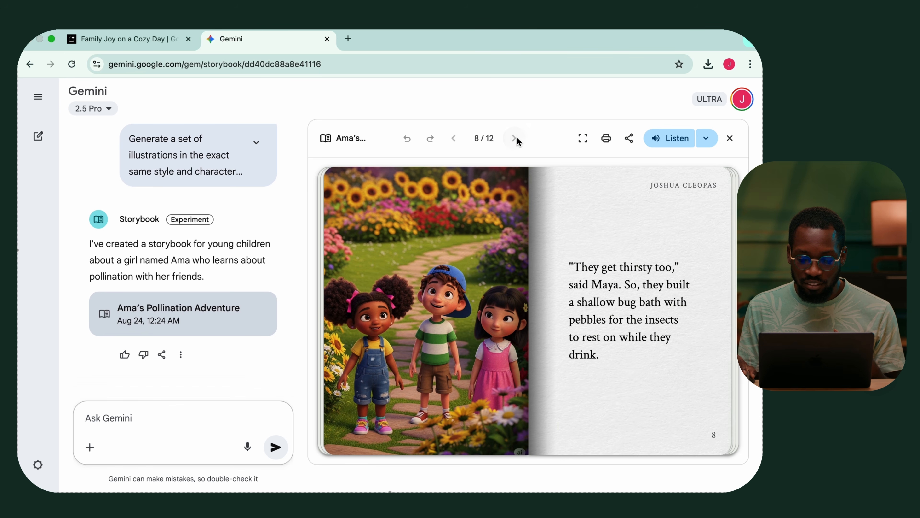
click(517, 139)
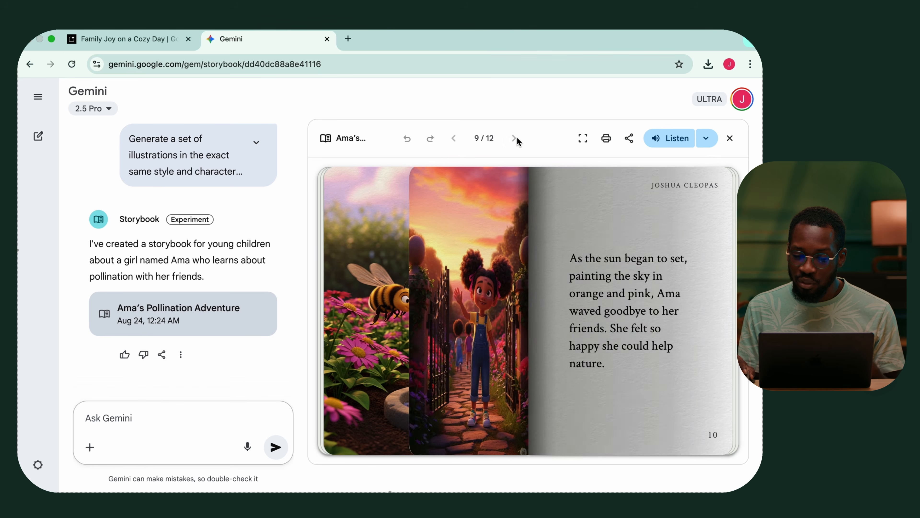
click(516, 138)
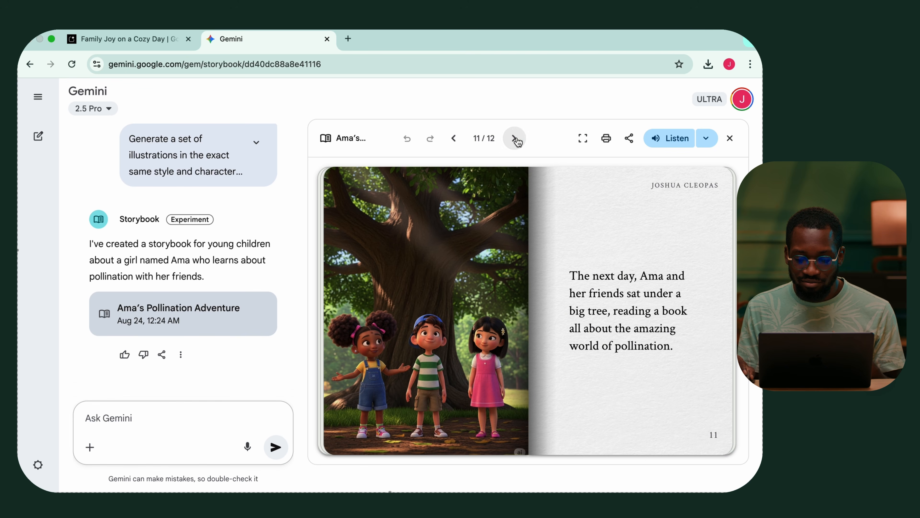
click(517, 139)
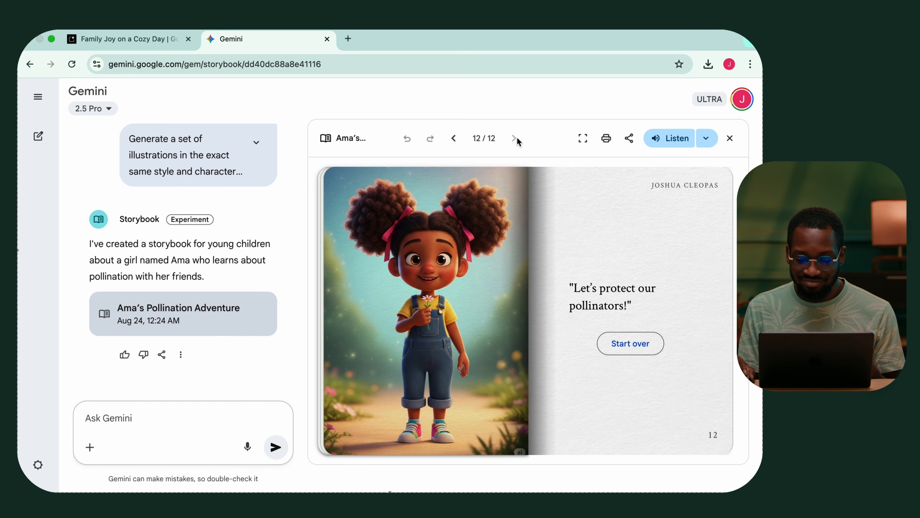
Start the storybook over from its cover and listen to the narration, pausing it on page 5.
click(648, 343)
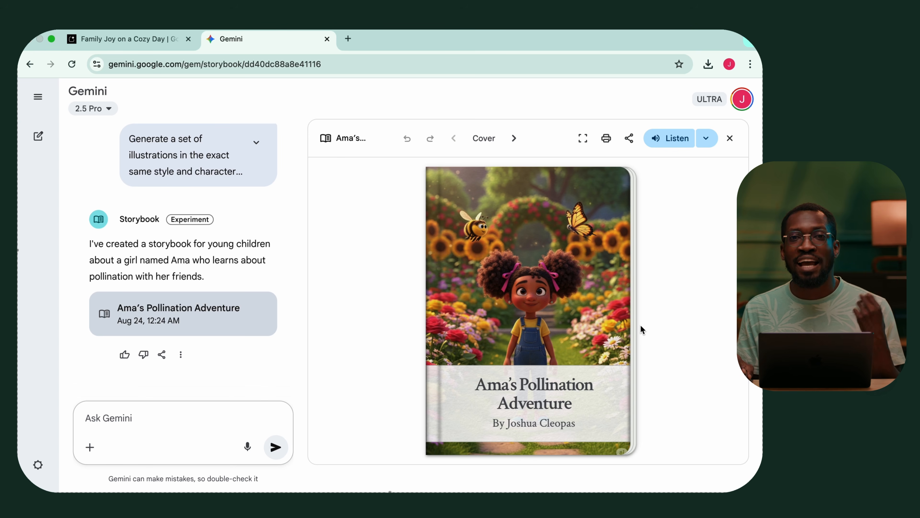
click(670, 137)
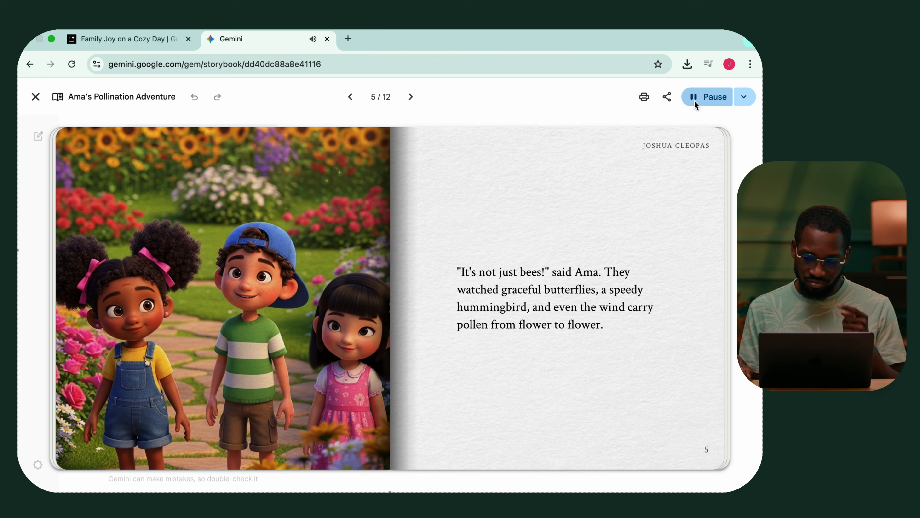
click(694, 101)
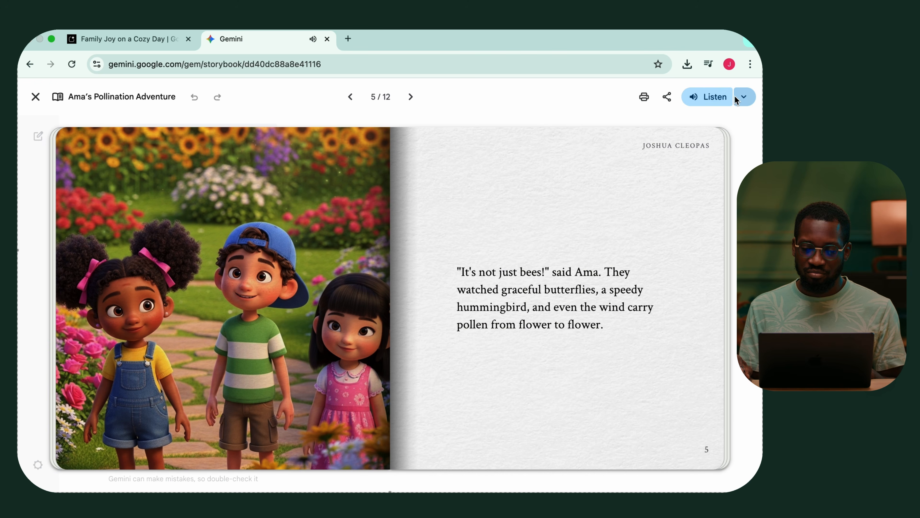
Change the narration to the lower pitched voice and listen on from page 5, pausing it on page 7.
click(751, 100)
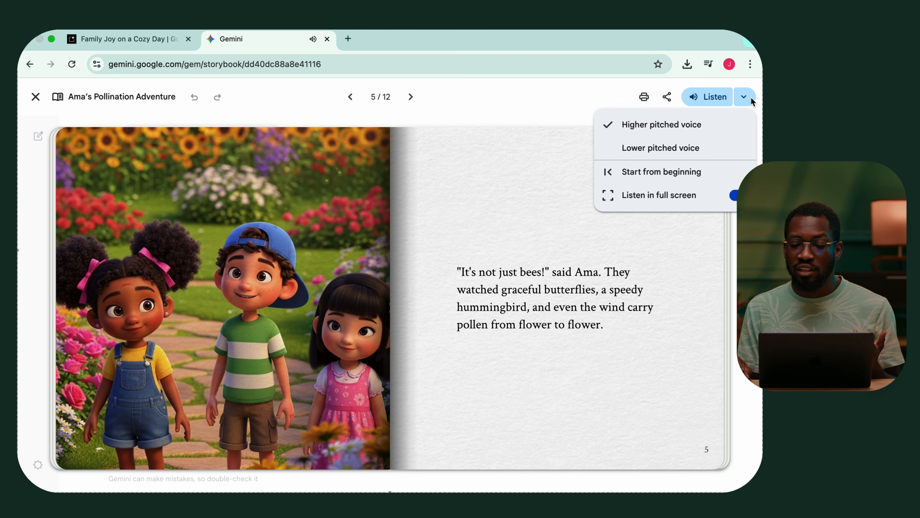
click(682, 150)
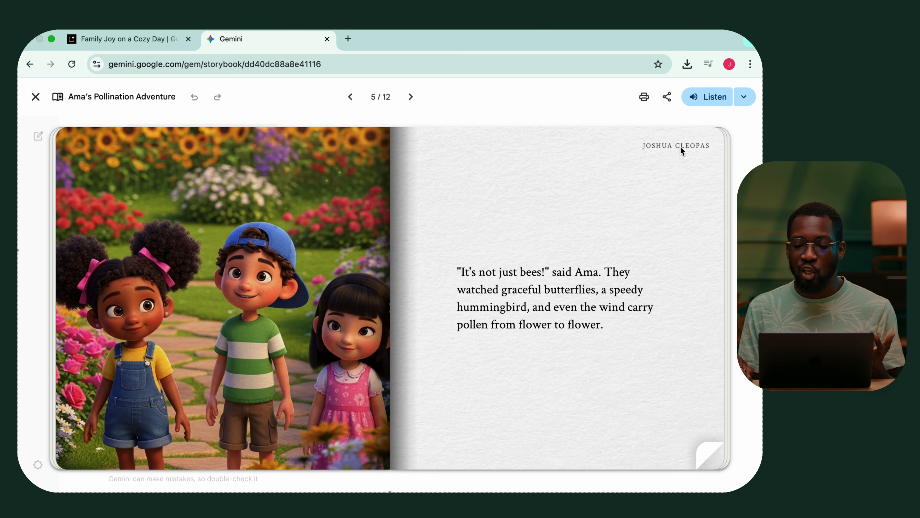
click(693, 100)
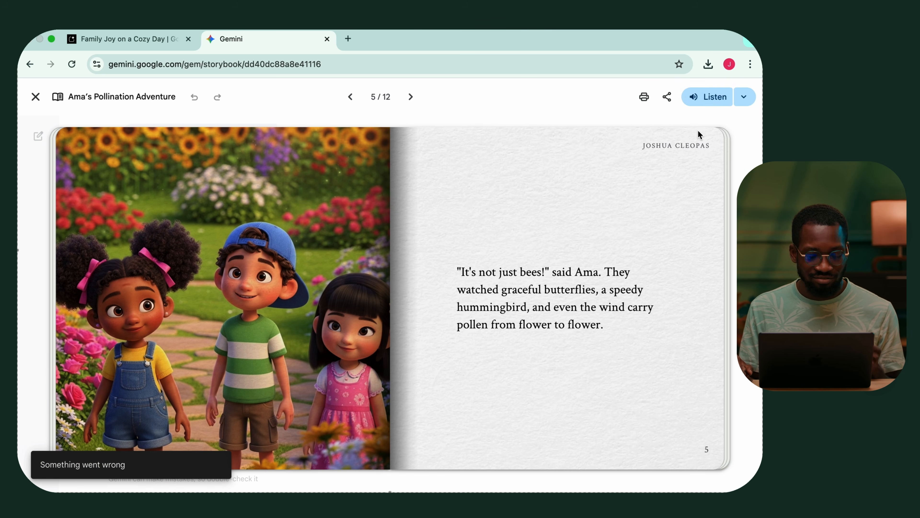
click(700, 104)
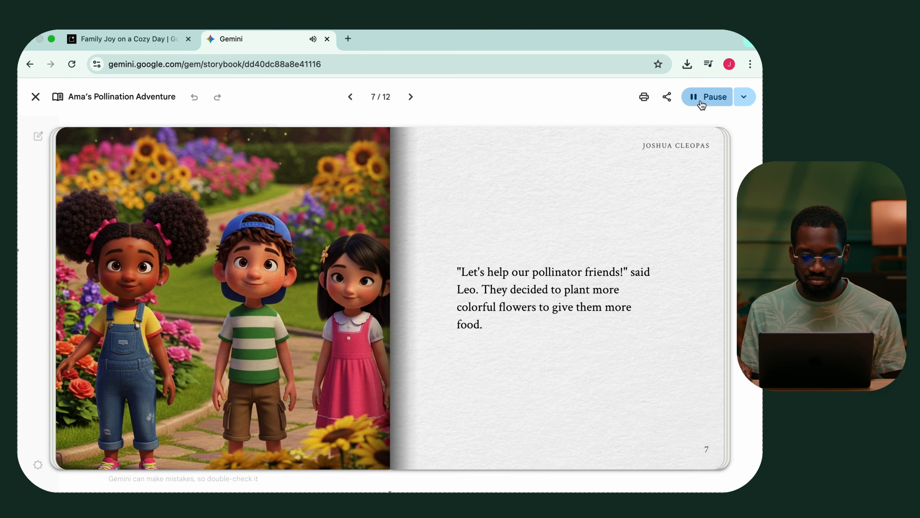
click(701, 105)
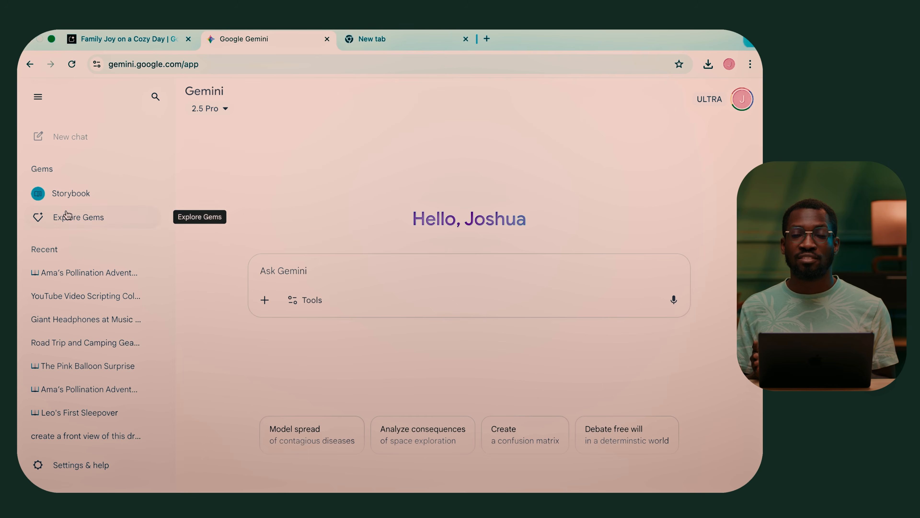
Start a new custom Gem from the Gem manager and open the option for adding reference knowledge files.
click(72, 216)
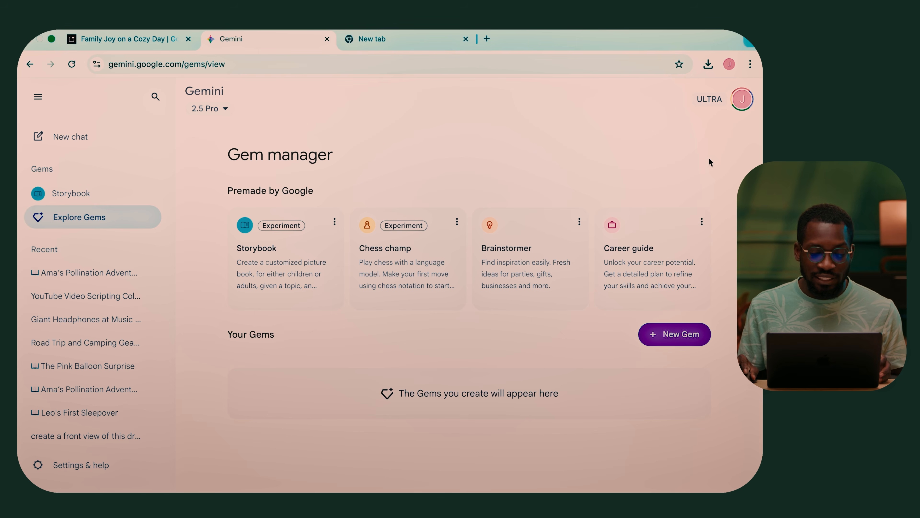
click(673, 334)
click(360, 232)
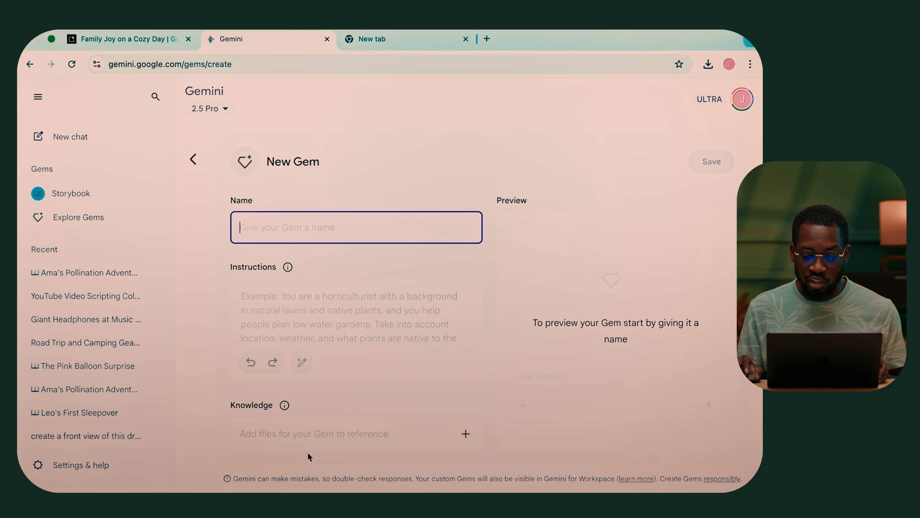
click(466, 434)
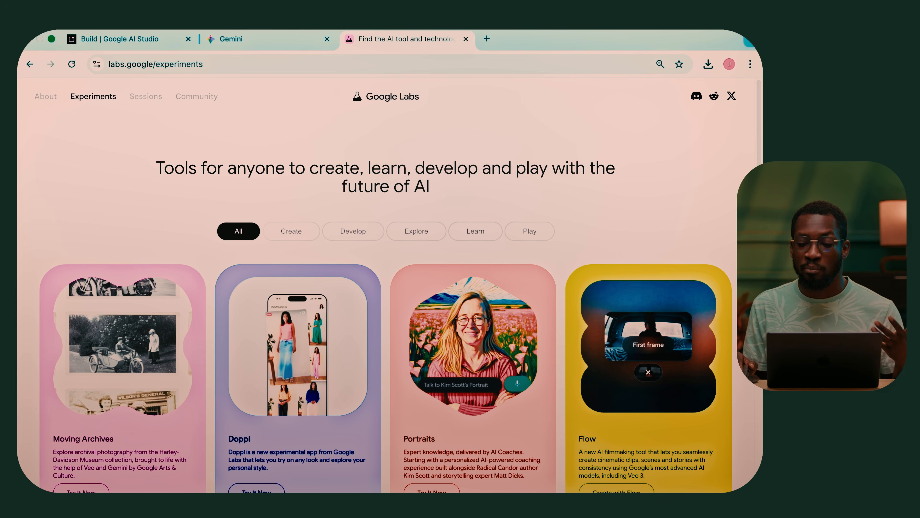
On the Google Labs experiments page, look over the first tools, such as Doppl, Flow, Project Mariner, Stitch and Jules.
scroll(757, 140, down, 5)
drag(757, 140, 757, 132)
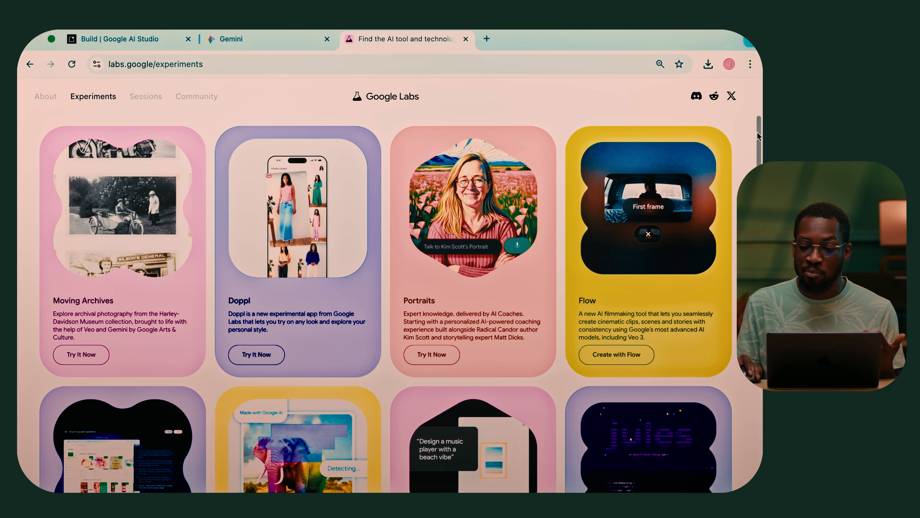
scroll(757, 135, down, 5)
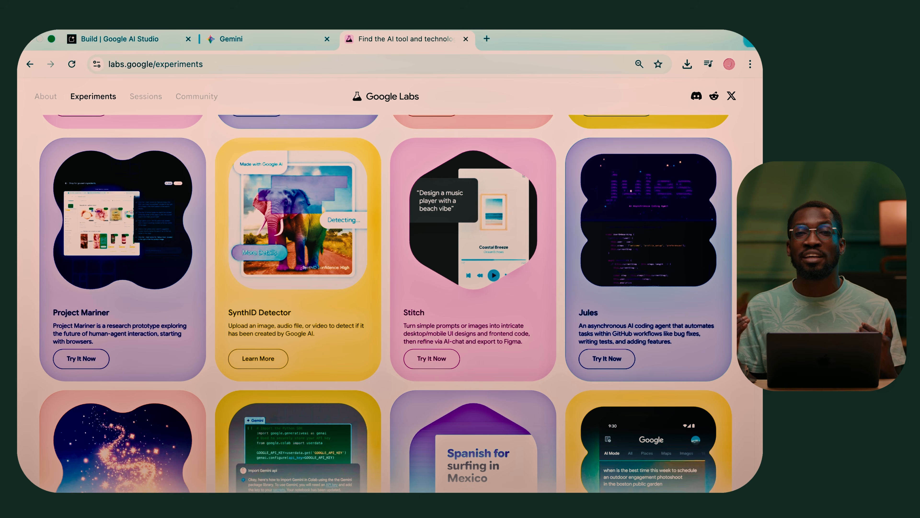
scroll(417, 308, down, 10)
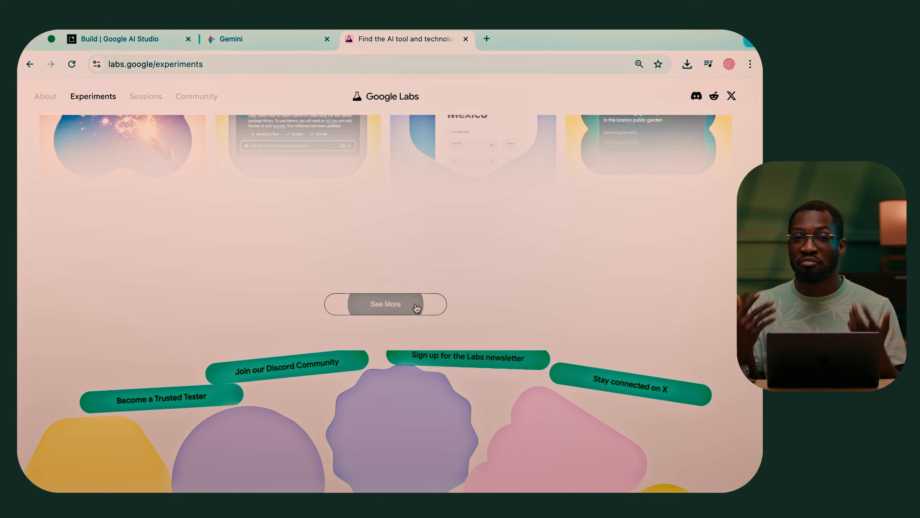
Expand the Google Labs experiments list and examine the further tools, from Whisk and NotebookLM down to MusicFX and GenChess.
click(416, 308)
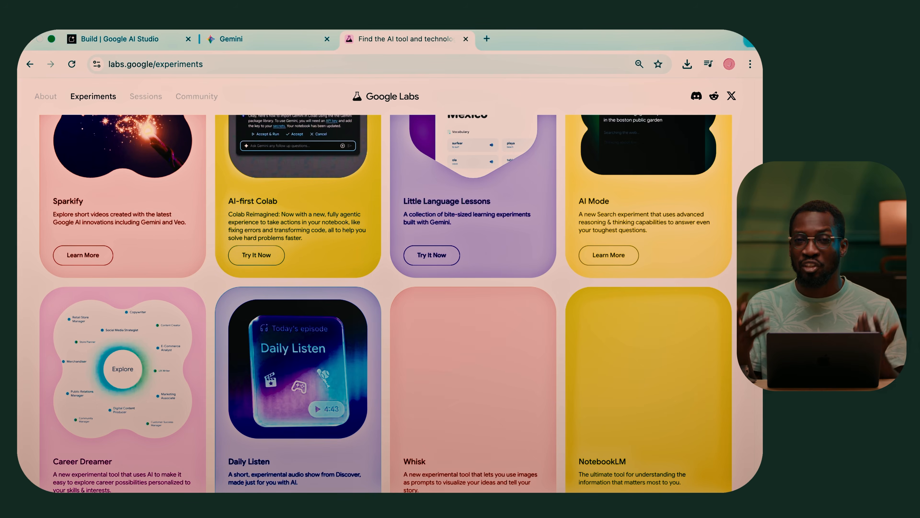
scroll(754, 159, down, 15)
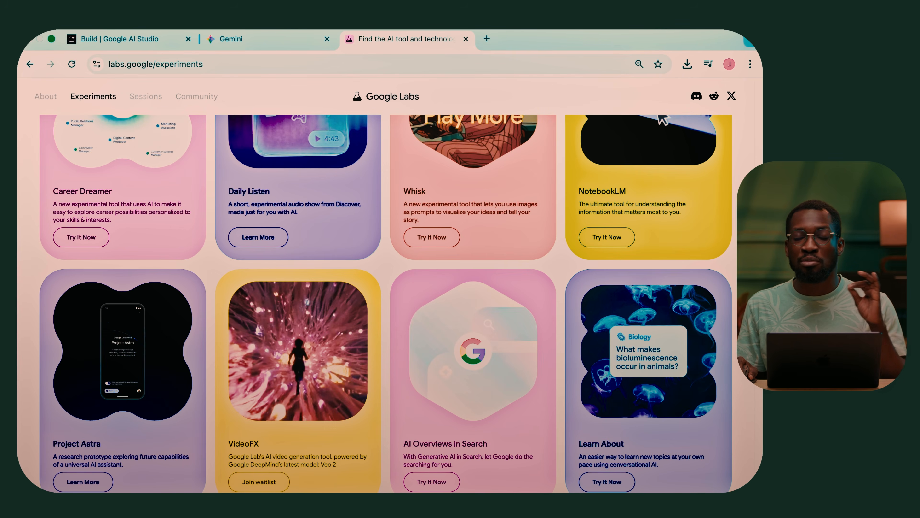
scroll(401, 303, up, 2)
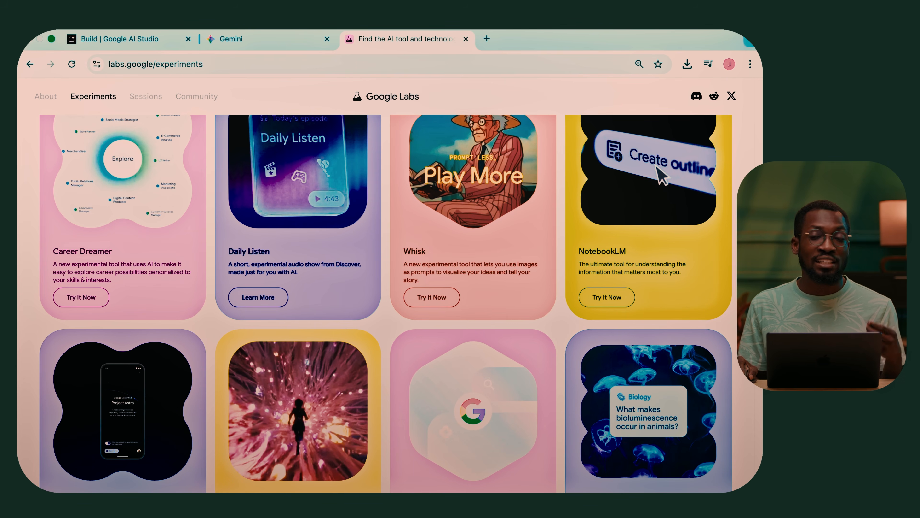
scroll(402, 302, up, 1)
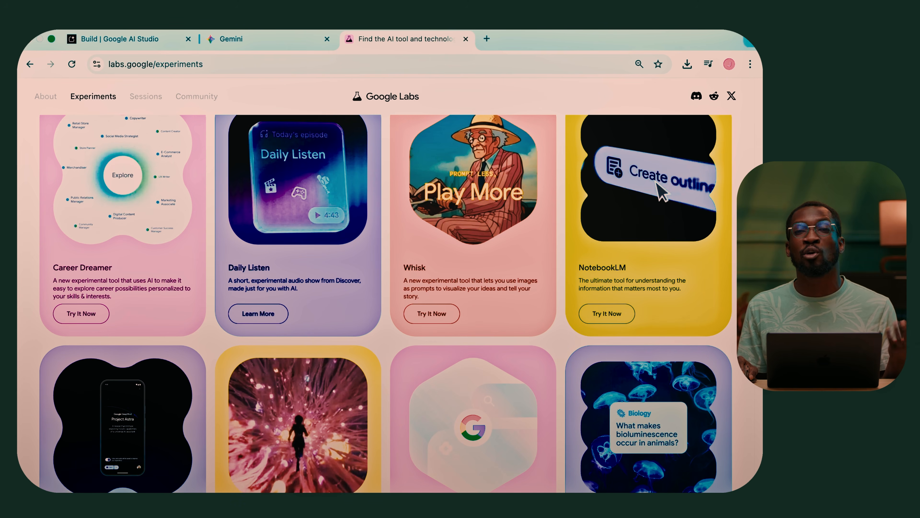
scroll(401, 303, up, 1)
scroll(402, 304, up, 3)
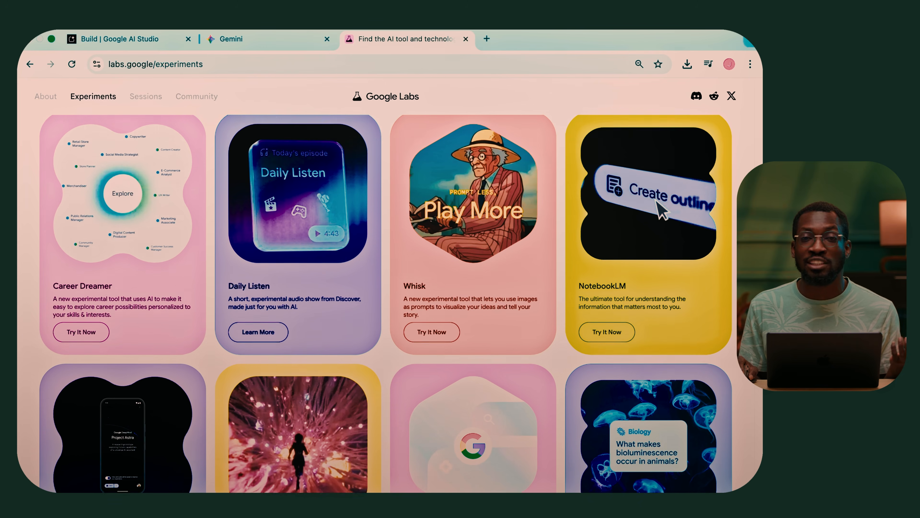
scroll(402, 303, down, 10)
scroll(715, 412, down, 15)
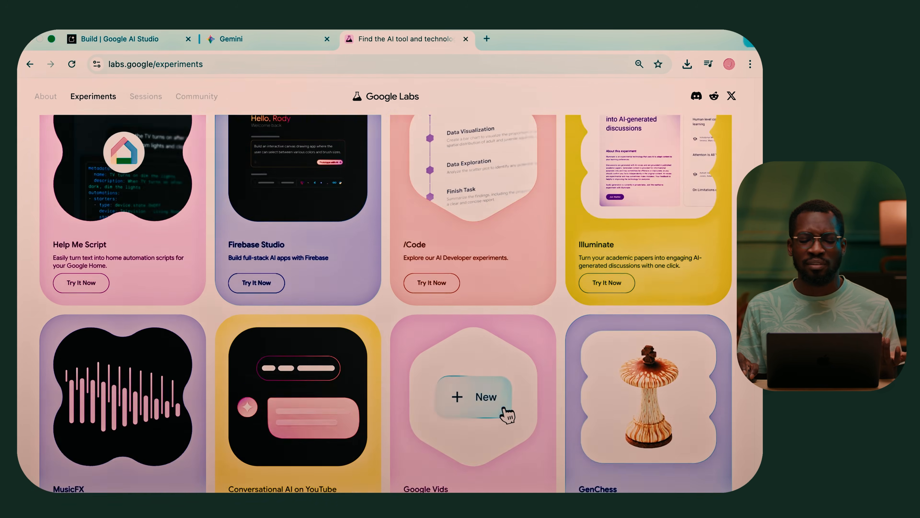